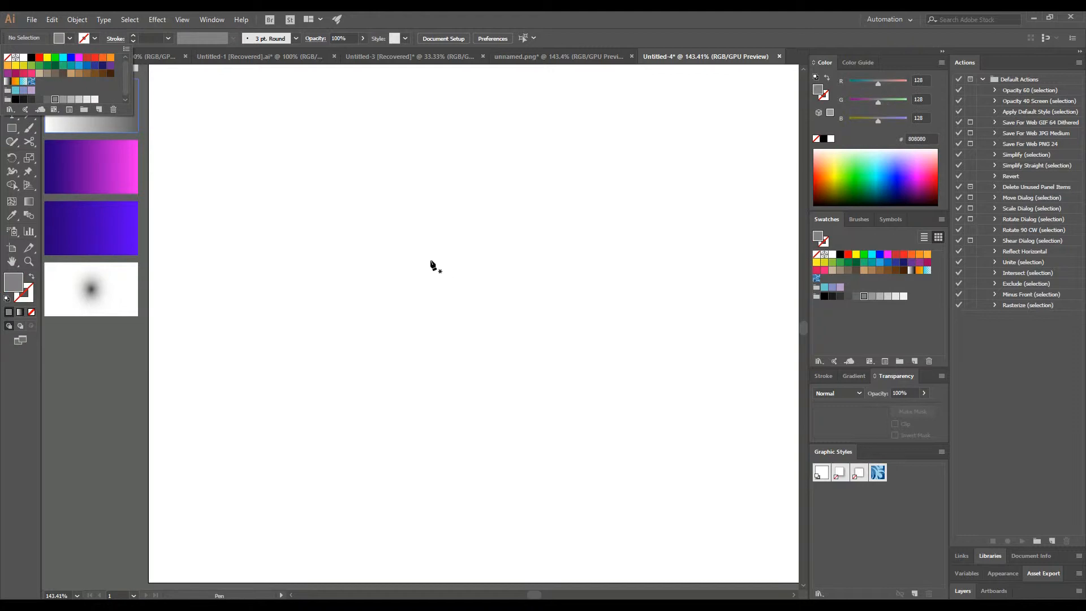
Step: Draw a grey right triangle about 54 mm wide and 28 mm high with the Pen tool
left_click(369, 226)
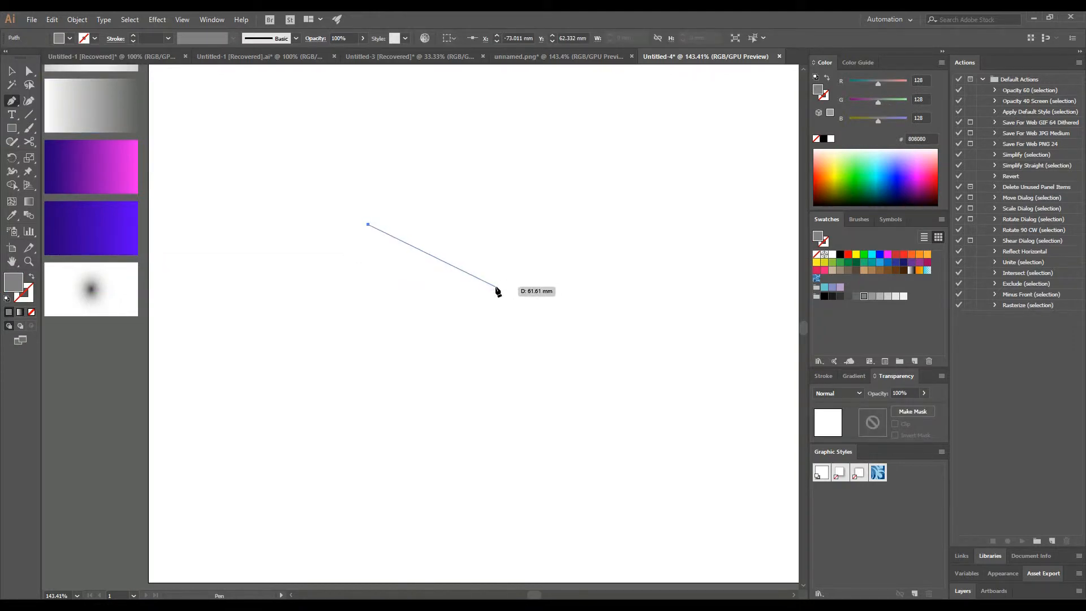
left_click(492, 289)
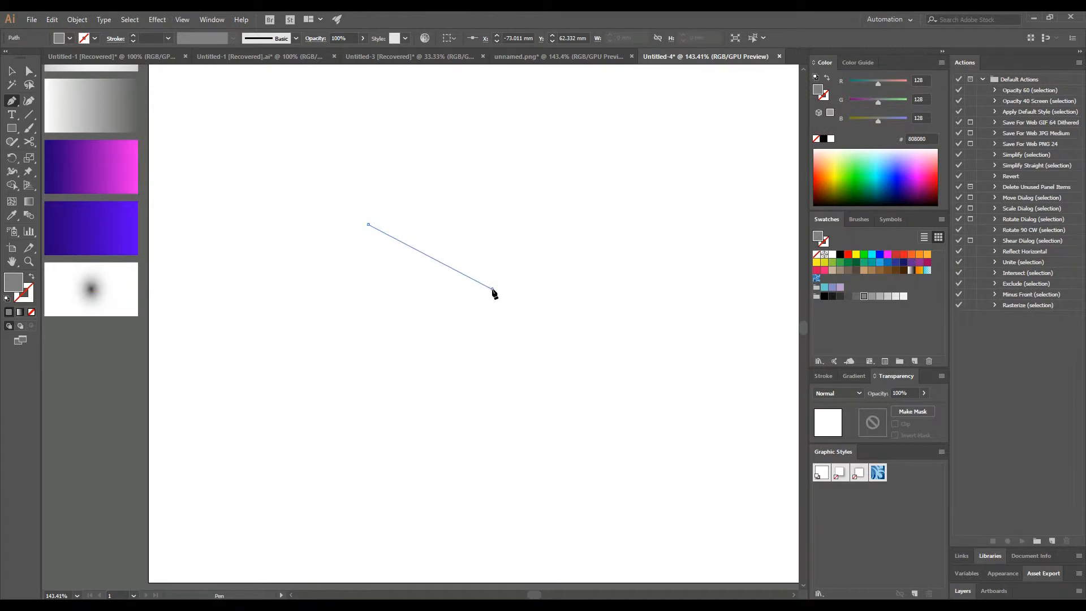
left_click(492, 225)
left_click(368, 224)
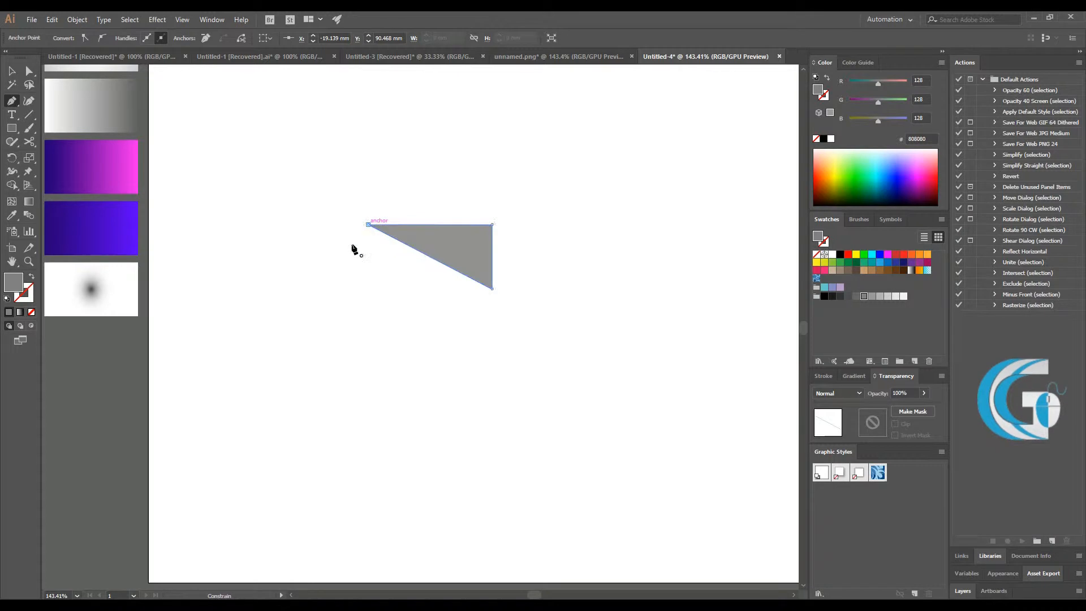
left_click(12, 71)
left_click(290, 158)
Step: Reflect a copy of the triangle across the vertical axis and place it edge to edge on the triangle's right
left_click_drag(454, 260, 450, 242)
right_click(474, 241)
mouse_move(509, 411)
left_click(655, 450)
left_click(478, 265)
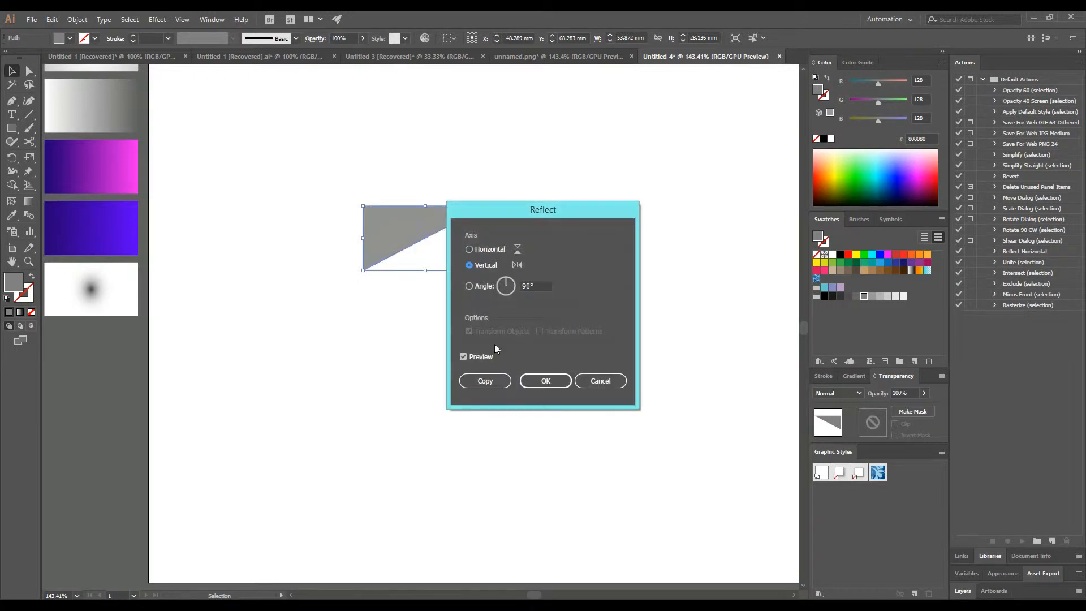
left_click(486, 381)
left_click_drag(405, 243, 519, 228)
Step: Merge the two mirrored triangles into one wide triangle with the Shape Builder tool
left_click_drag(453, 156, 596, 288)
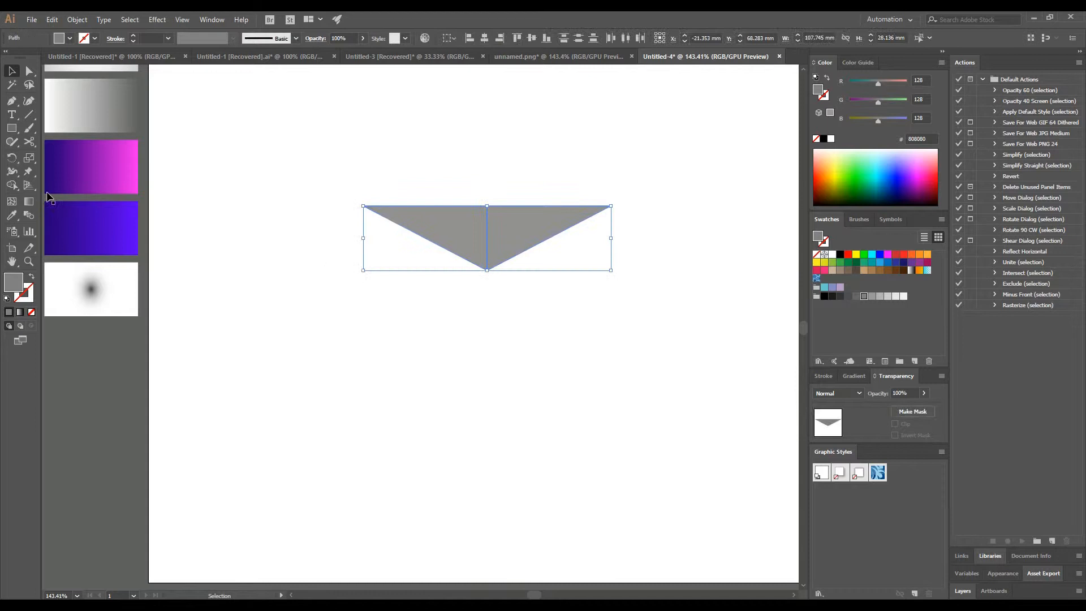
left_click(12, 185)
left_click_drag(475, 223, 543, 222)
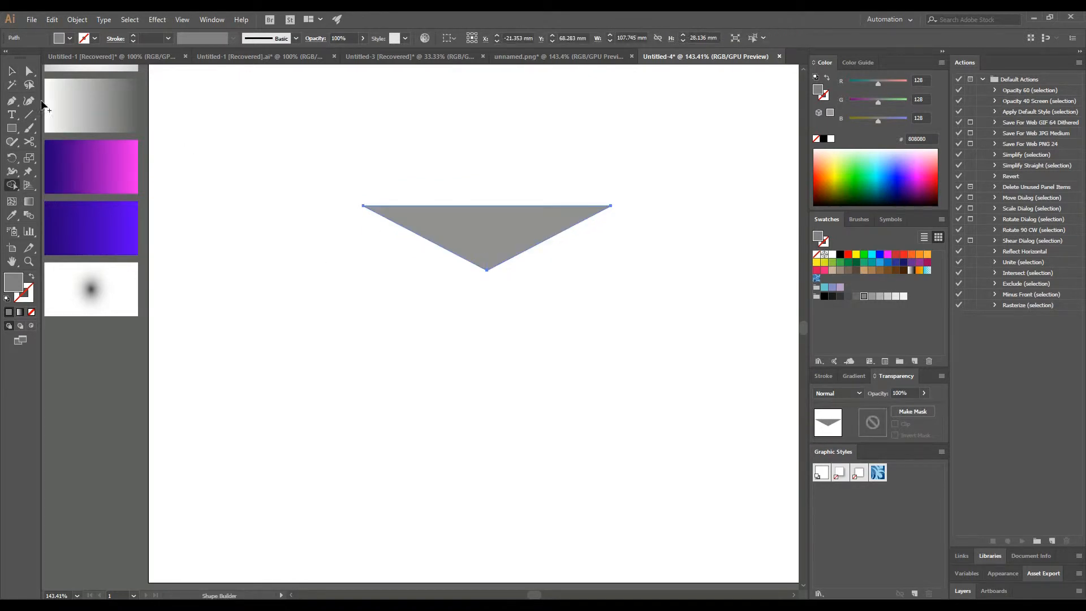
left_click(14, 70)
left_click(330, 175)
Step: Reflect a copy of the wide triangle across the horizontal axis and set it on the original's upper edge to form a diamond
right_click(538, 238)
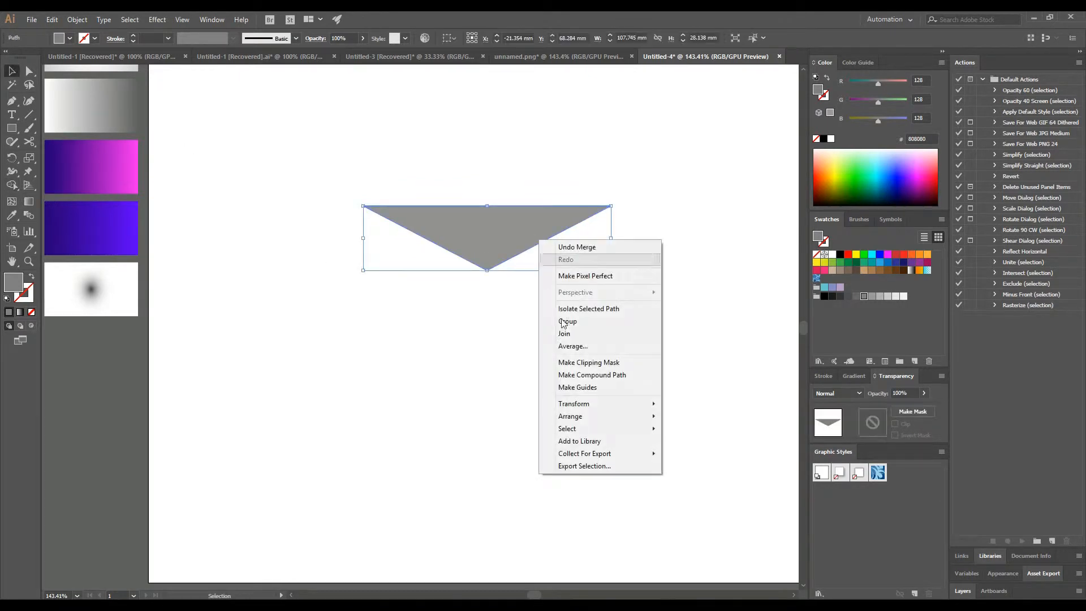
mouse_move(622, 403)
left_click(705, 444)
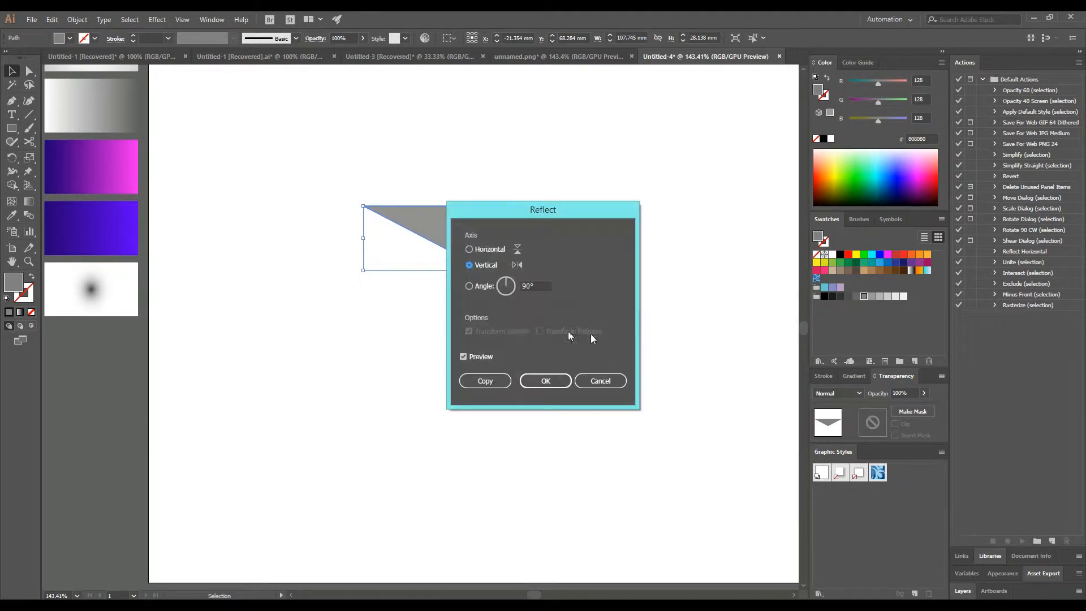
left_click(486, 249)
left_click(492, 381)
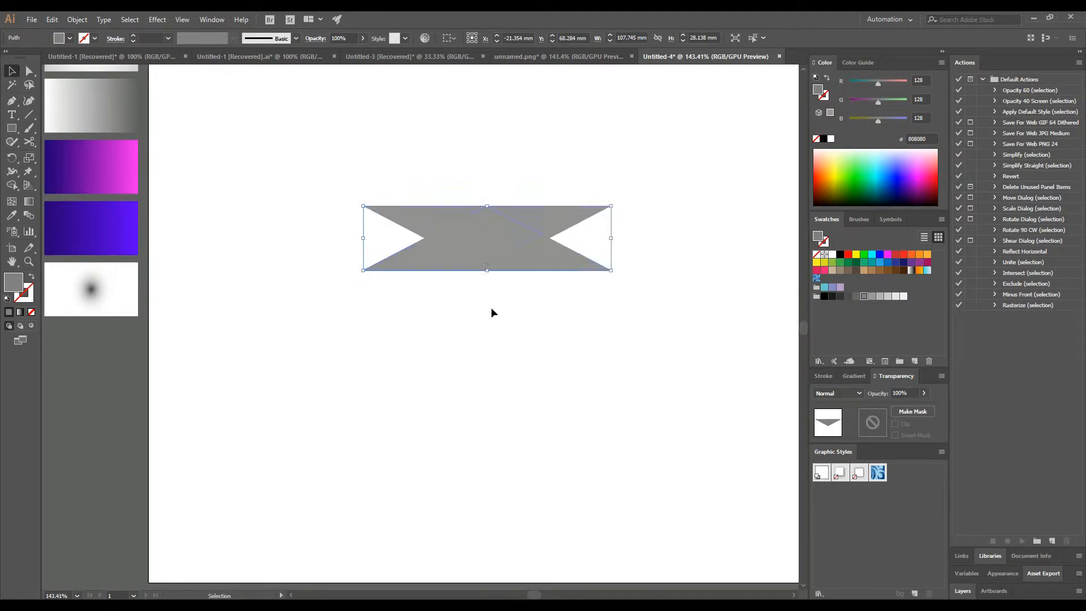
left_click(487, 335)
left_click_drag(510, 235, 511, 183)
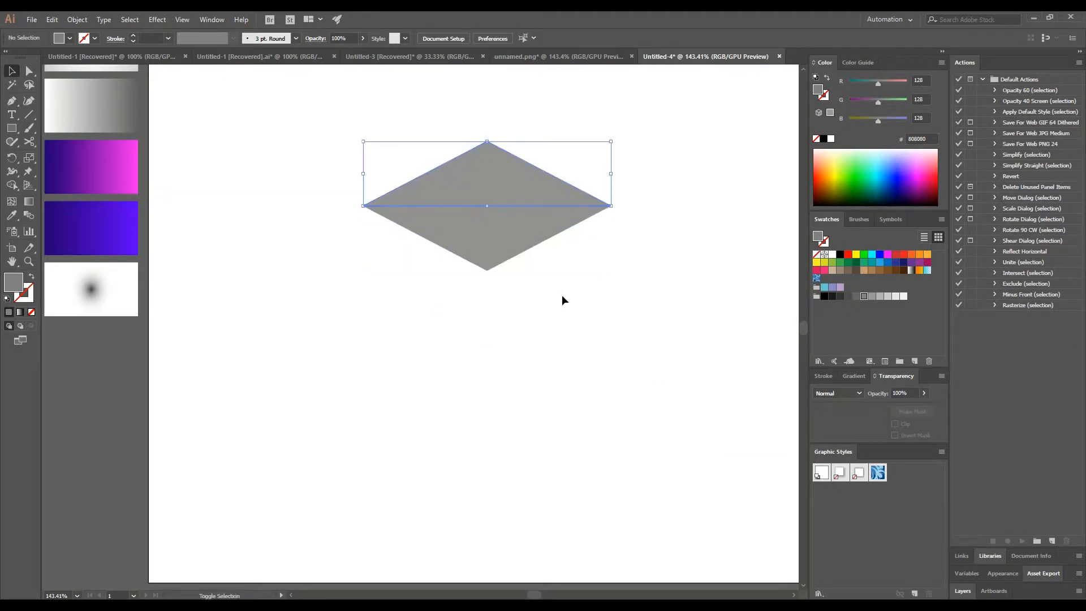
Step: Merge the two halves of the diamond into one shape with the Shape Builder tool
left_click_drag(620, 171, 255, 261)
left_click(12, 185)
mouse_move(475, 188)
left_mouse_down()
mouse_move(502, 192)
mouse_move(502, 234)
left_mouse_up()
left_click(12, 71)
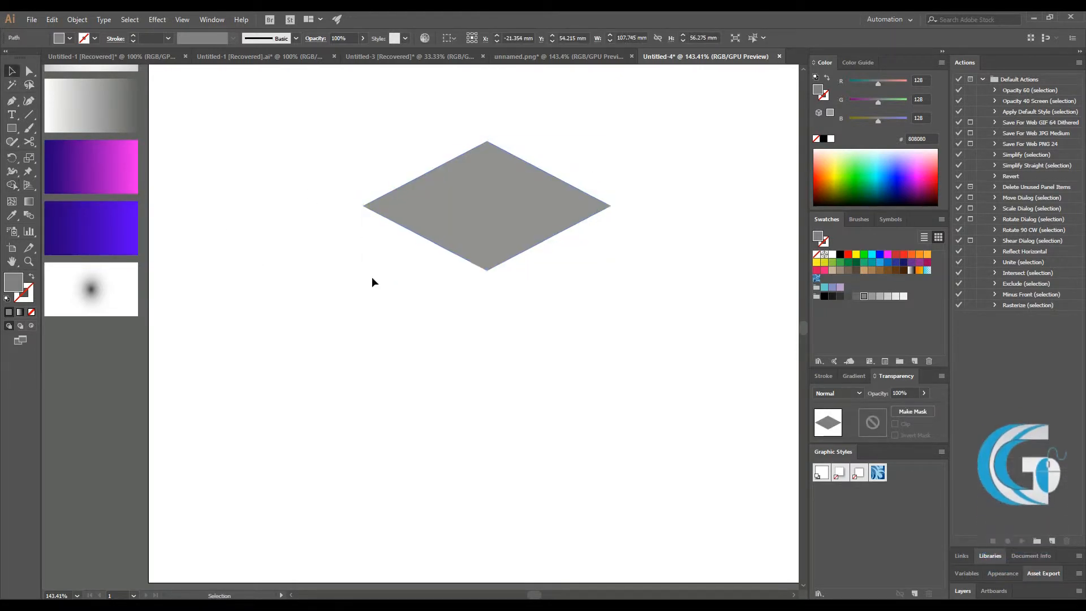
left_click(371, 278)
Step: Draw a straight line along the diamond's lower-left edge with the Pen tool
left_click(12, 101)
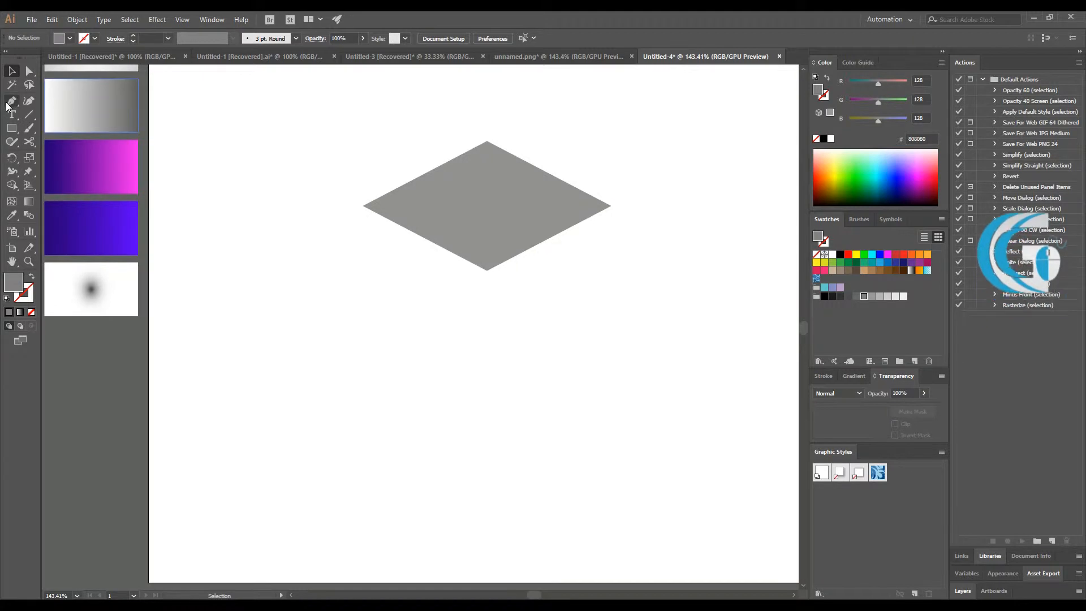
left_click(486, 269)
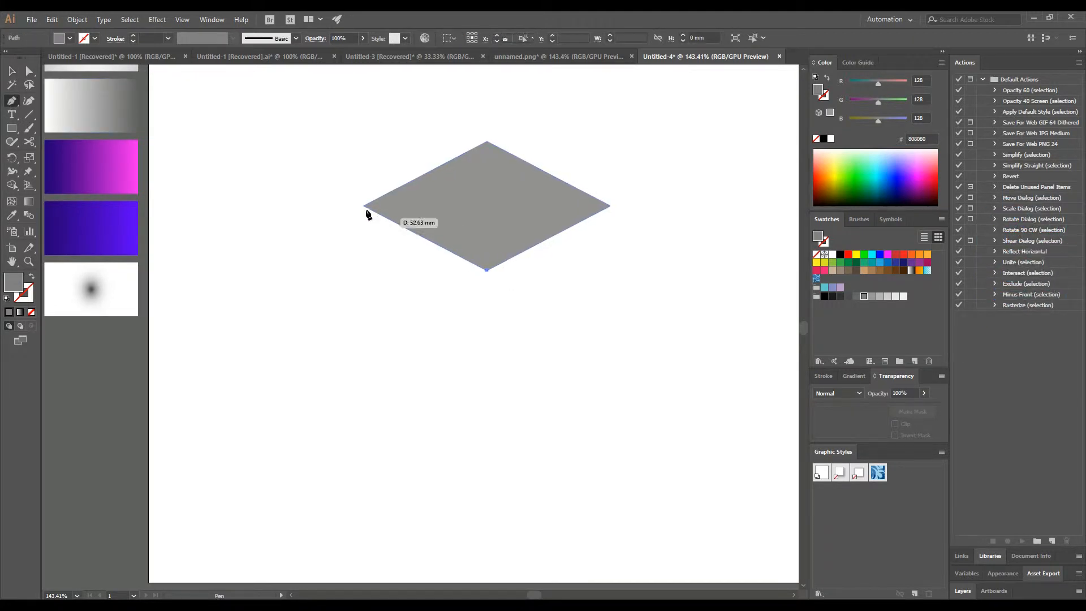
left_click(365, 208)
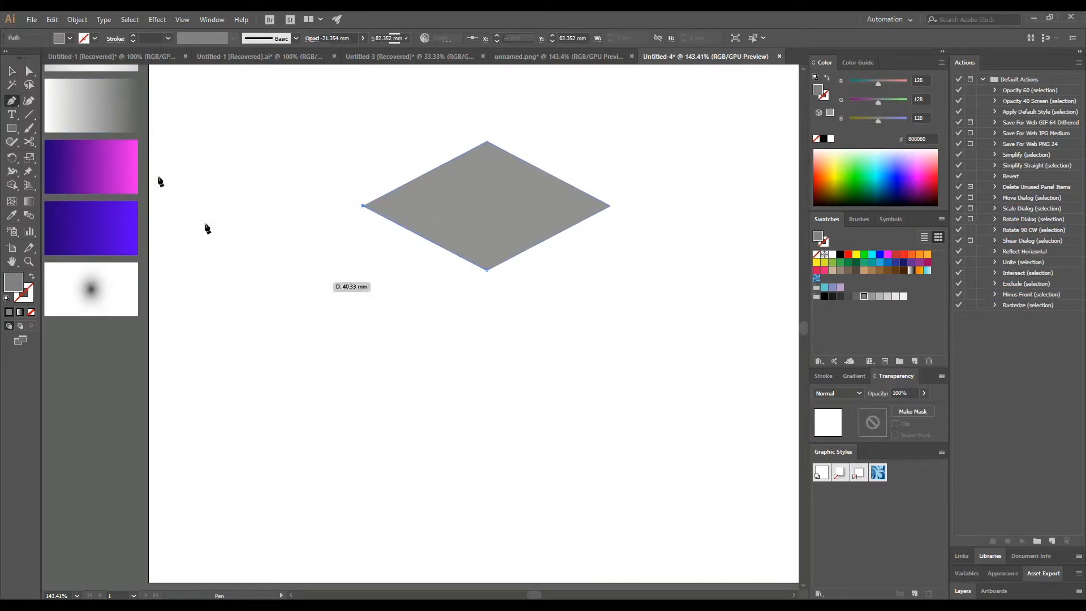
key("v")
left_click(415, 258)
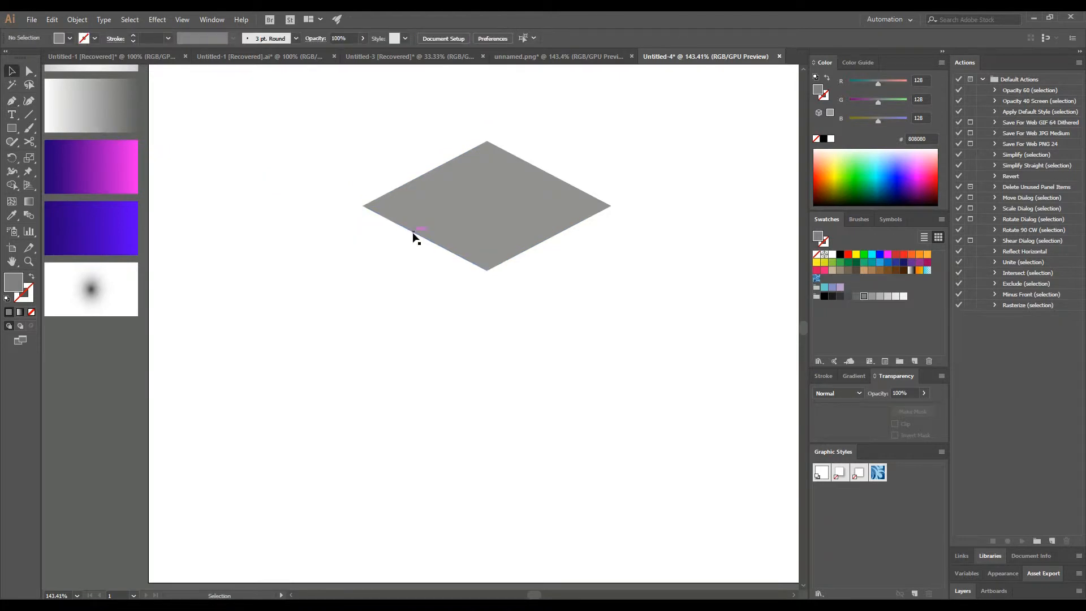
Step: Copy the edge line straight down and repeat the copy until five evenly spaced parallel lines lie below the diamond
left_click_drag(413, 243, 413, 277)
key("ctrl+c")
key("ctrl+d")
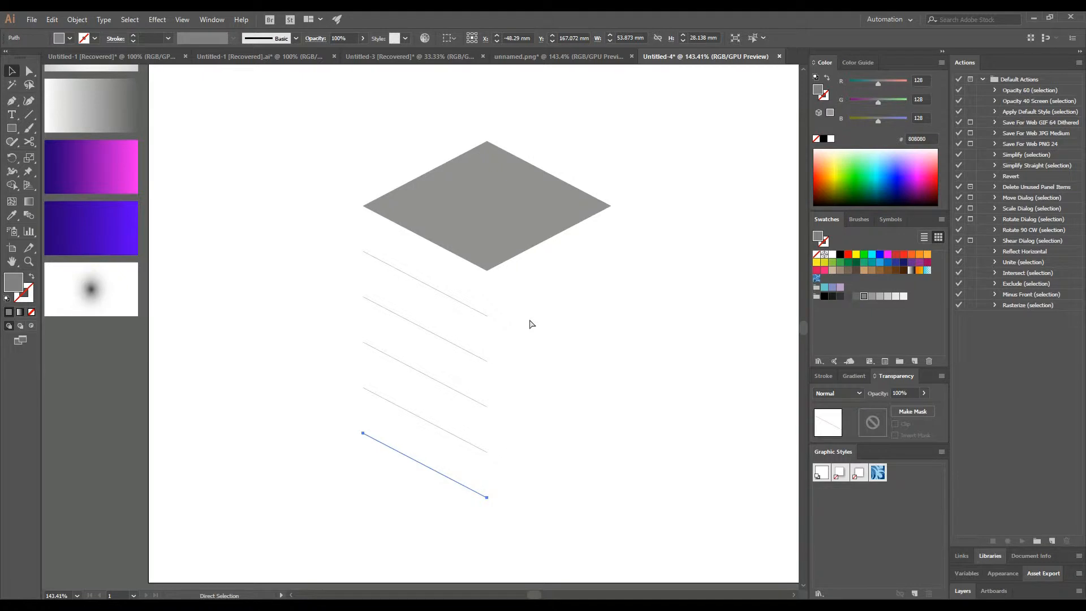
key("v")
left_click(528, 318)
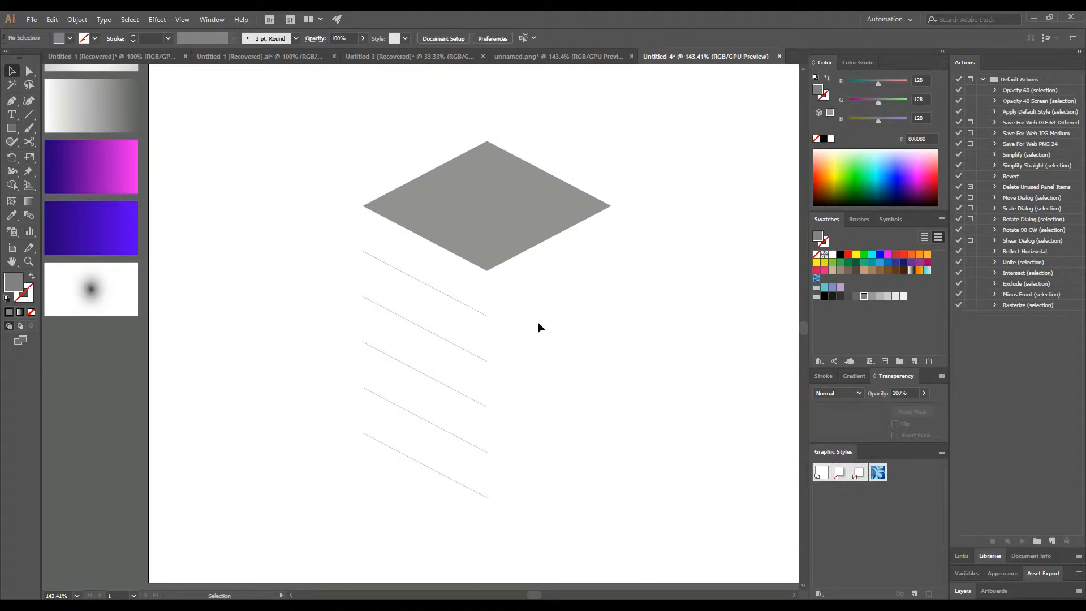
Step: Extend the lowest line with the Pen tool into a closed left face that reaches up to the diamond's lower-left edge
scroll(534, 308, "down", 2)
scroll(512, 276, "down", 1)
scroll(512, 277, "up", 2)
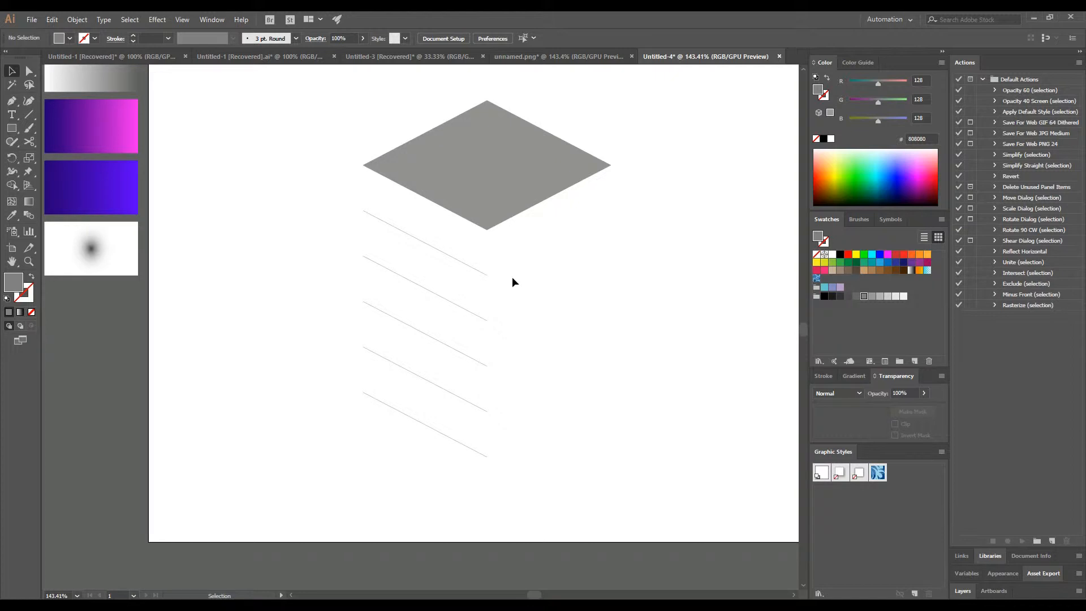
left_click(11, 101)
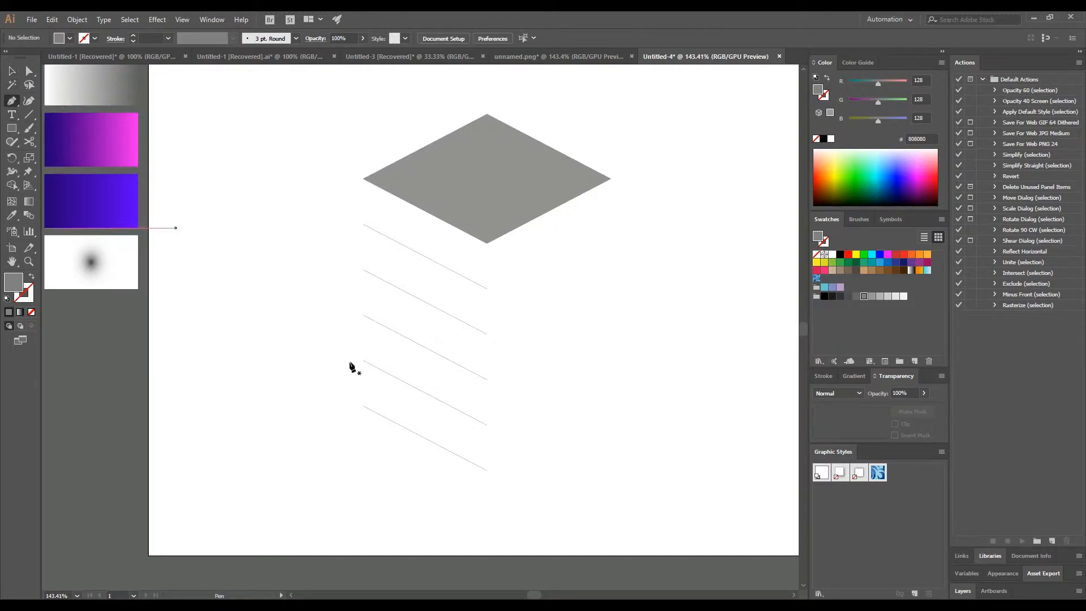
left_click(363, 405)
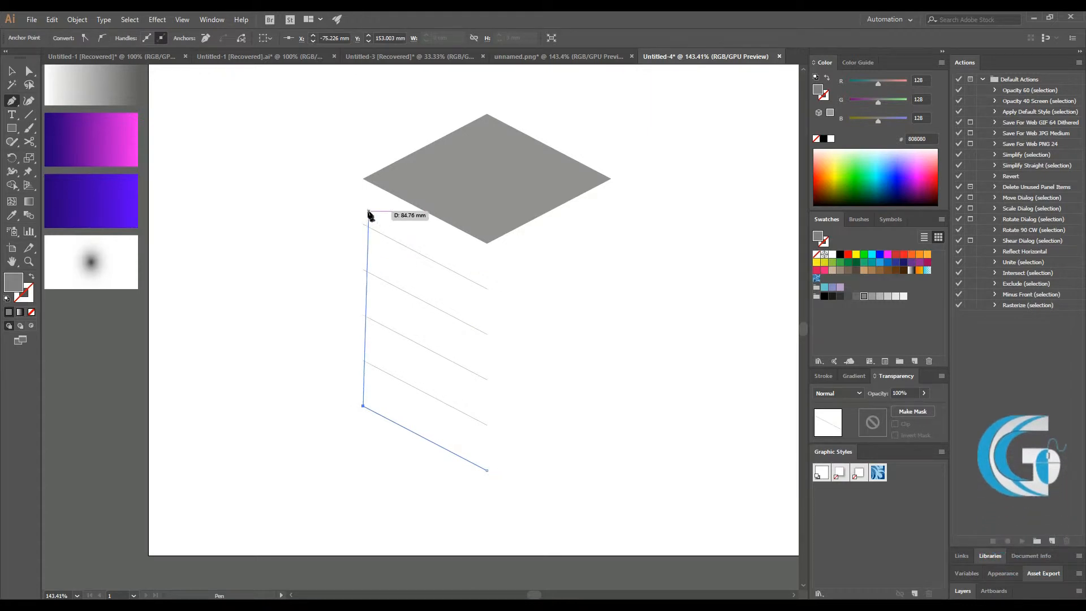
left_click(363, 179)
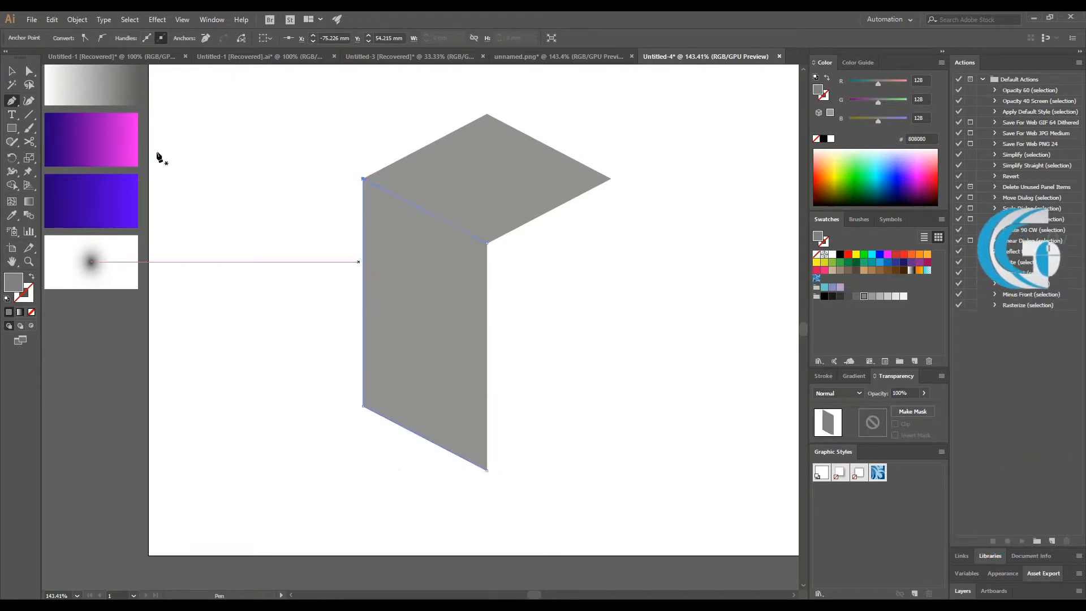
left_click(10, 72)
left_click(391, 307)
Step: Select the diamond, the left face and its lines and move them straight up on the artboard
scroll(392, 306, "up", 3)
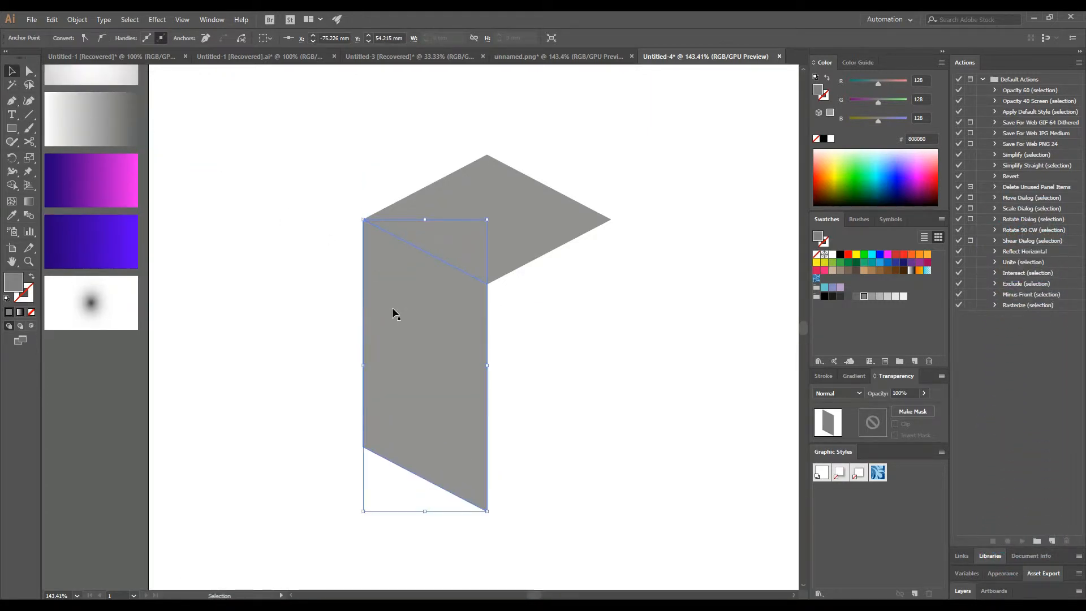
left_click_drag(305, 204, 569, 512)
left_click_drag(480, 474, 480, 422)
left_click(678, 417)
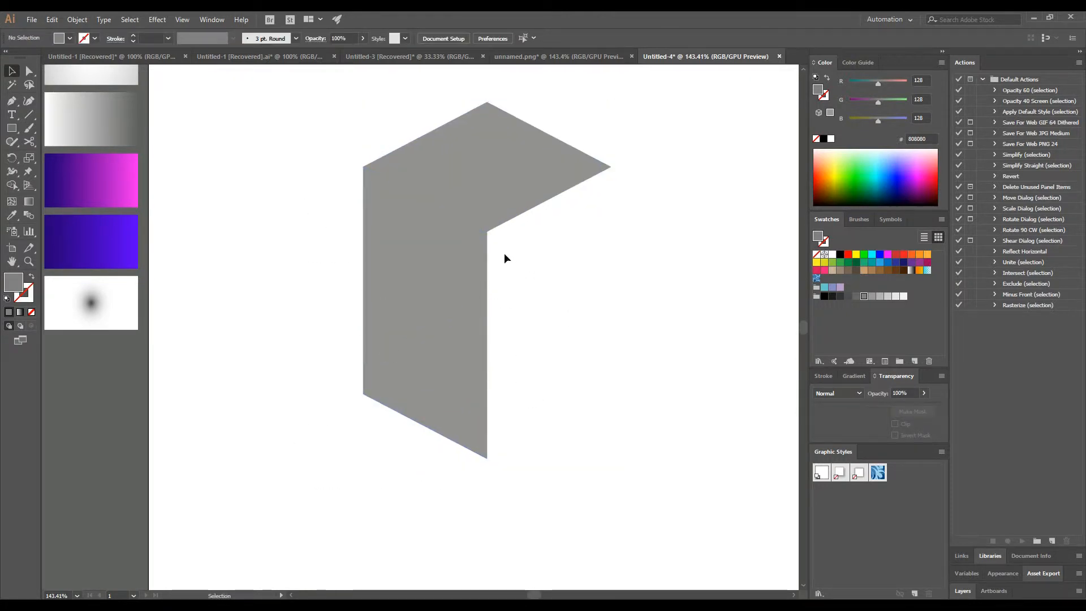
left_click_drag(418, 471, 418, 471)
left_click(591, 365)
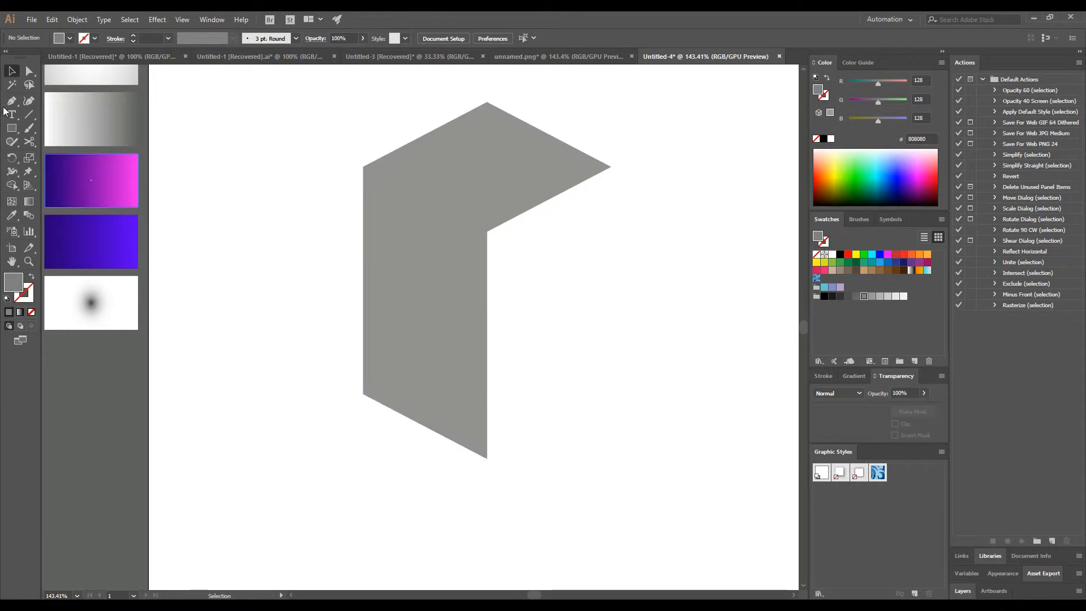
Step: Set the stroke colour to black and the stroke weight to 0.5 pt
left_click(94, 38)
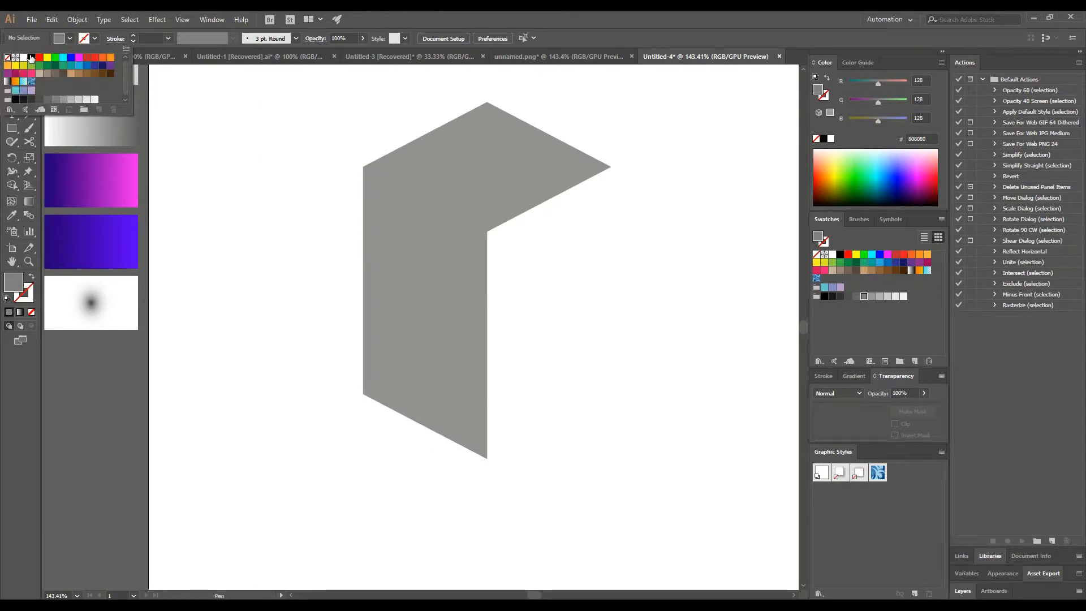
left_click(31, 57)
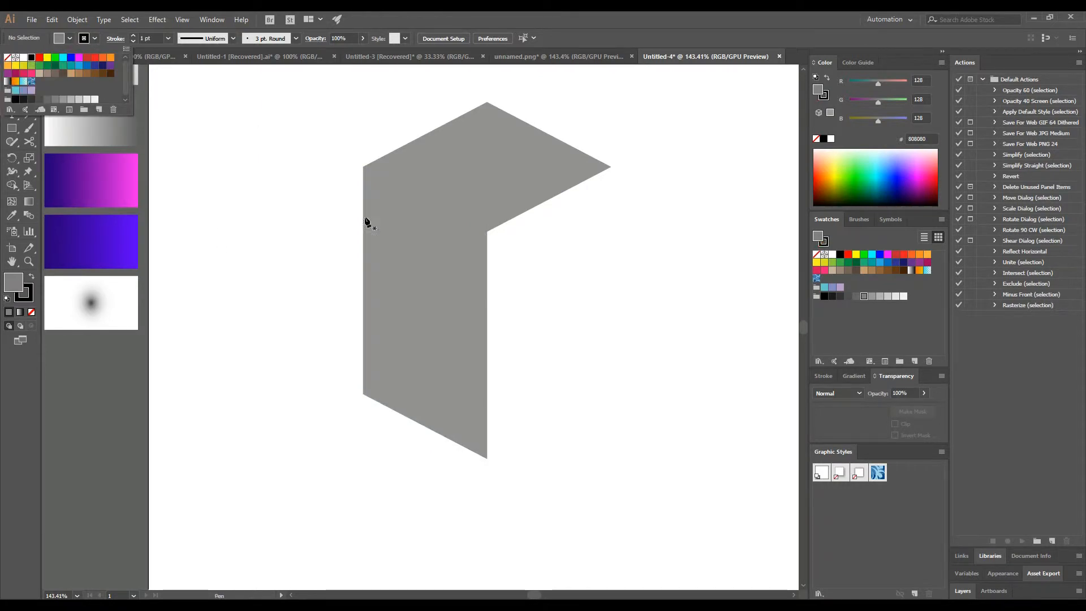
left_click(168, 38)
left_click(186, 63)
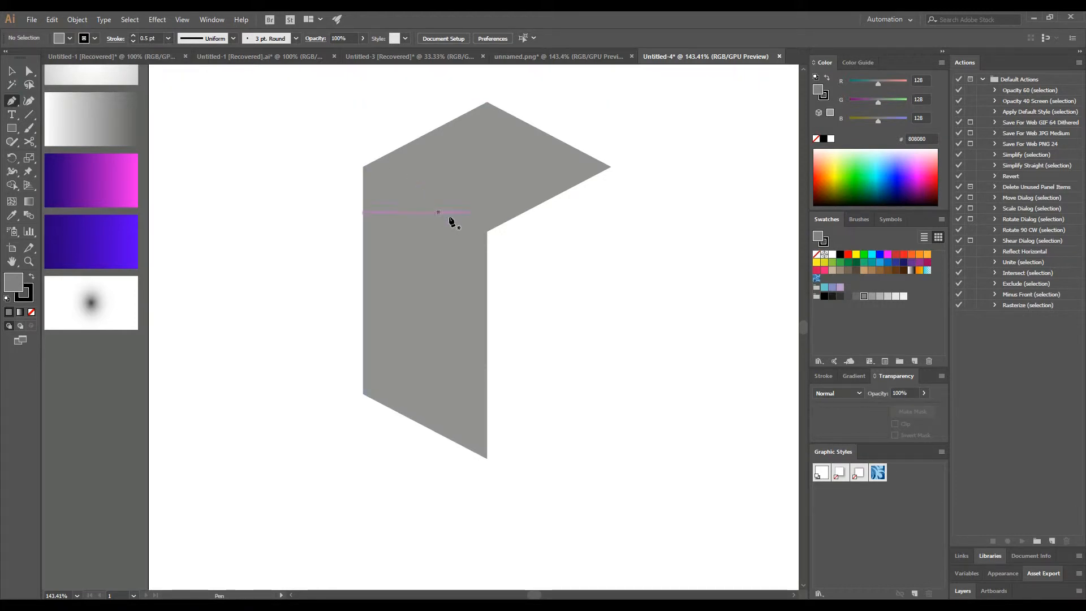
Step: Draw a vertical line about 149 mm long through the left face and place a parallel copy to its left
left_click(435, 462)
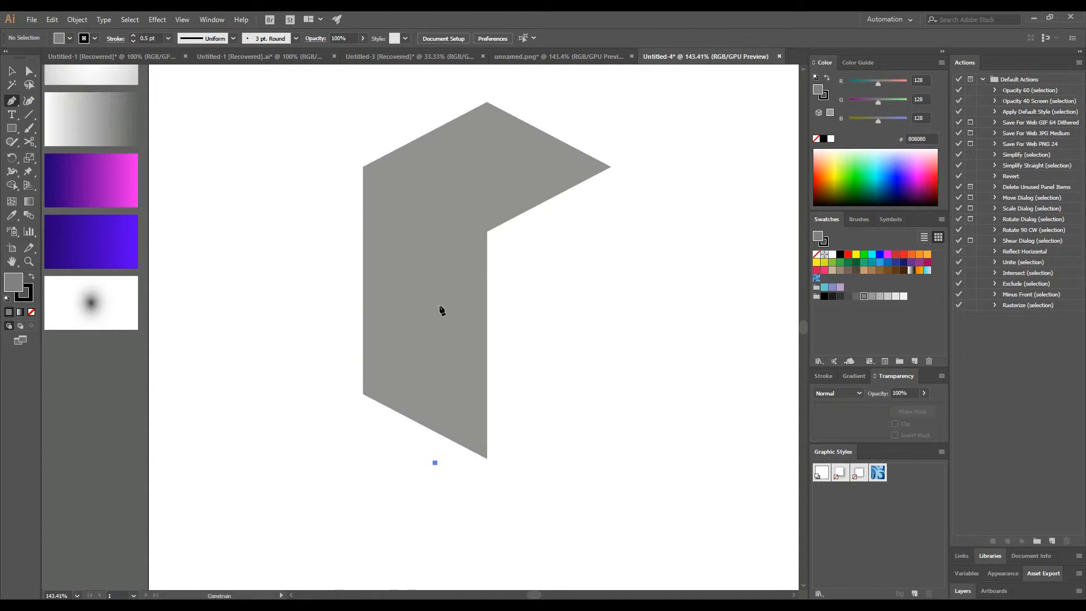
left_click(439, 117)
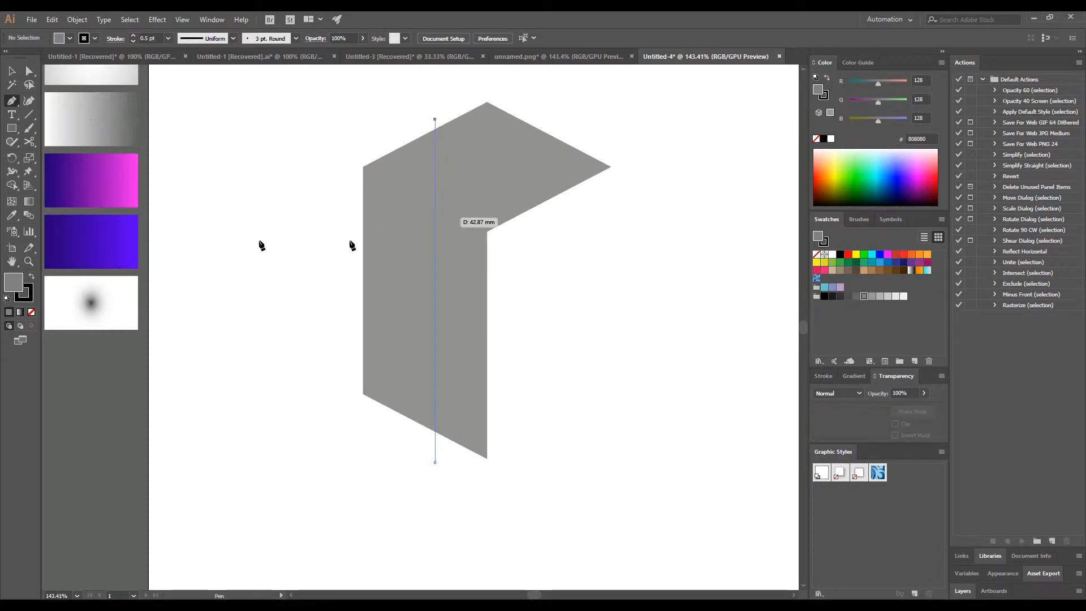
key("v")
left_click(175, 230)
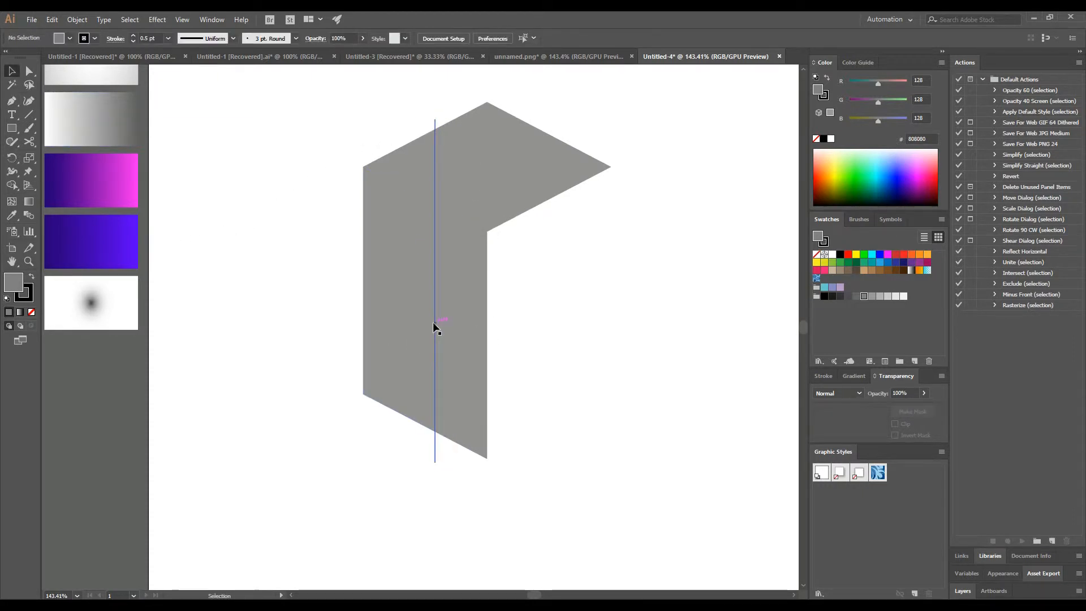
left_click_drag(433, 321, 399, 320)
Step: Merge the grid cells of the left face into a number 3 shape with the Shape Builder tool
left_click_drag(355, 477, 541, 305)
left_click_drag(566, 241, 565, 243)
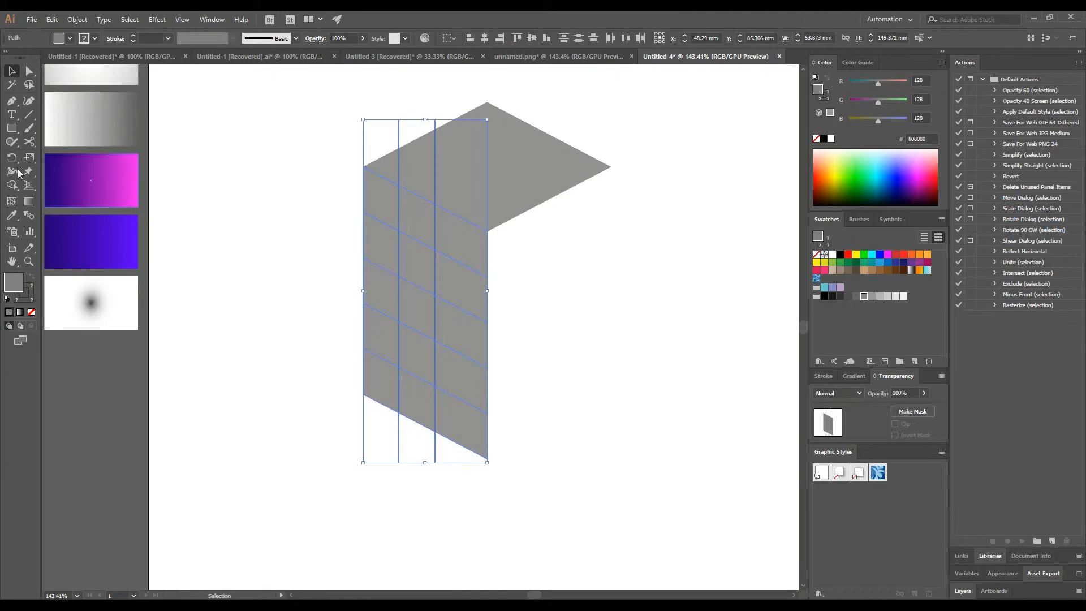
left_click(12, 185)
mouse_move(383, 194)
left_mouse_down()
mouse_move(461, 240)
mouse_move(454, 332)
left_mouse_up()
mouse_move(458, 389)
left_mouse_down()
mouse_move(460, 428)
mouse_move(390, 399)
left_mouse_up()
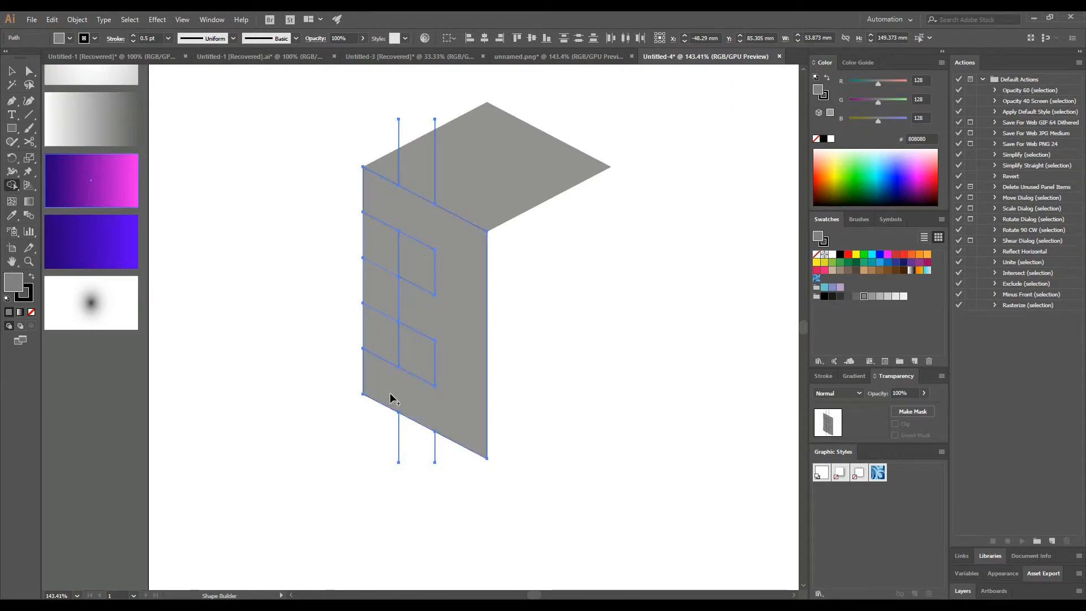
Step: Delete the leftover grey cells and vertical line segments inside the notches of the 3
left_click(12, 71)
left_click(266, 307)
left_click(400, 358)
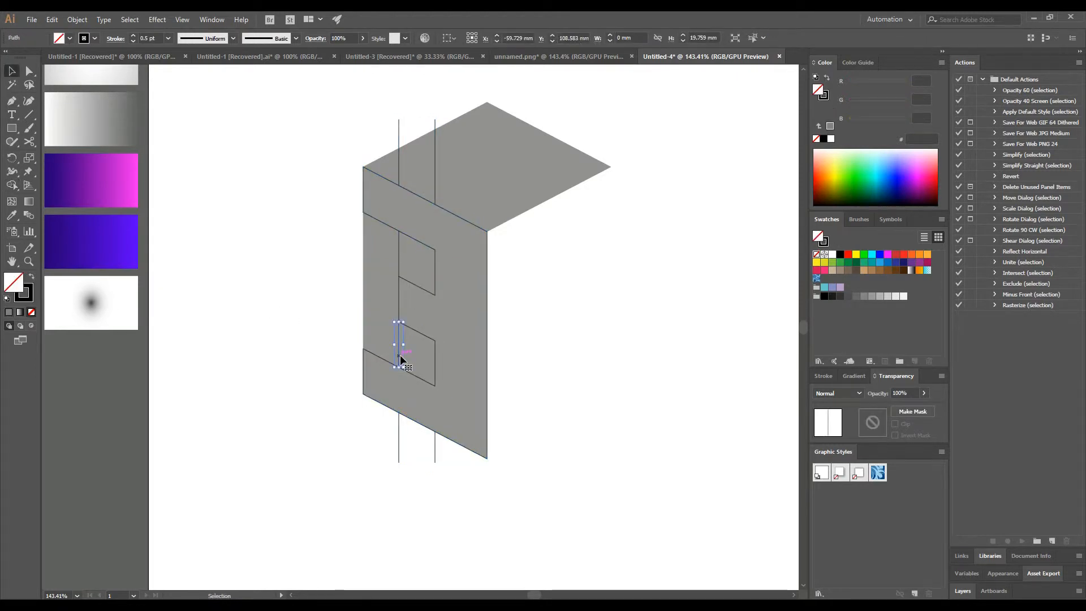
left_click(368, 326)
key("Delete")
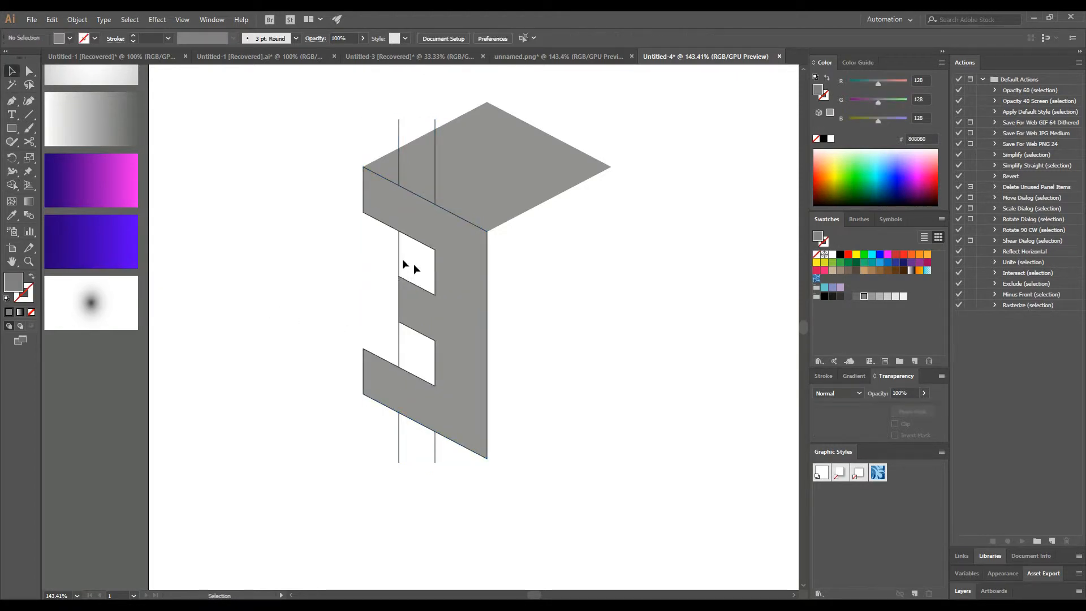
left_click(398, 249)
key("Delete")
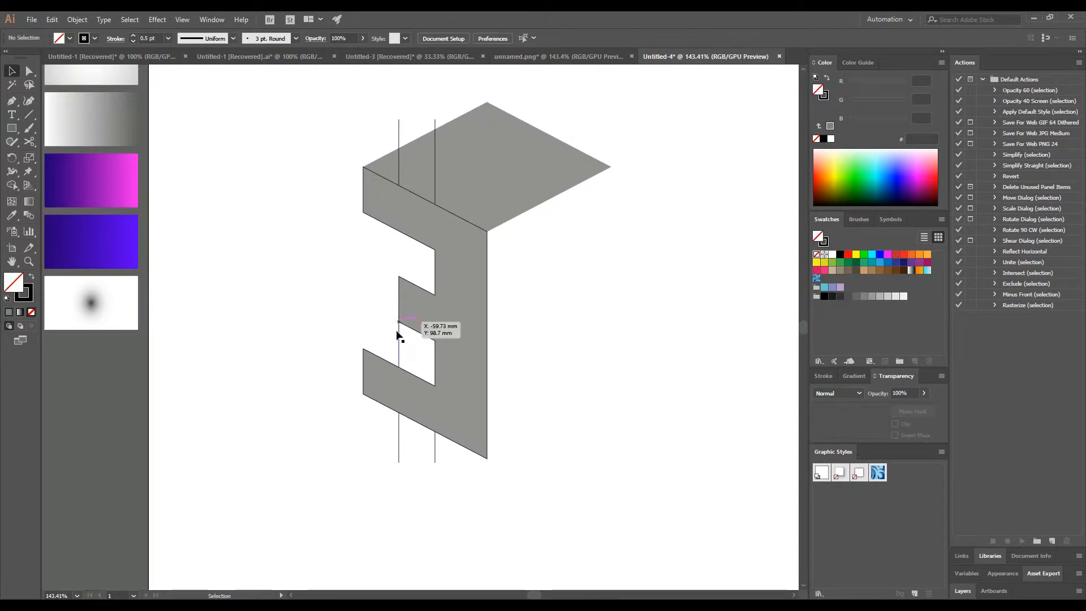
left_click(398, 342)
Step: Delete the ends of the two vertical lines projecting below and above the left face
left_click_drag(389, 455, 463, 456)
key("Delete")
left_click(381, 96)
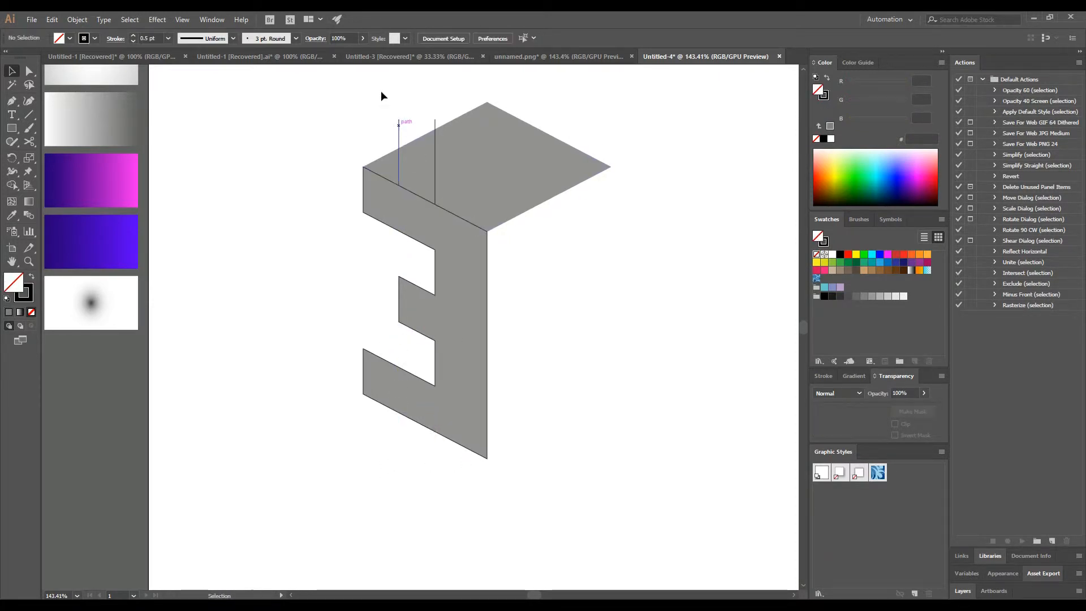
left_click_drag(436, 121, 439, 123)
key("Delete")
Step: Remove the stroke from the 3-shaped left face
left_click(481, 266)
left_click(286, 280)
left_click(445, 306)
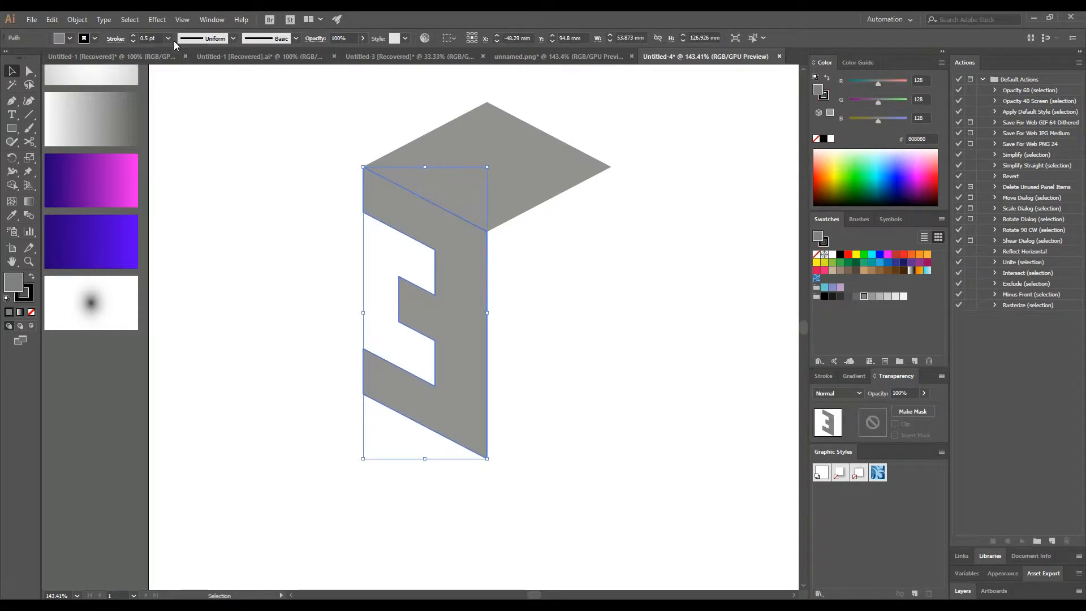
left_click(168, 38)
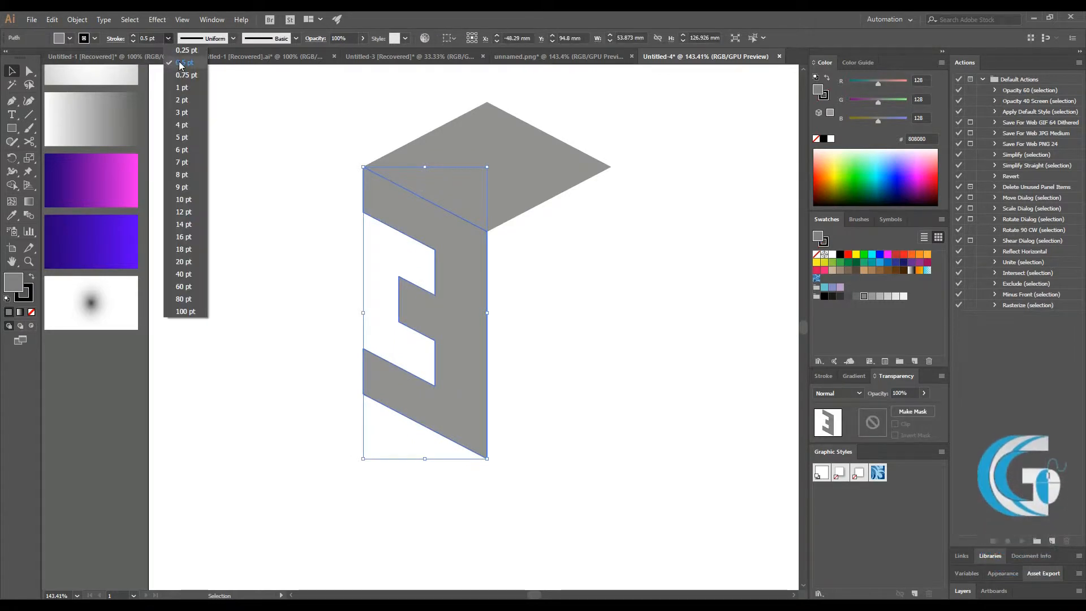
left_click(96, 39)
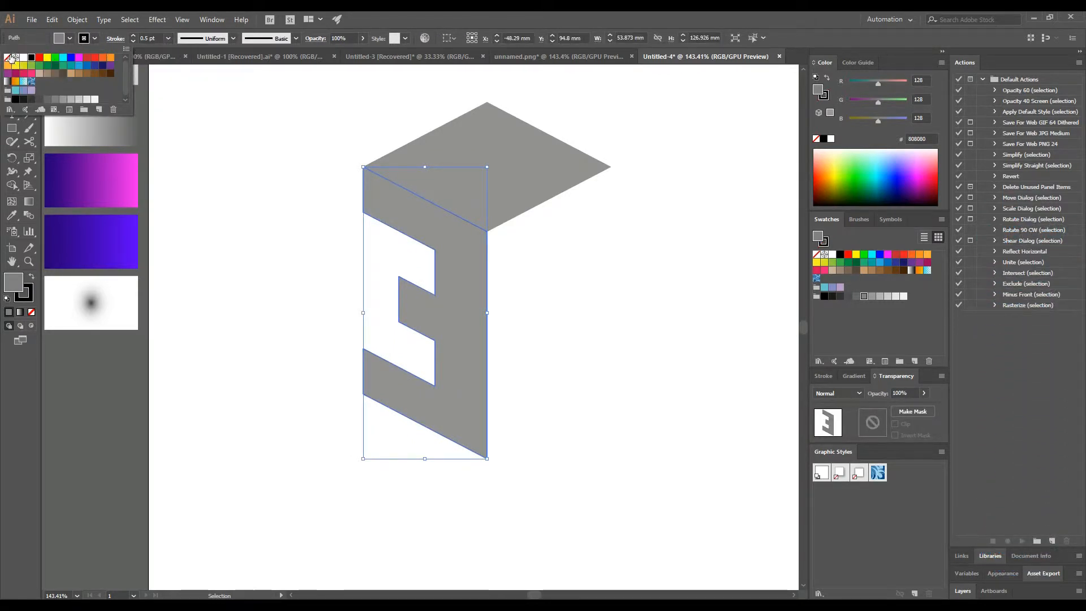
left_click(11, 57)
left_click(241, 185)
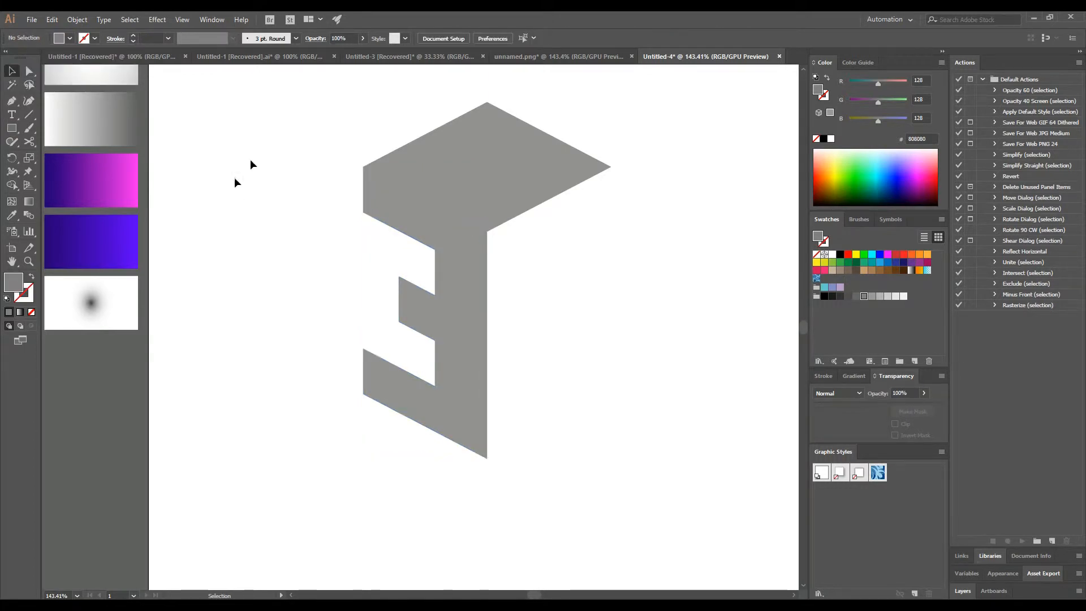
Step: Nudge the diamond straight up to leave a narrow gap above the left face
left_click(489, 175)
key("Up")
key("Up")
key("Up")
key("Up")
key("Up")
key("Up")
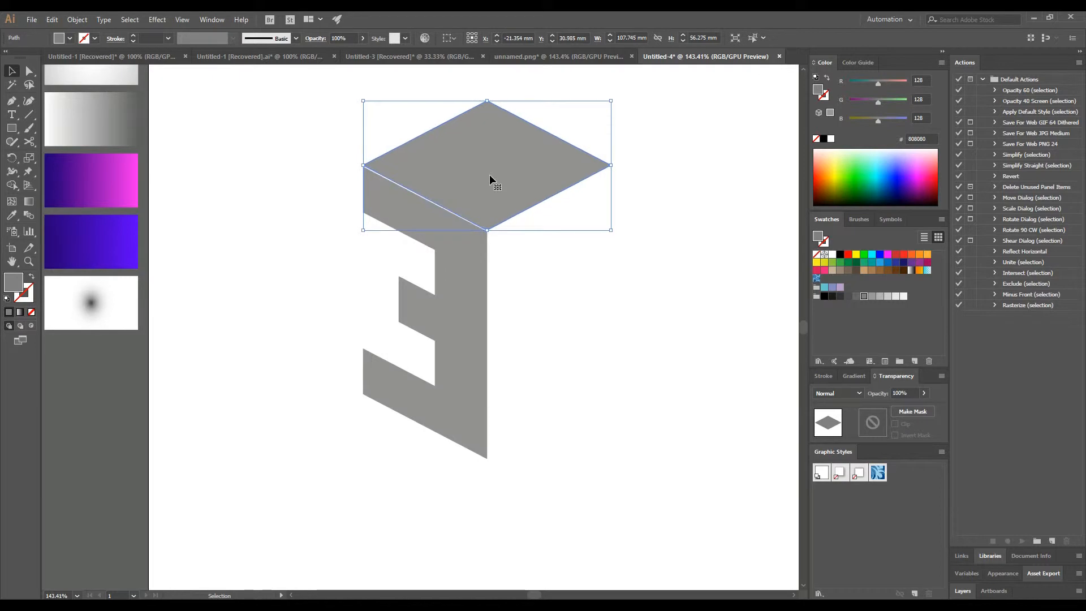
left_click(585, 330)
Step: Draw a straight line about 28 mm long from the lower arm's outer upper corner to the middle arm's underside
scroll(584, 329, "up", 1)
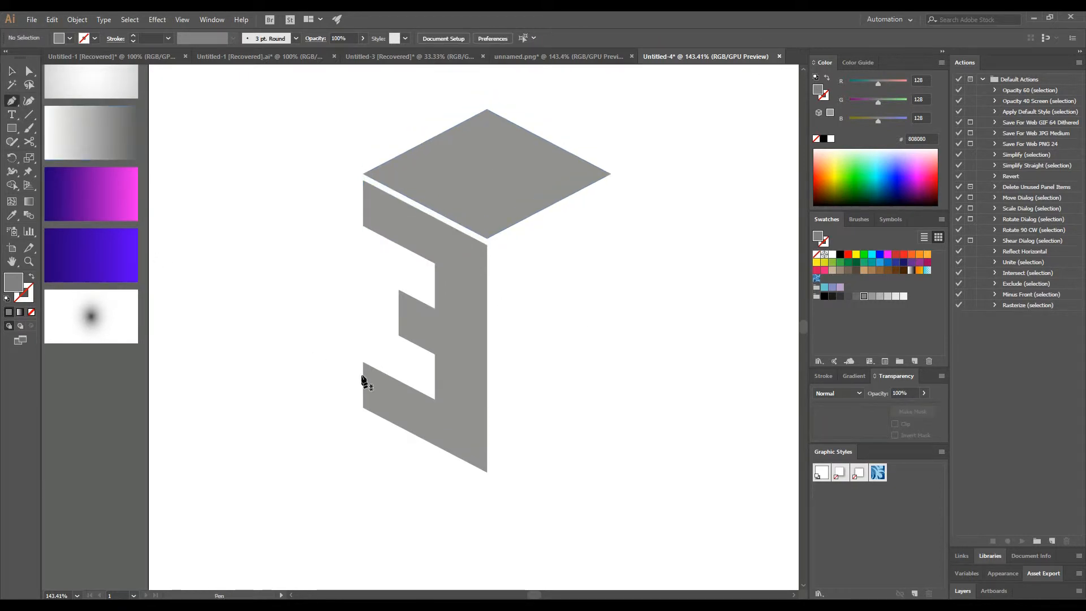
left_click(363, 362)
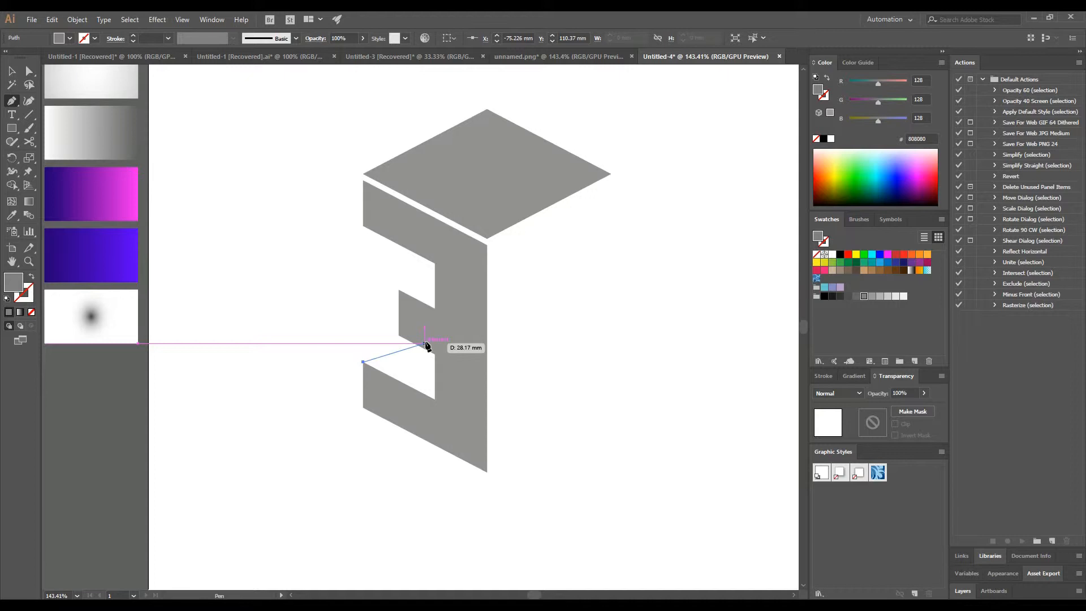
left_click(425, 344)
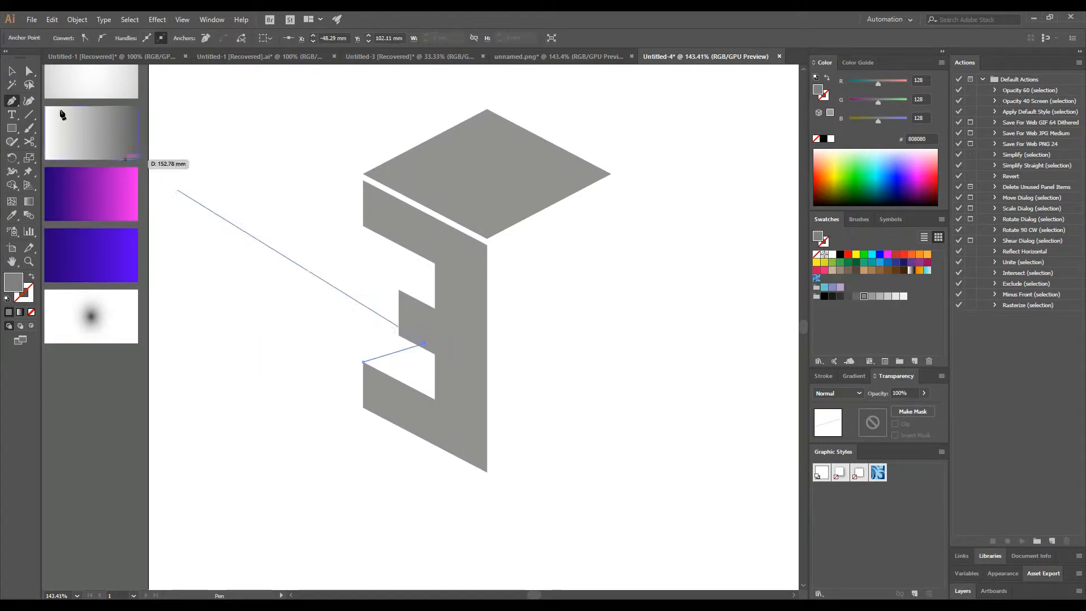
key("v")
scroll(348, 367, "down", 1)
Step: Place a parallel copy of the slanted line at the outer upper corner of the middle arm
left_click(30, 261)
left_click_drag(495, 385, 572, 341)
left_click(13, 70)
scroll(315, 293, "up", 7)
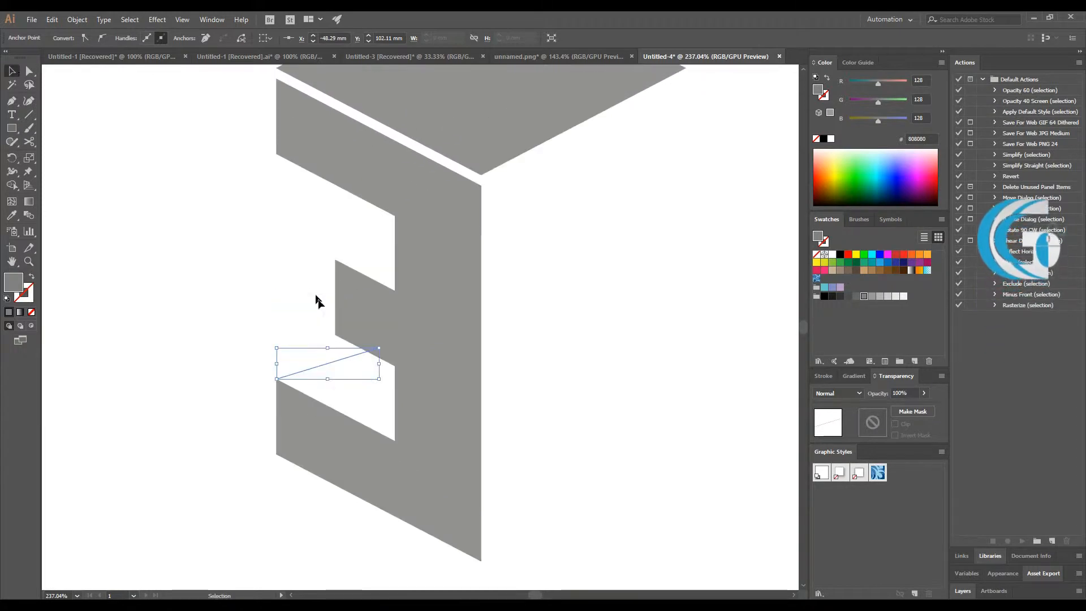
left_click_drag(346, 403, 402, 286)
Step: Fill the areas beneath both slanted lines as separate wedge shapes with the Shape Builder tool
left_click_drag(242, 283, 435, 510)
left_click(13, 185)
left_click(371, 307)
left_click(371, 453)
left_click(11, 71)
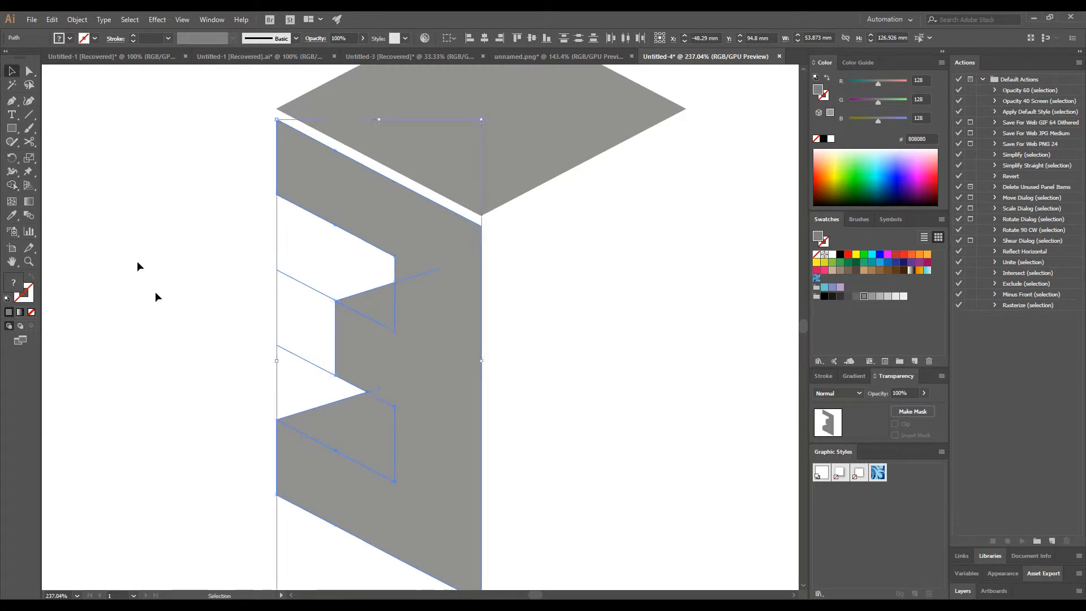
left_click(137, 260)
Step: Fill the two wedge shapes above the middle and lower arms with dark grey 666666
left_click(368, 436)
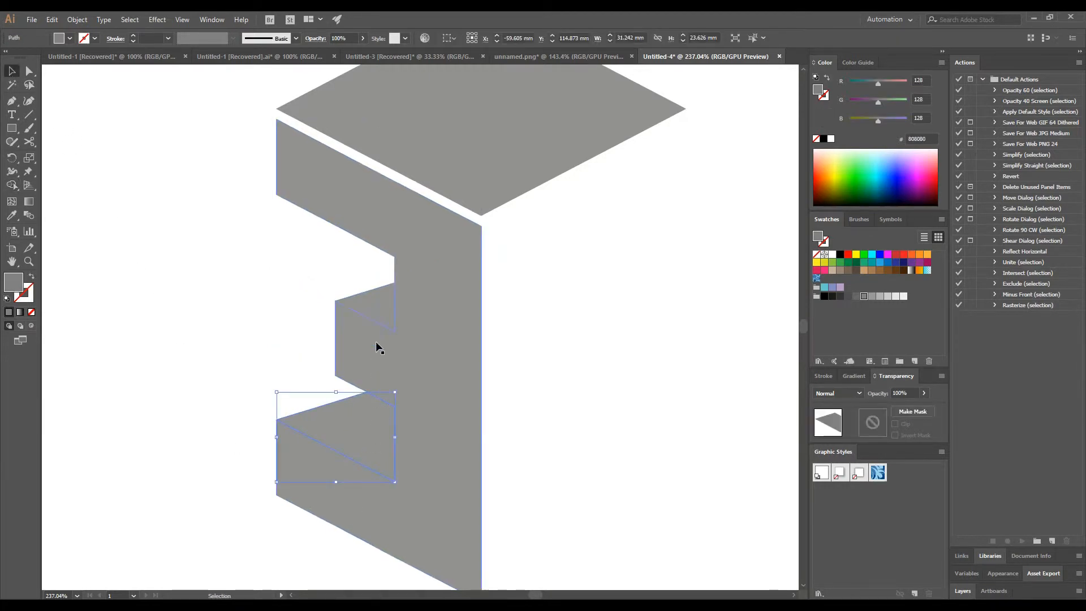
left_click(380, 303, "shift")
left_click(69, 38)
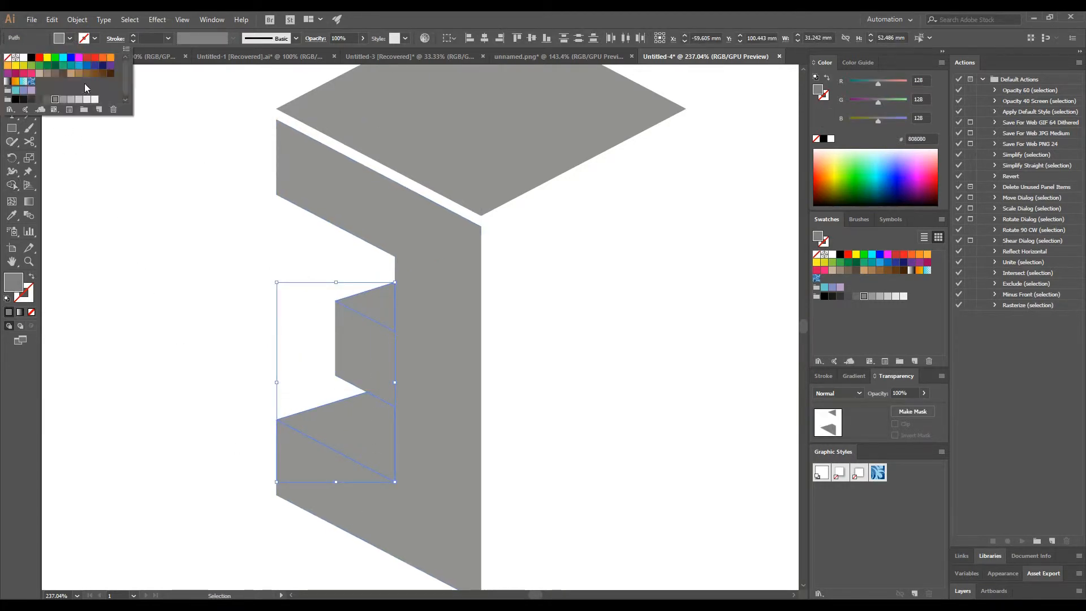
left_click(46, 100)
left_click(144, 256)
left_click(144, 256)
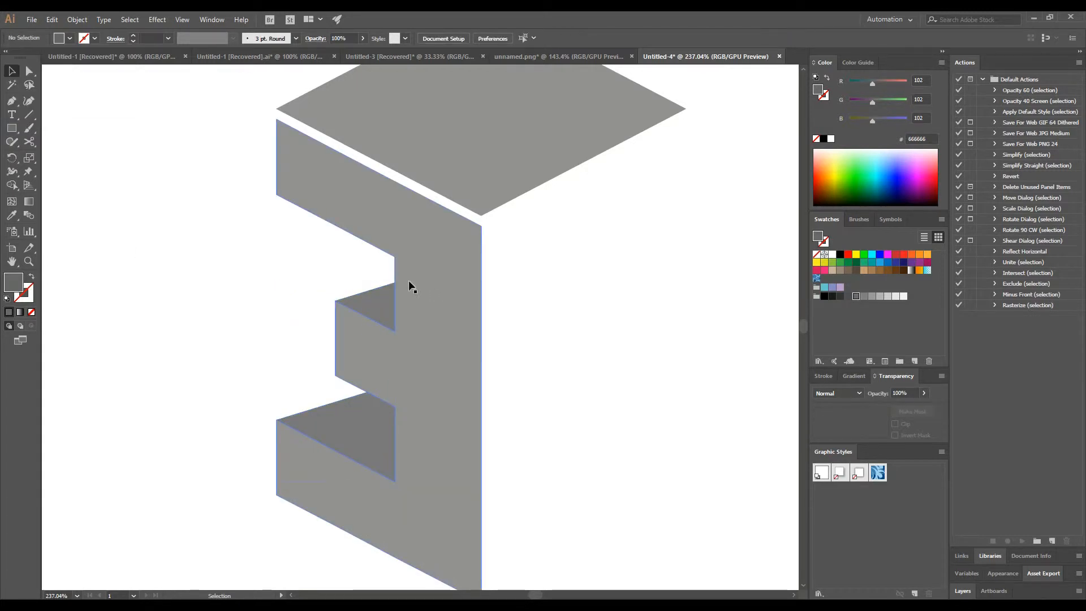
Step: Delete the leftover ends of the slanted lines extending beyond the two dark wedges
left_click(404, 280)
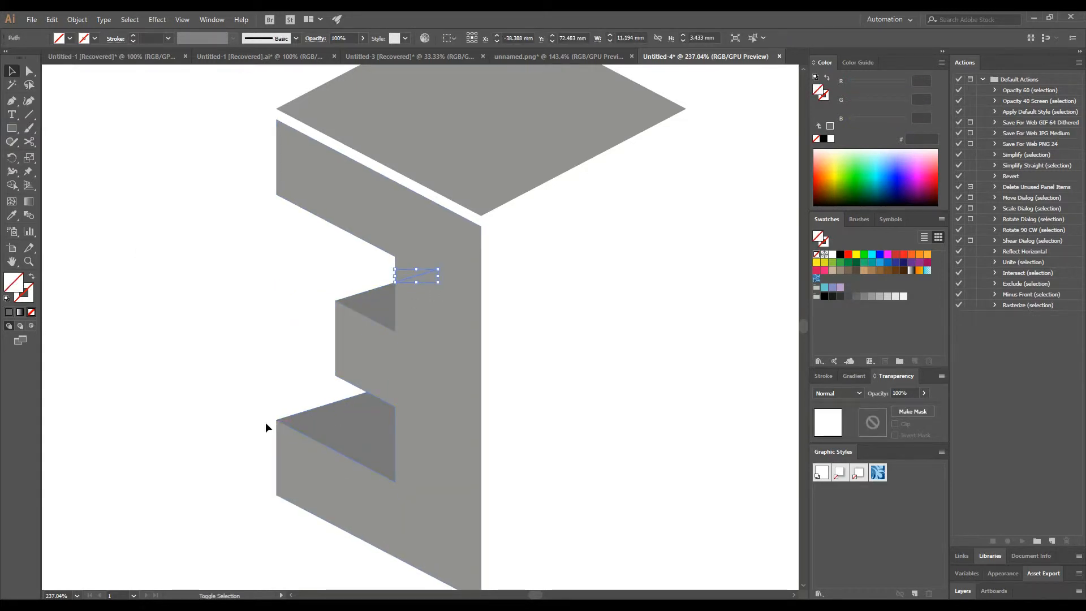
left_click(369, 389)
key("Delete")
key("v")
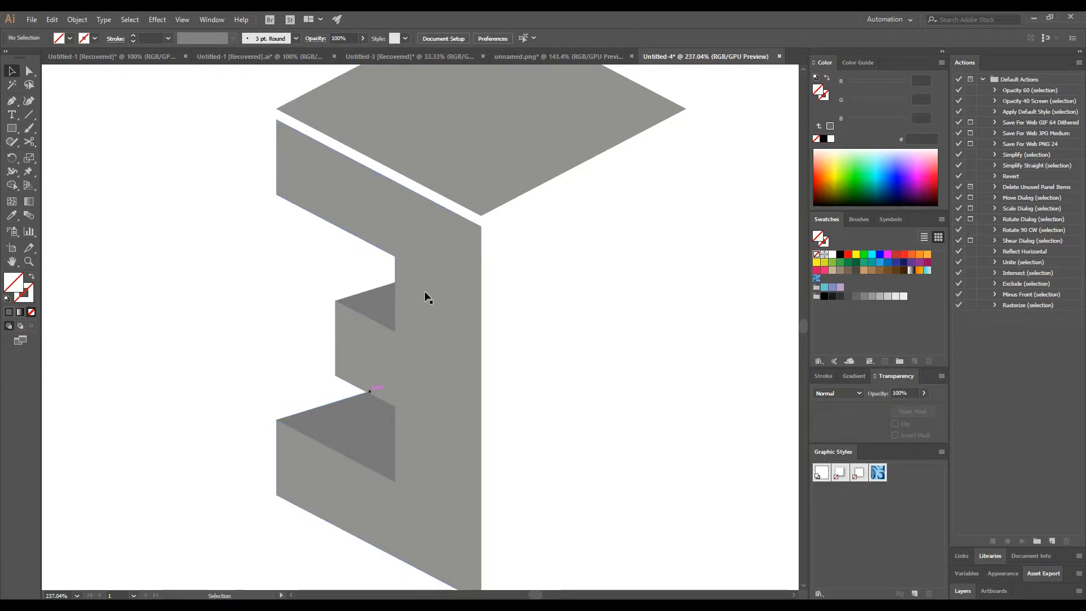
left_click(403, 279)
key("Delete")
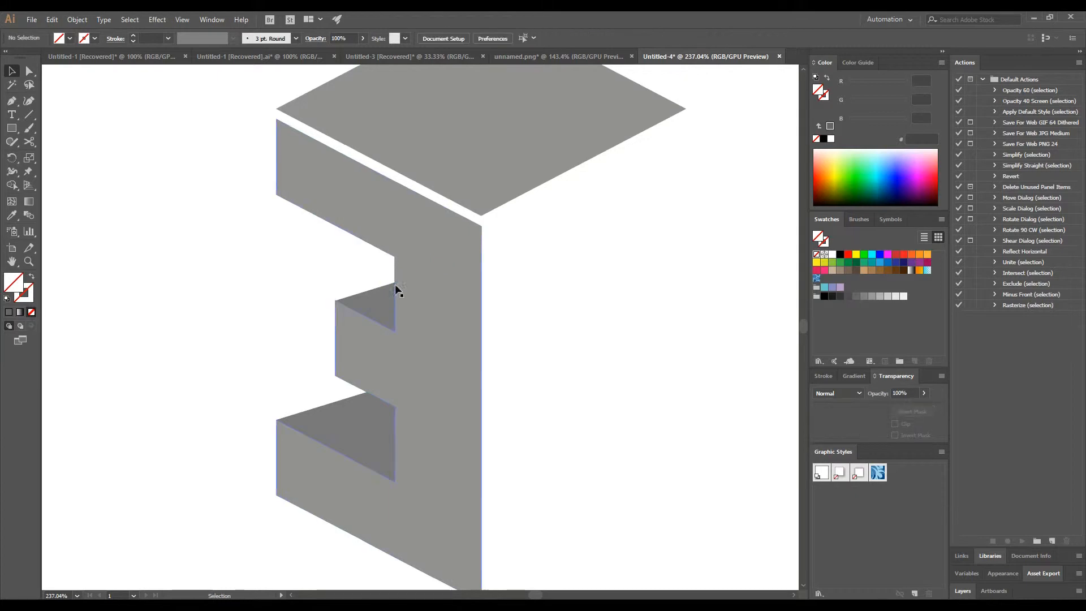
Step: Clear the stray unpainted line segment extending outward from the middle arm's upper corner
left_click(331, 300)
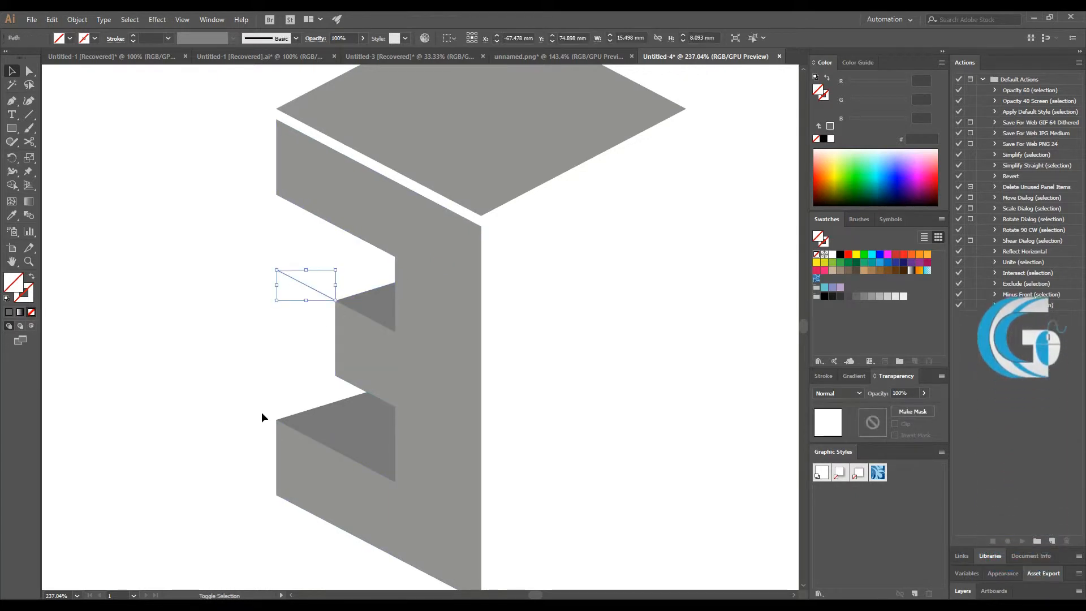
key("a")
left_click_drag(228, 371, 310, 479)
key("v")
left_click(256, 459)
key("a")
key("ctrl+minus")
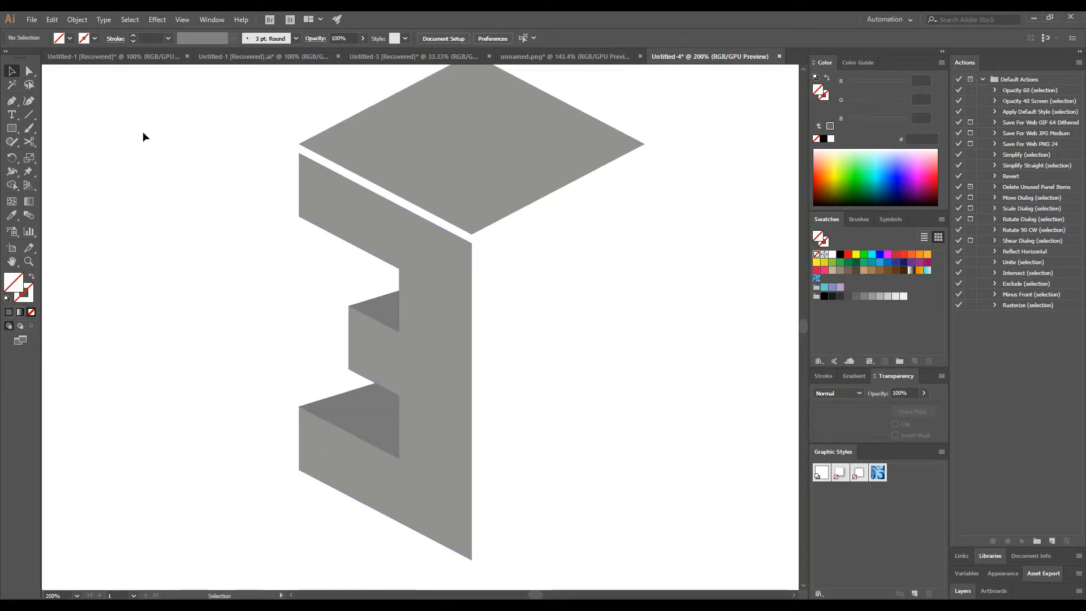
left_click(30, 73)
left_click_drag(301, 148, 302, 157)
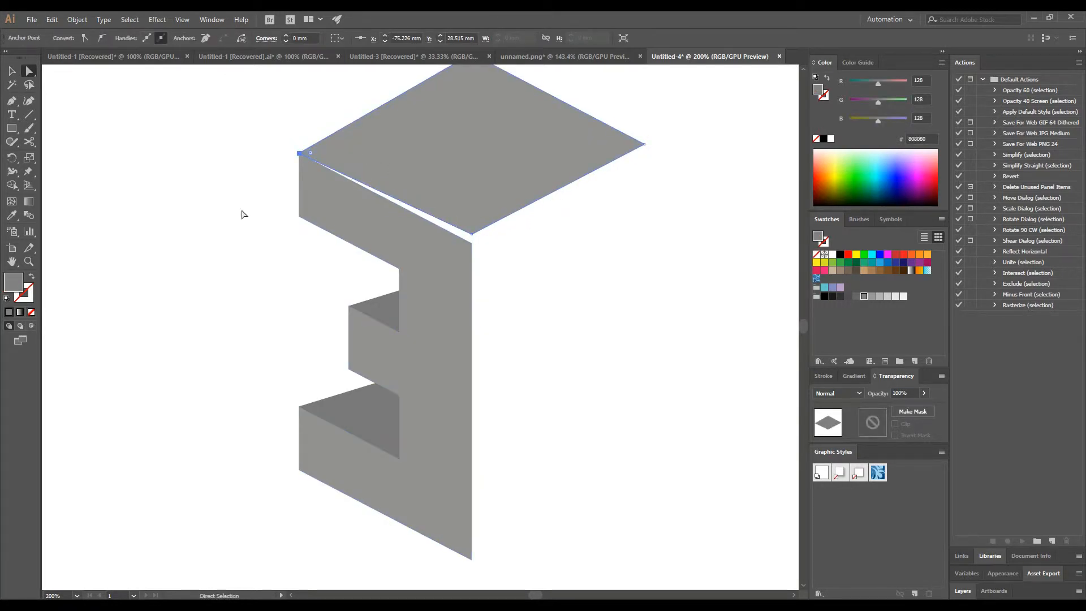
key("ctrl+z")
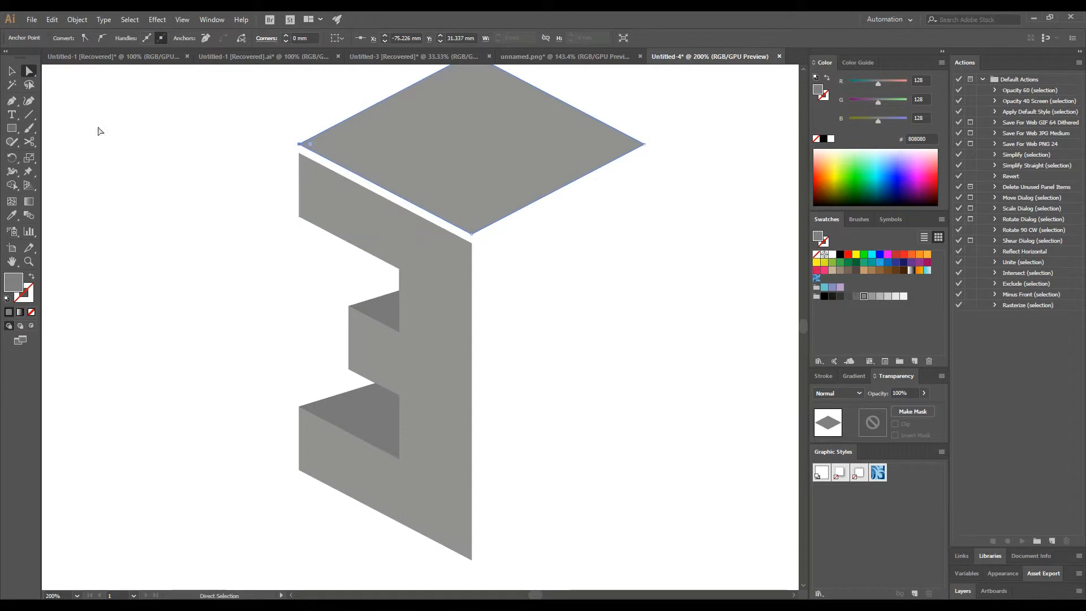
Step: Move the whole diamond down until its lower edge meets the top edge of the left face
key("v")
left_click(126, 108)
left_click_drag(506, 153, 507, 160)
left_click(559, 309)
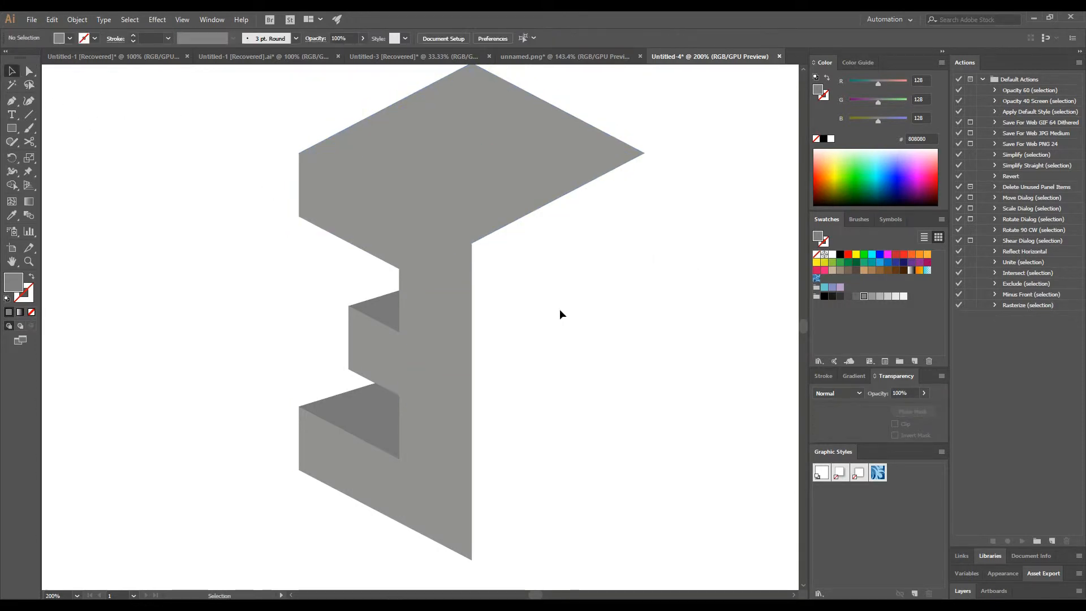
Step: Delete the remaining unpainted line segment extending outward from the middle arm's lower corner
key("ctrl+minus")
left_click_drag(507, 290, 335, 485)
left_click(528, 350)
left_click_drag(343, 342, 355, 362)
key("Delete")
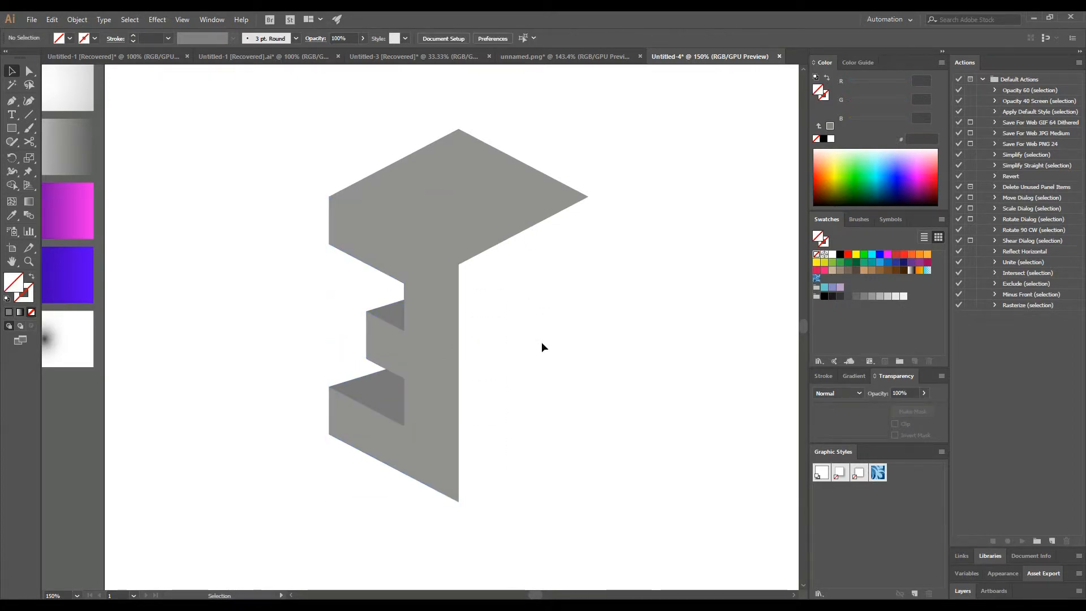
Step: Reflect a copy of the left face and its wedges across the vertical axis and place it as the right face
left_click_drag(474, 289, 368, 474)
right_click(431, 391)
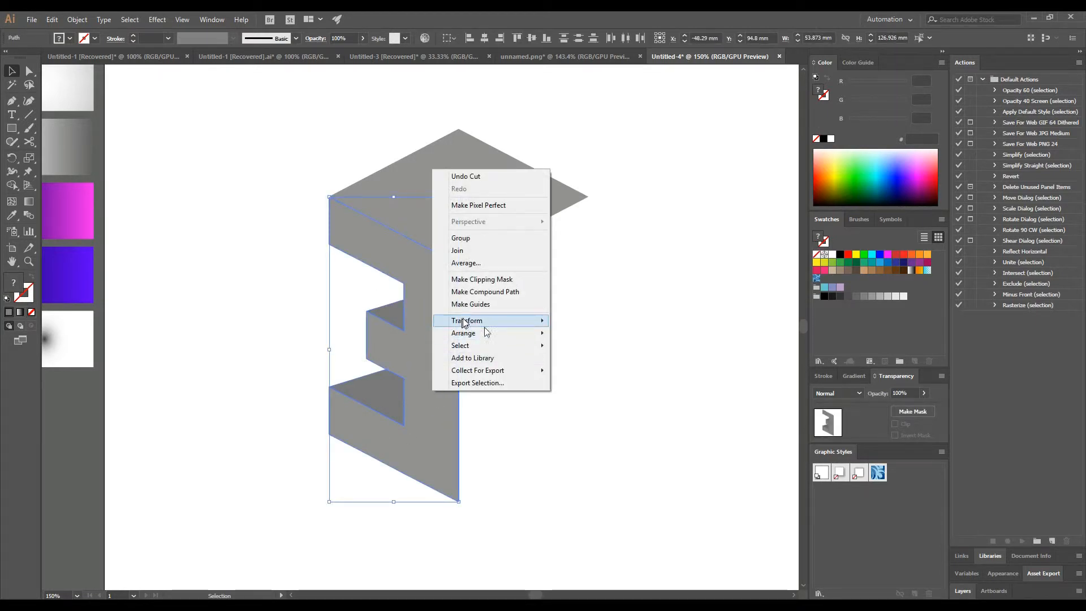
mouse_move(463, 323)
left_click(587, 363)
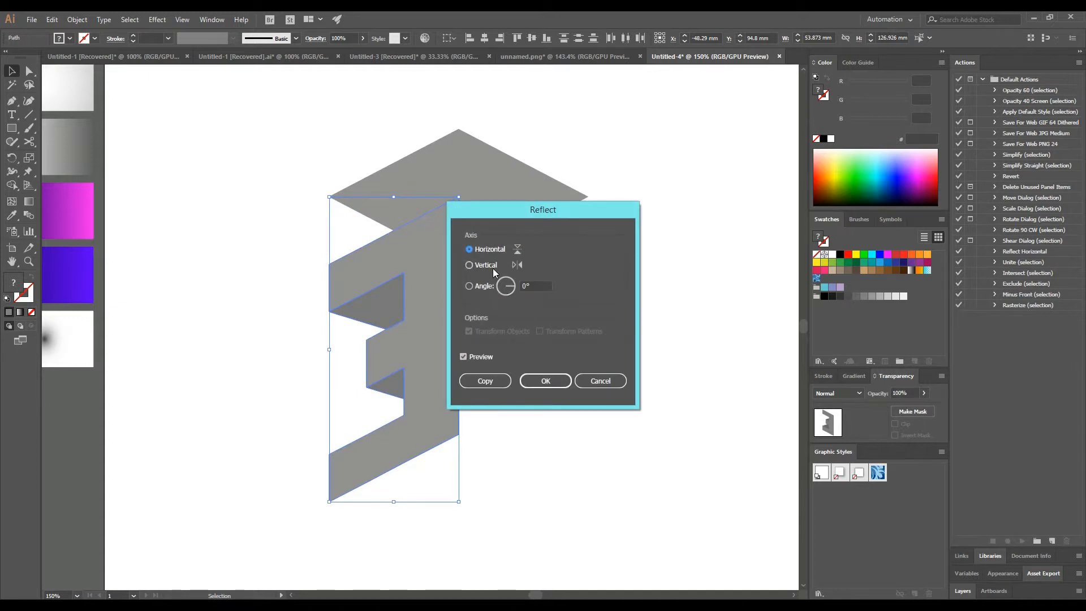
left_click(484, 265)
left_click(484, 381)
left_click_drag(354, 416, 485, 417)
left_click(681, 362)
scroll(681, 362, "up", 1)
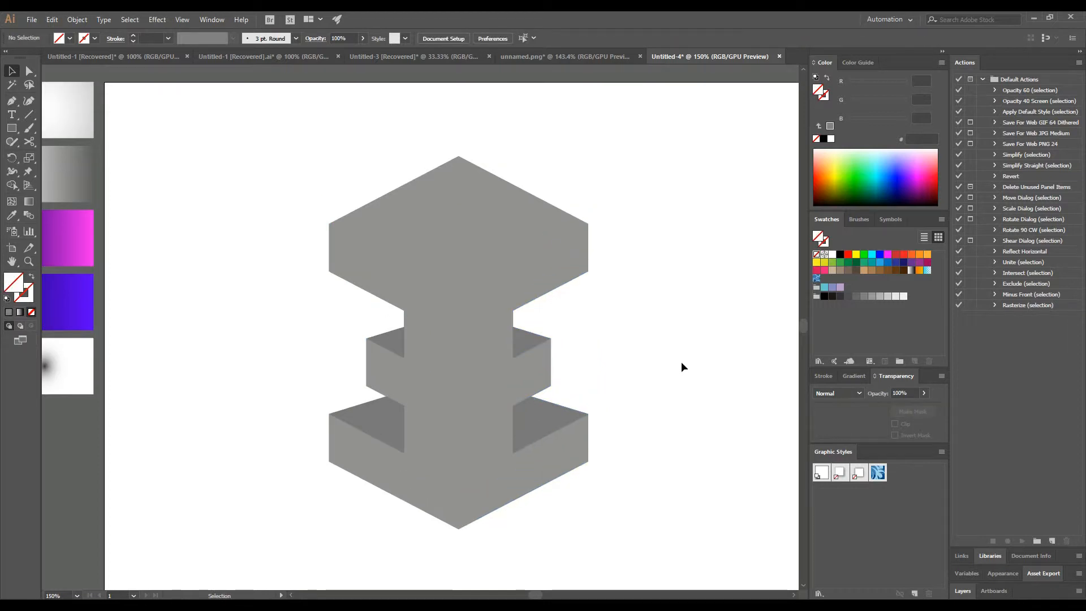
Step: Fill the right face with light grey B3B3B3
left_click(499, 375)
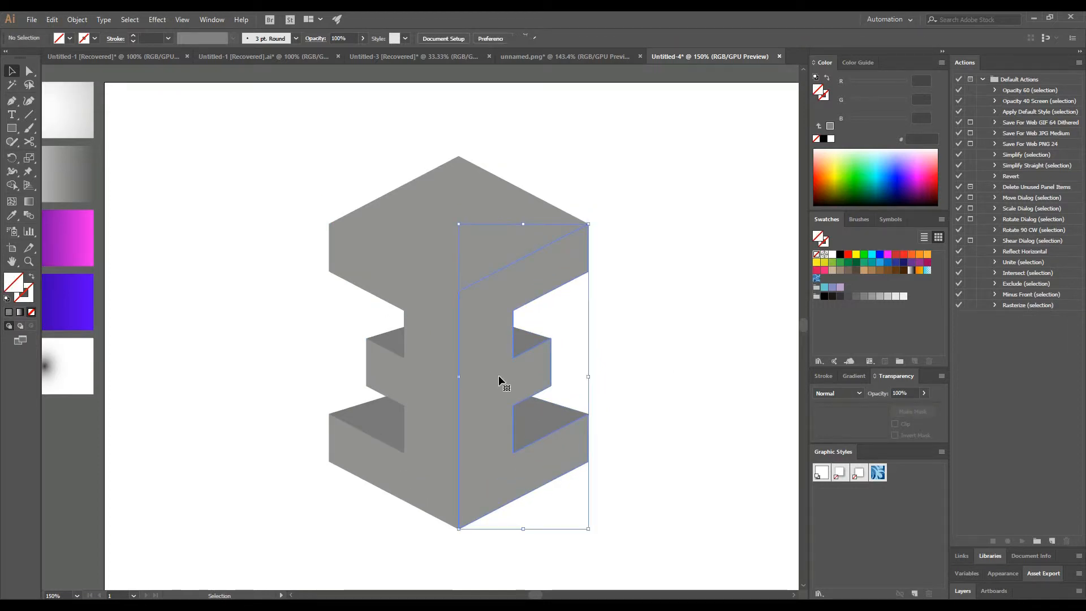
left_click(70, 38)
left_click(76, 104)
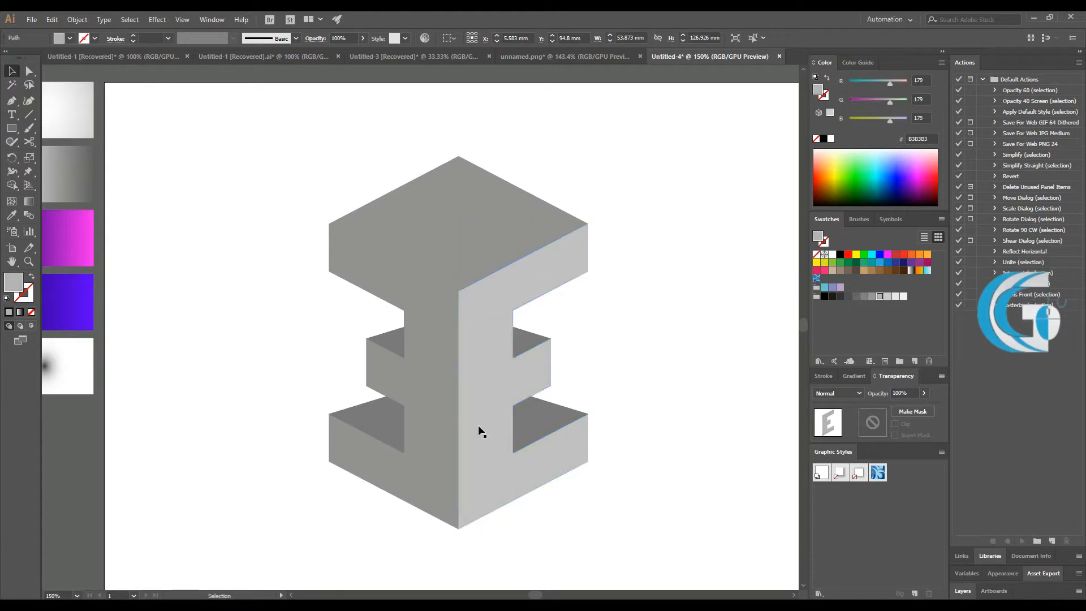
Step: Apply the dark blue to violet-blue gradient from the sample rectangle to the right face
left_click(497, 293)
key("i")
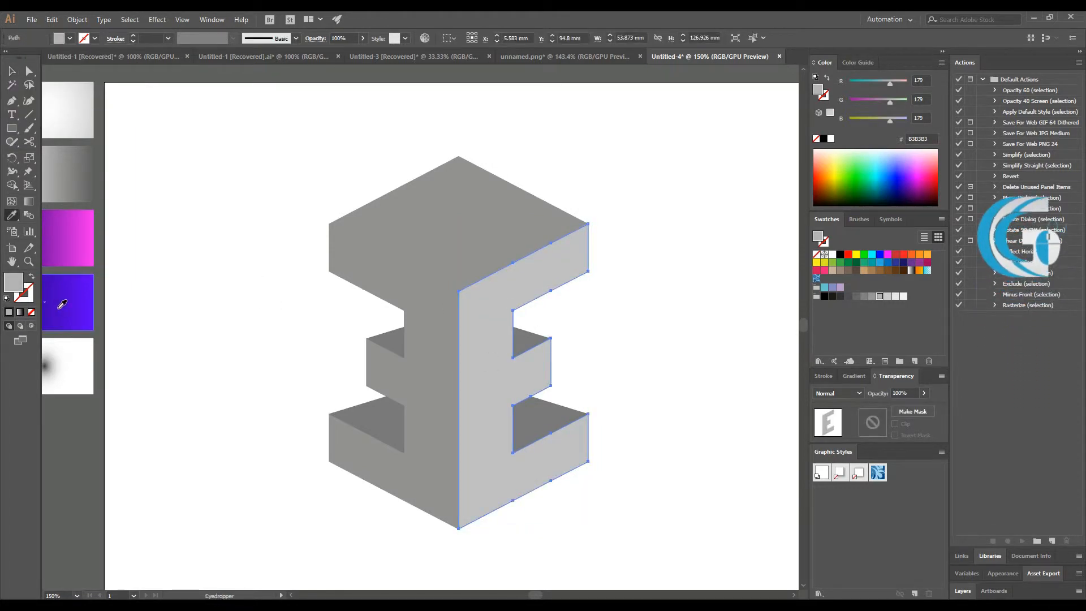
left_click(63, 293)
left_click(11, 71)
left_click(207, 152)
Step: Stretch the right face's gradient horizontally past both of its side edges
left_click(467, 379)
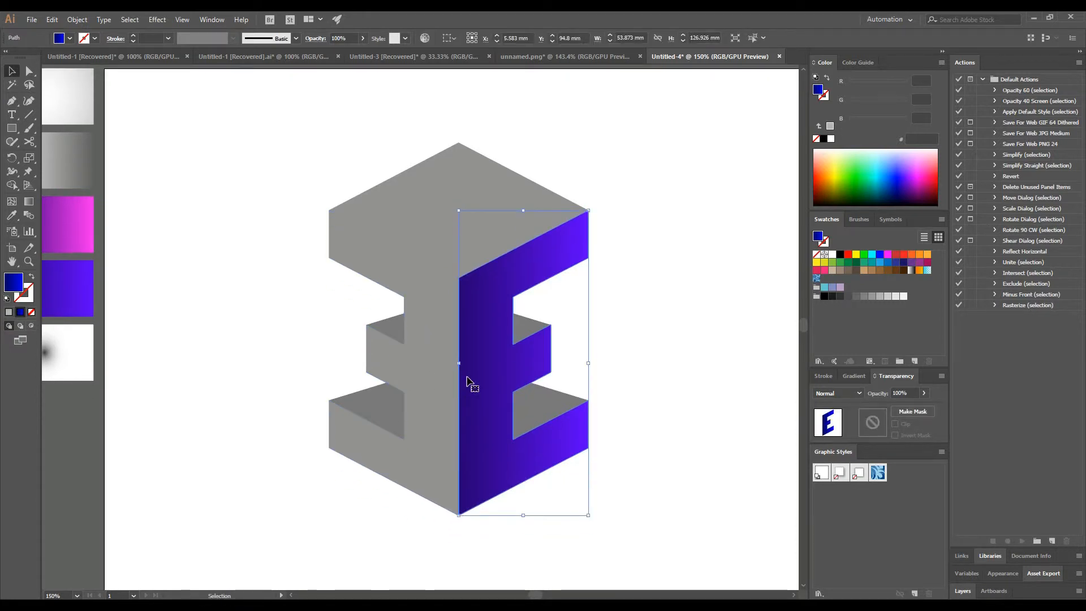
left_click(28, 202)
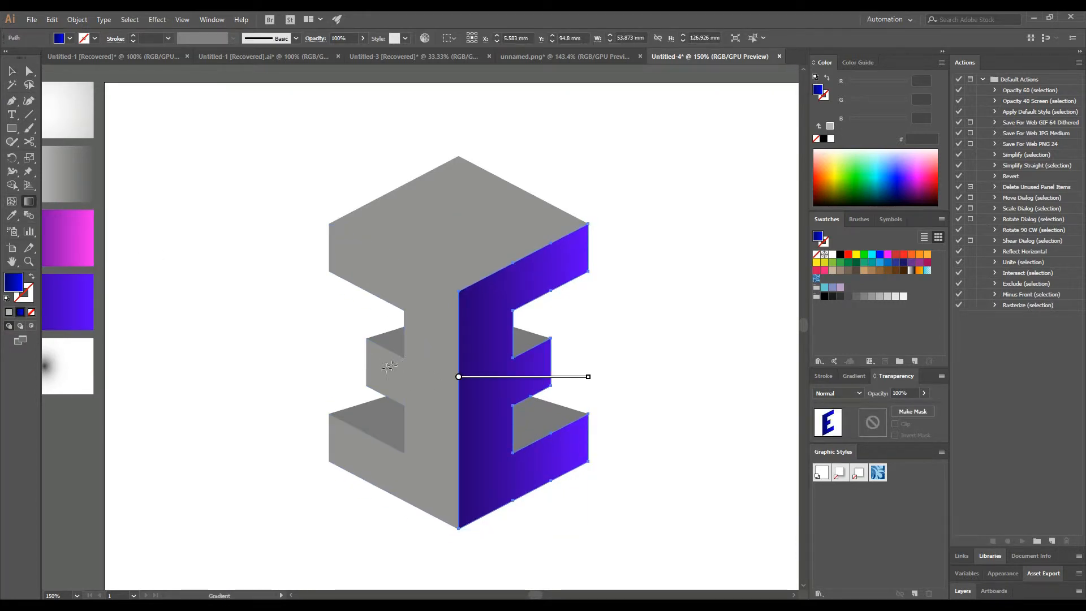
scroll(648, 391, "down", 2)
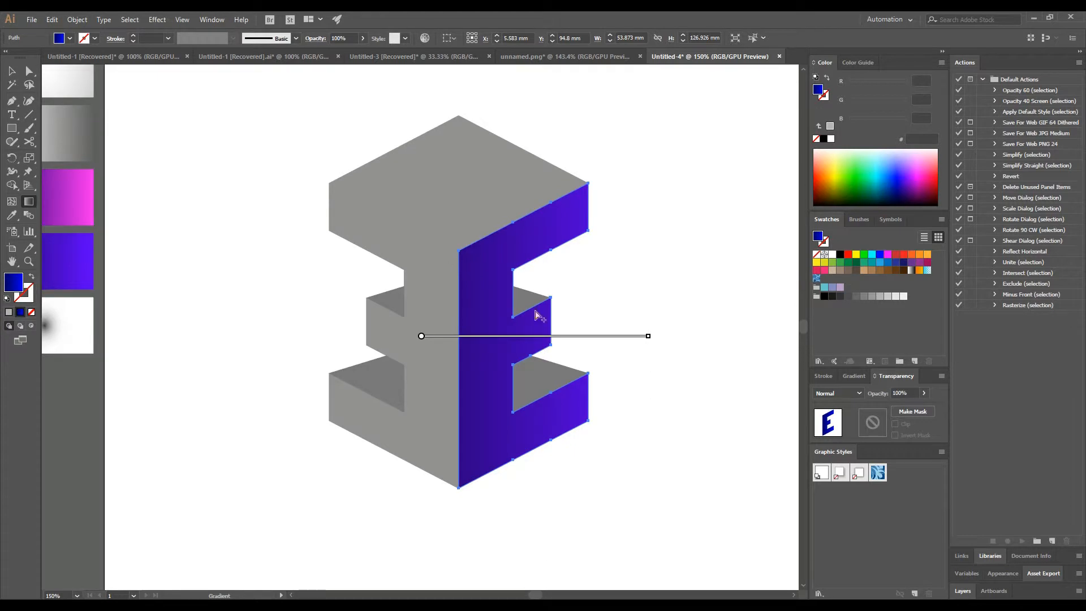
Step: Run the right face's gradient diagonally down to the lower right at -57.2° and reverse its colours
left_click_drag(440, 212, 606, 468)
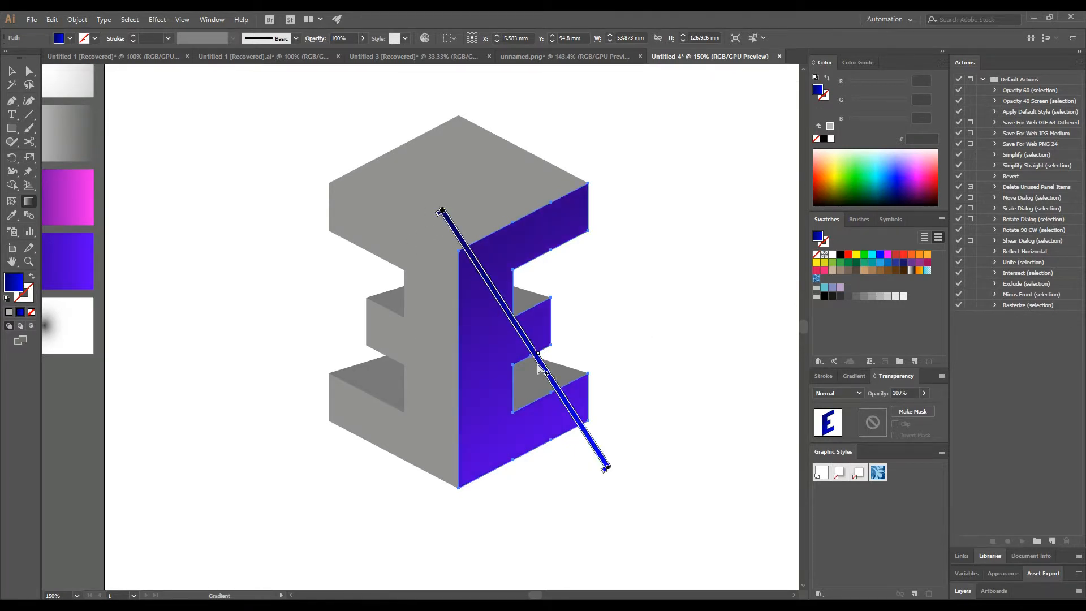
left_click(854, 375)
left_click(824, 436)
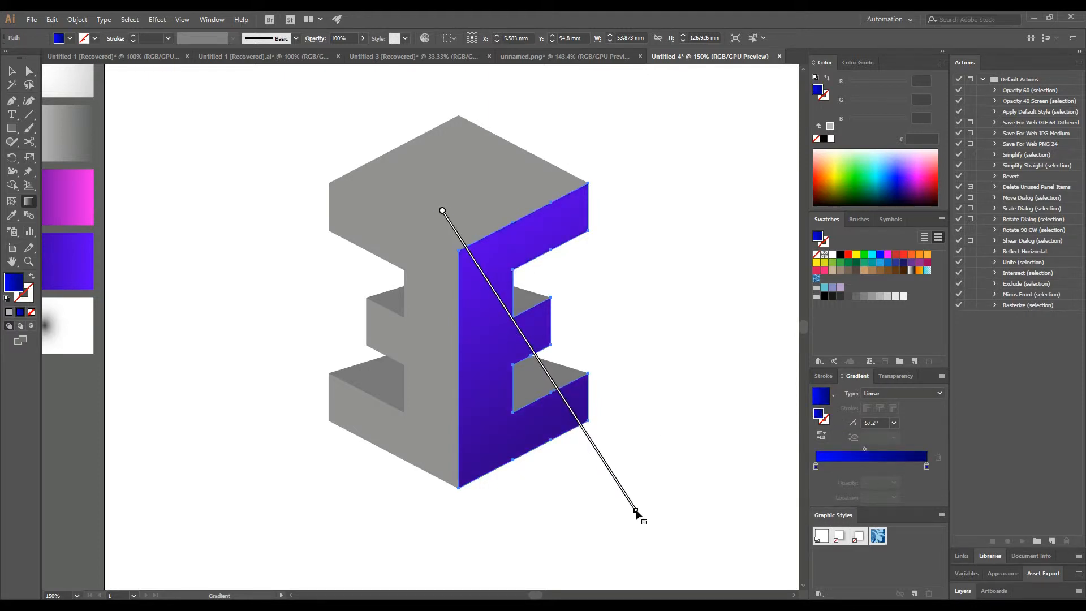
key("v")
left_click(150, 132)
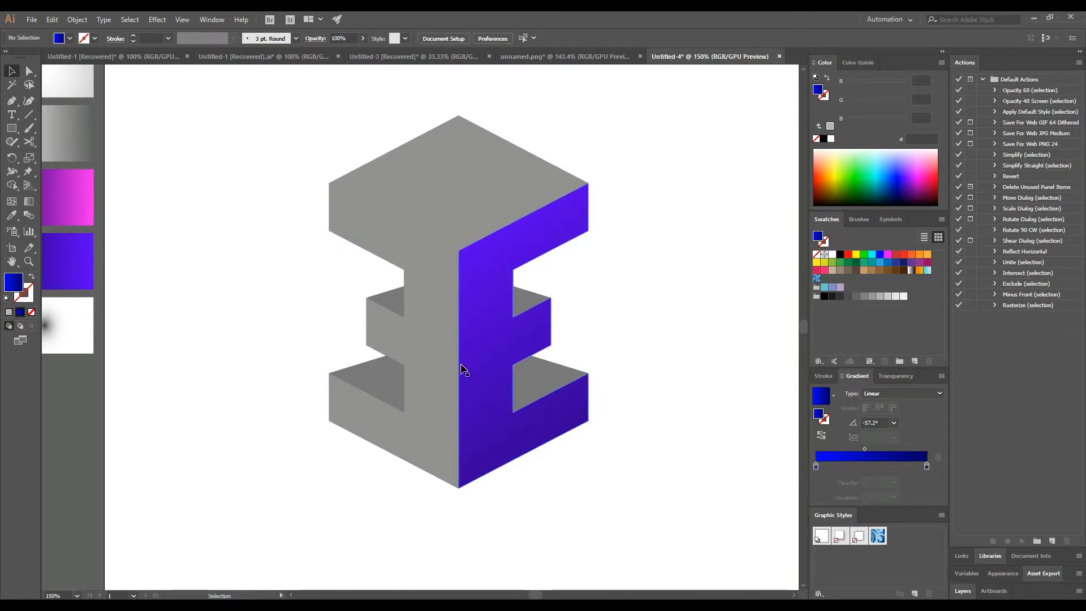
Step: Apply the right face's blue gradient to the left face and run it horizontally at 0°, dark towards the centre edge
left_click(440, 350)
left_click(11, 216)
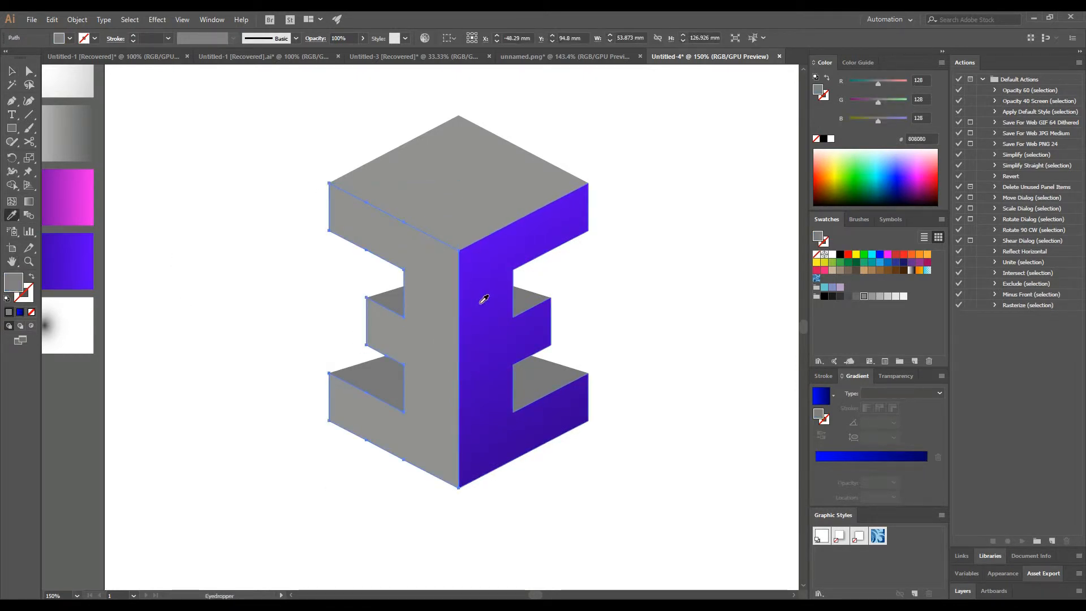
left_click(485, 298)
key("g")
mouse_move(458, 338)
left_click_drag(459, 338, 482, 338)
left_click(5, 76)
left_click(325, 249)
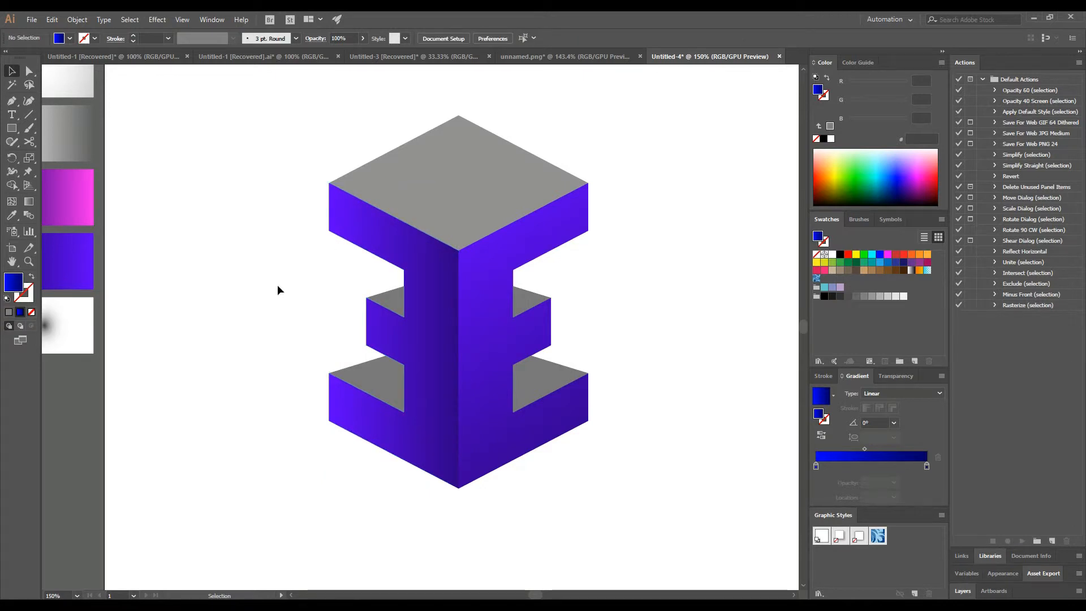
Step: Copy the left face's blue gradient onto the grey lower left wedge
left_click(389, 383)
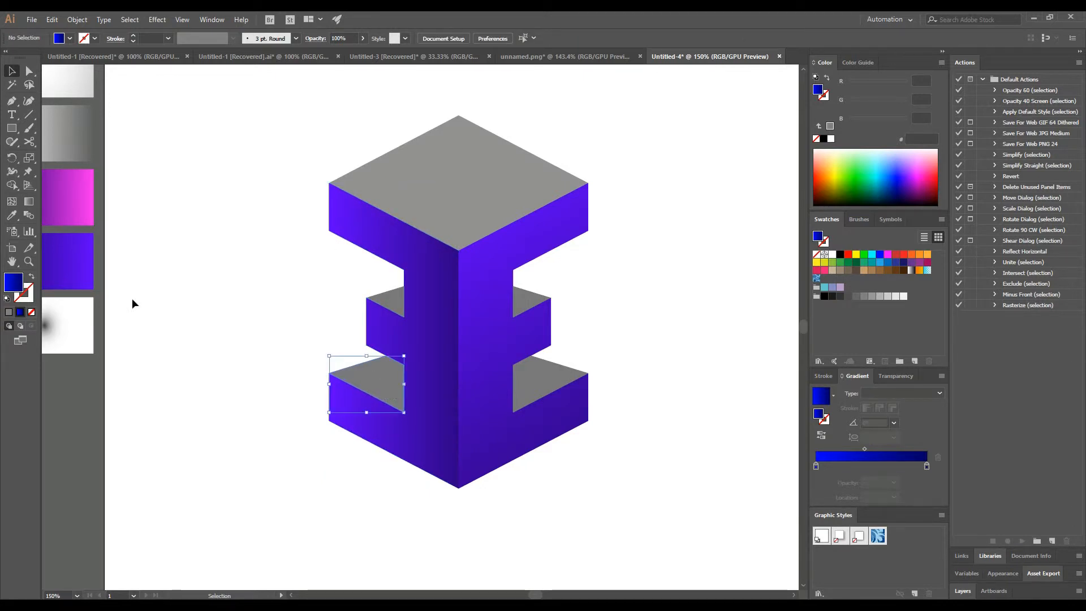
key("i")
left_click(356, 416)
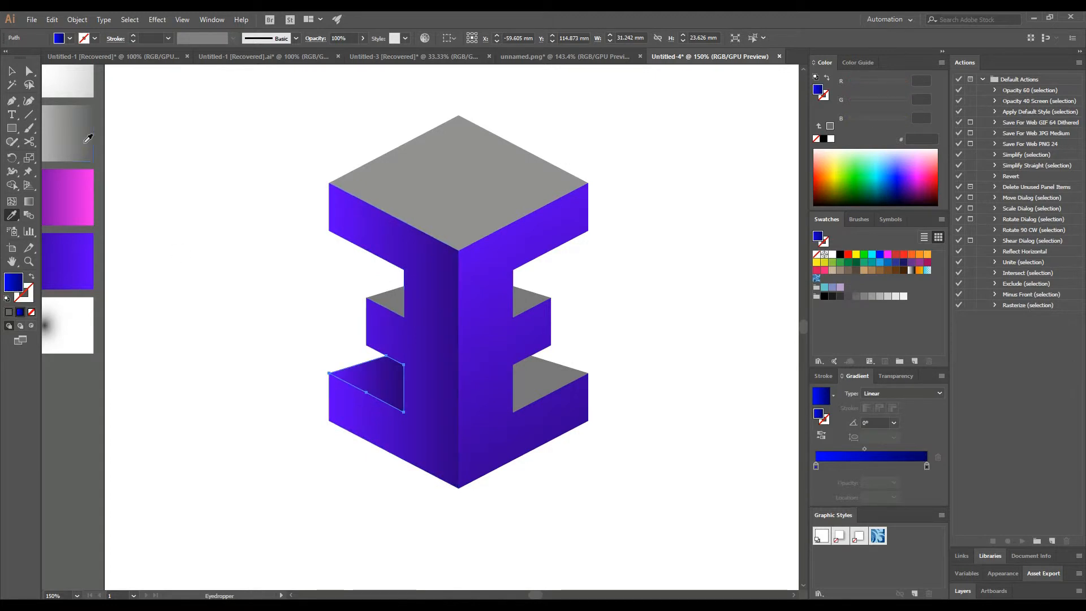
left_click(11, 72)
left_click(182, 241)
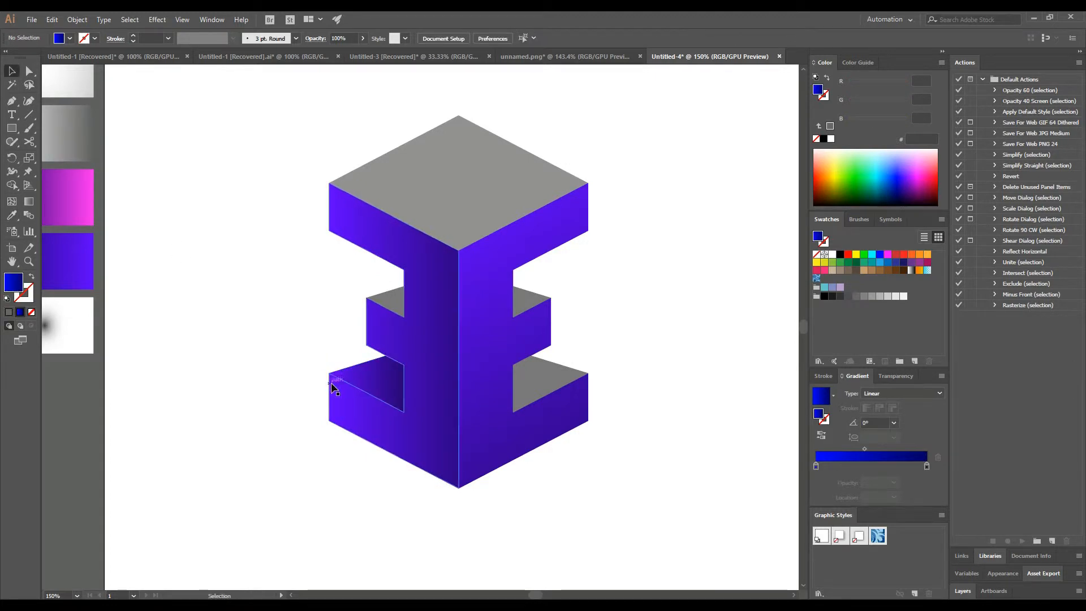
Step: Match the grey middle left wedge to the lower left wedge's blue gradient
left_click(394, 293)
key("i")
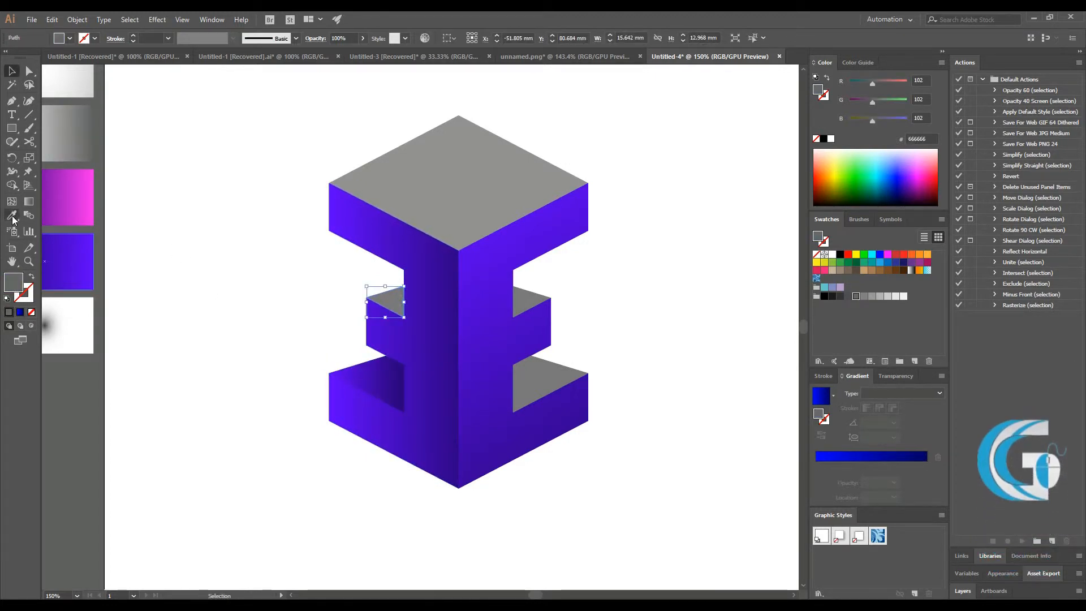
left_click(373, 369)
left_click(11, 71)
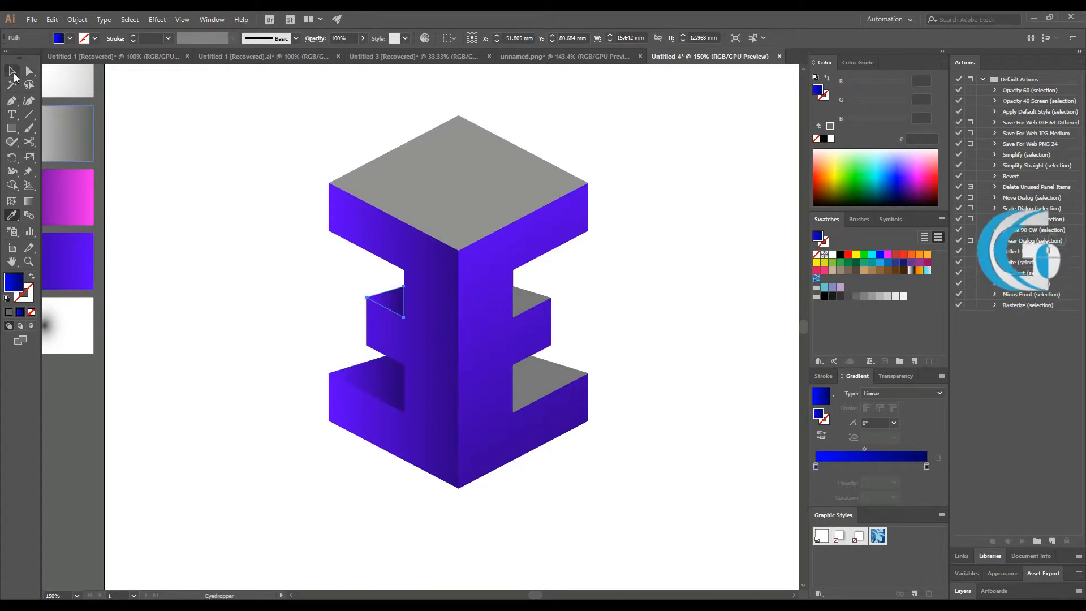
left_click(176, 181)
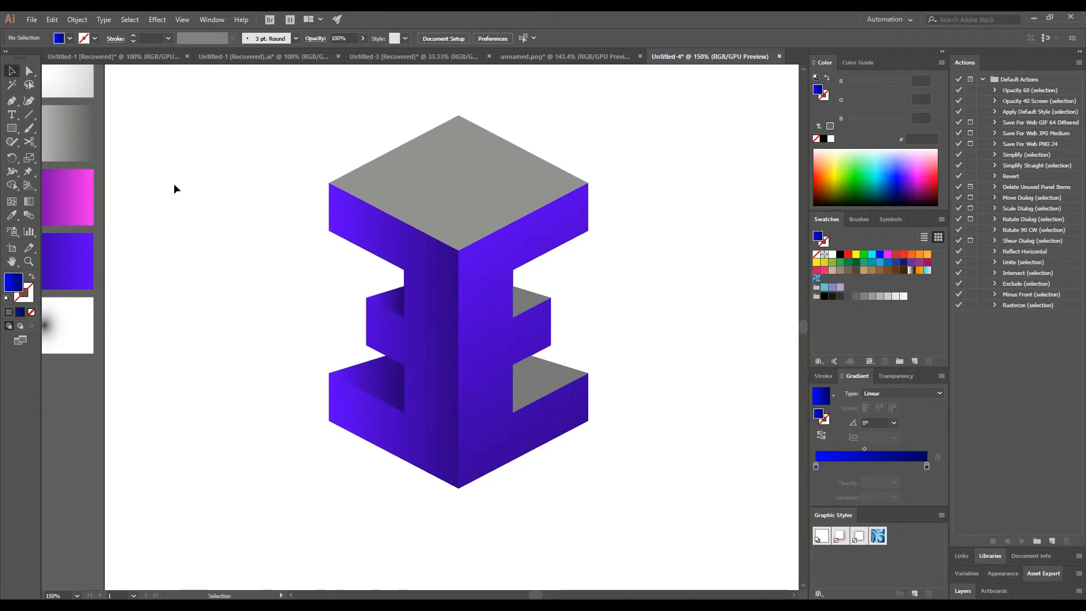
Step: Draw one horizontal gradient across both left wedges and stretch its dark end far past the block's centre edge
left_click(419, 370)
left_click(289, 306)
left_click(401, 298)
left_click(395, 365, "shift")
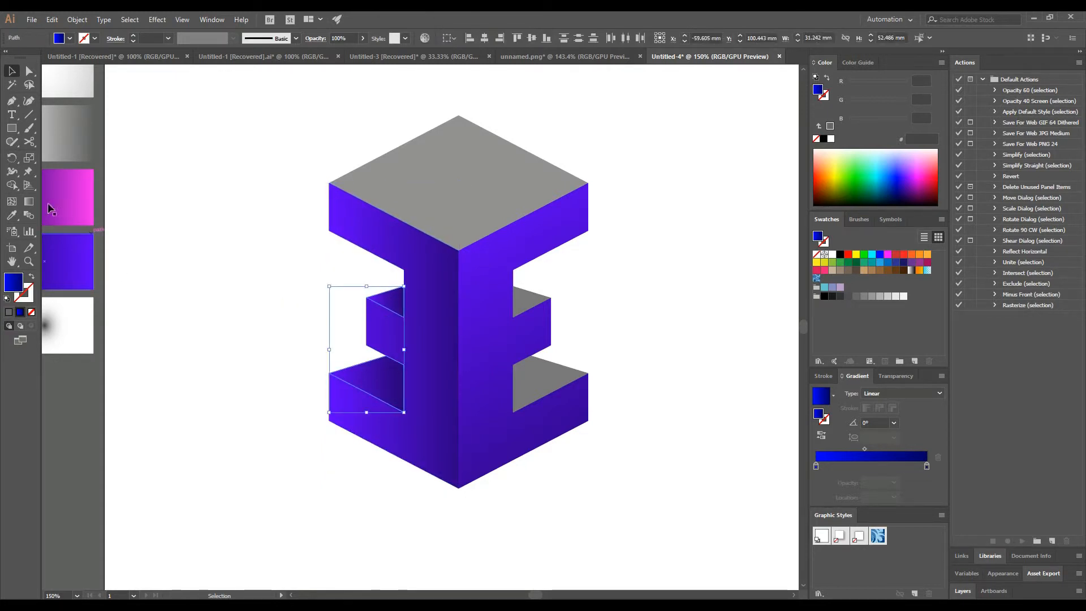
key("g")
left_click_drag(331, 355, 471, 355)
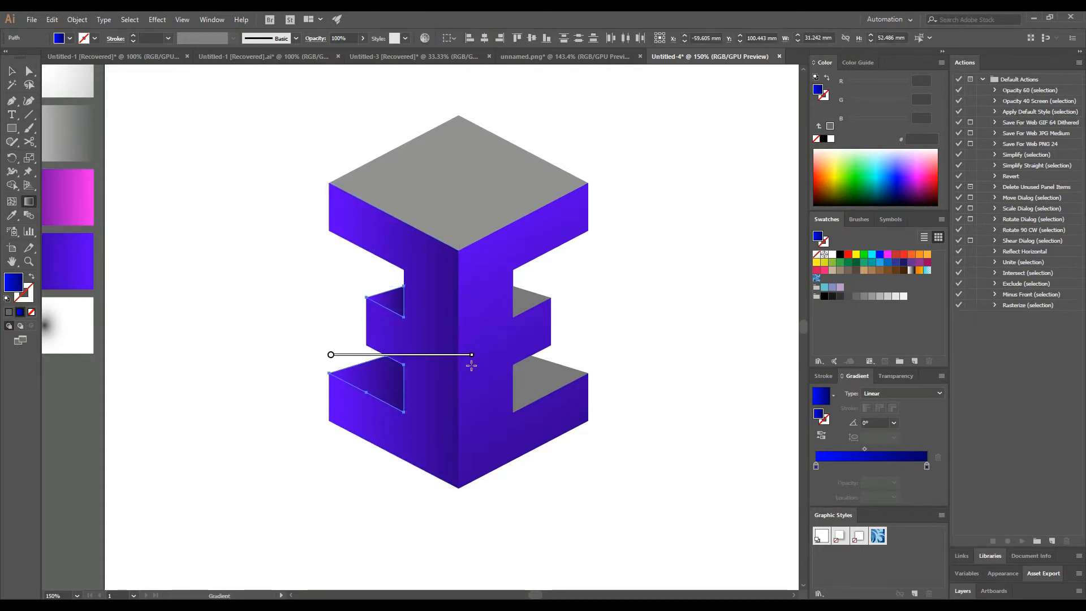
left_click_drag(383, 358, 377, 349)
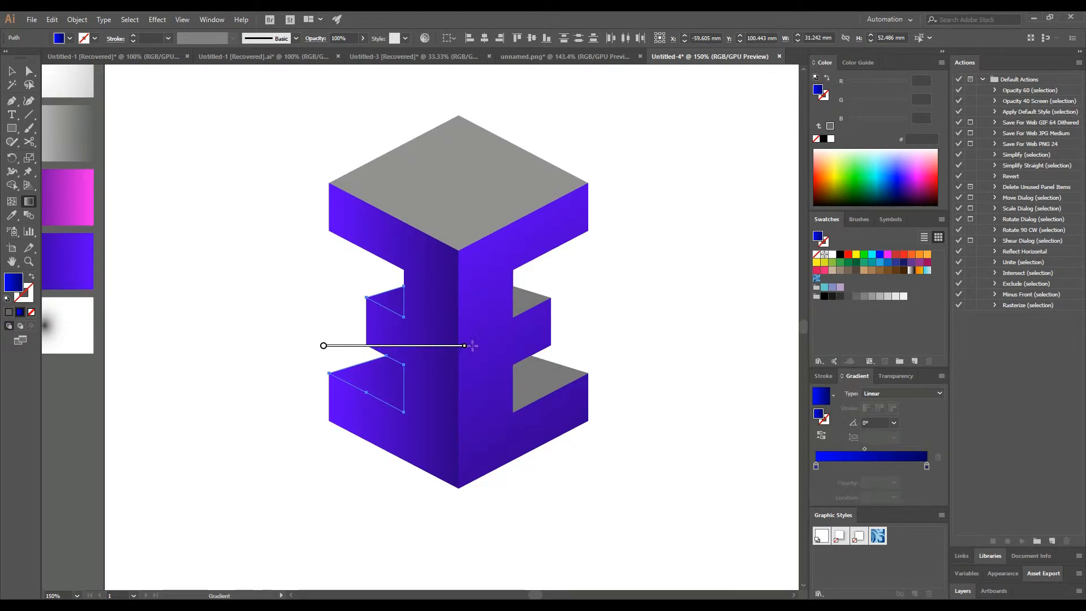
left_click_drag(464, 345, 518, 345)
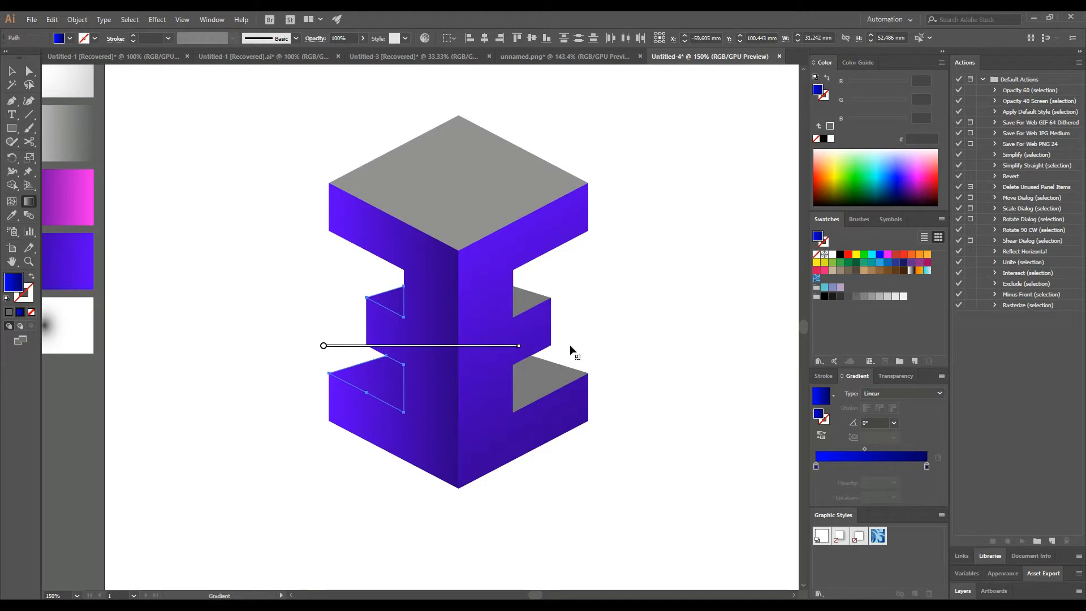
left_click(12, 71)
left_click(171, 171)
Step: Stretch the left face's gradient horizontally well past both of its side edges
left_click(415, 439)
left_click(28, 201)
left_click_drag(330, 341, 294, 337)
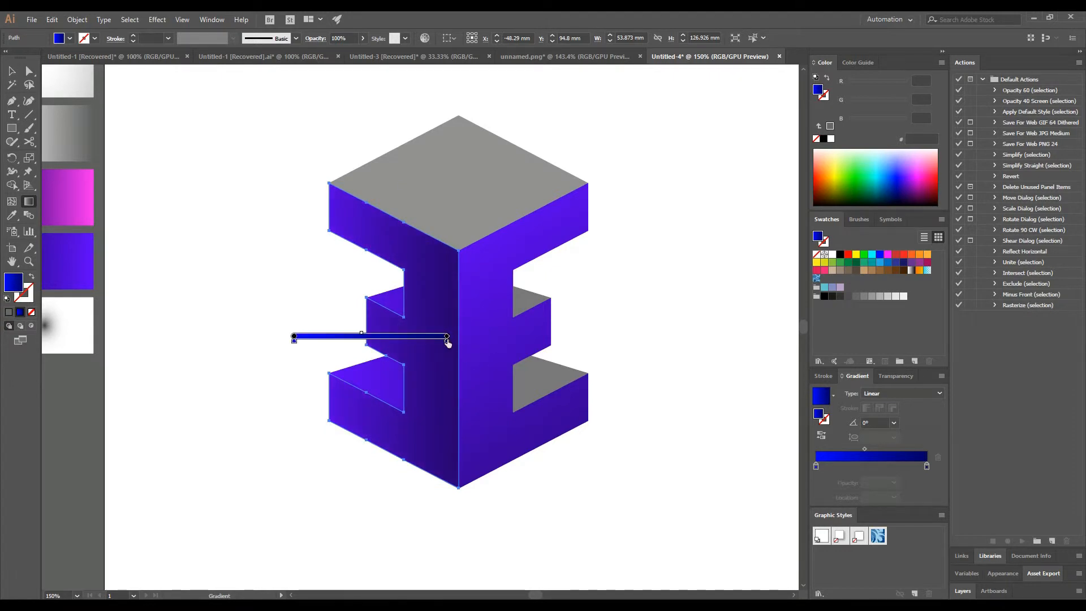
mouse_move(447, 337)
left_mouse_down()
mouse_move(474, 339)
mouse_move(433, 341)
mouse_move(563, 337)
mouse_move(544, 340)
left_mouse_up()
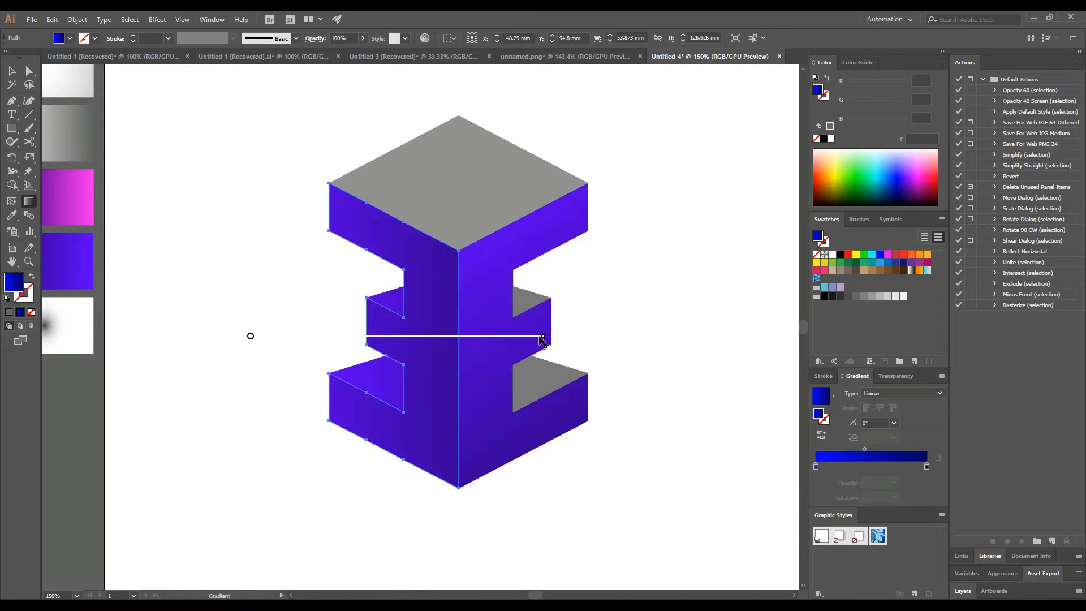
left_click(18, 69)
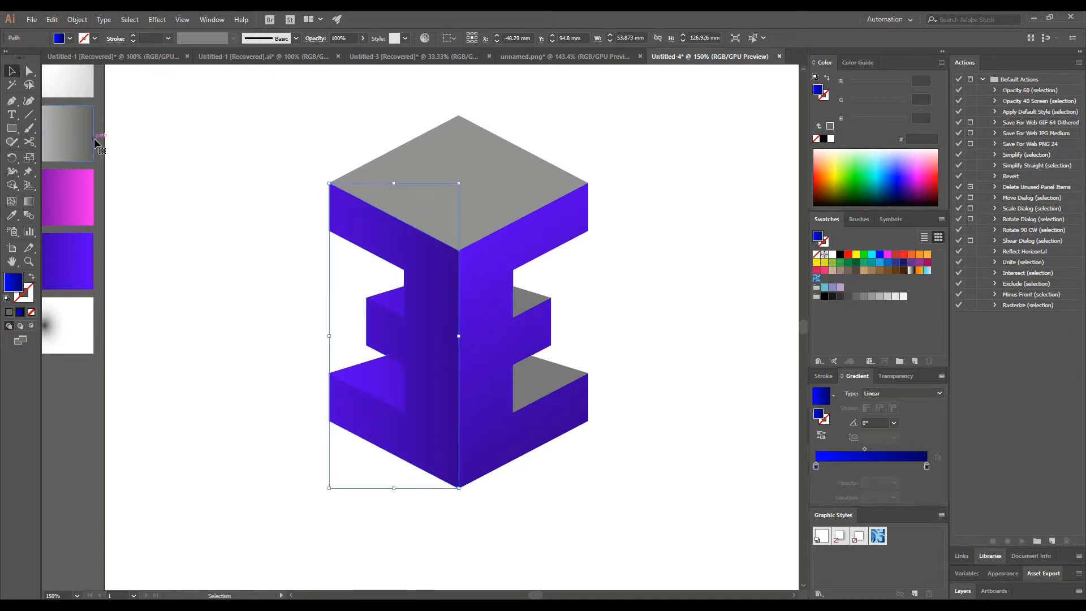
left_click(93, 137)
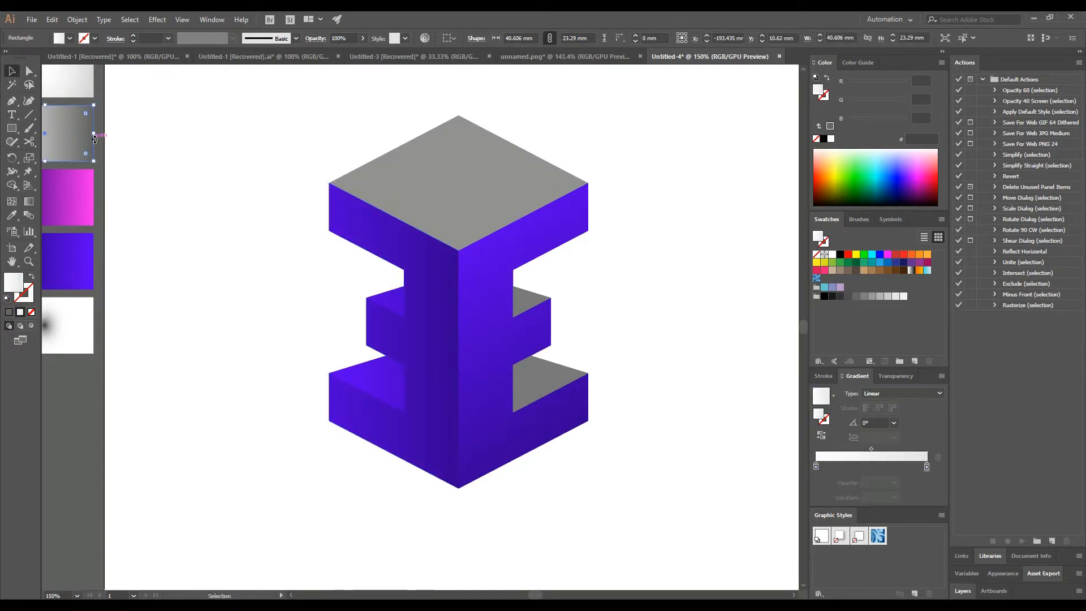
Step: Redraw the gradient across both left wedges from right to left at 180°
left_click(382, 390)
left_click(29, 201)
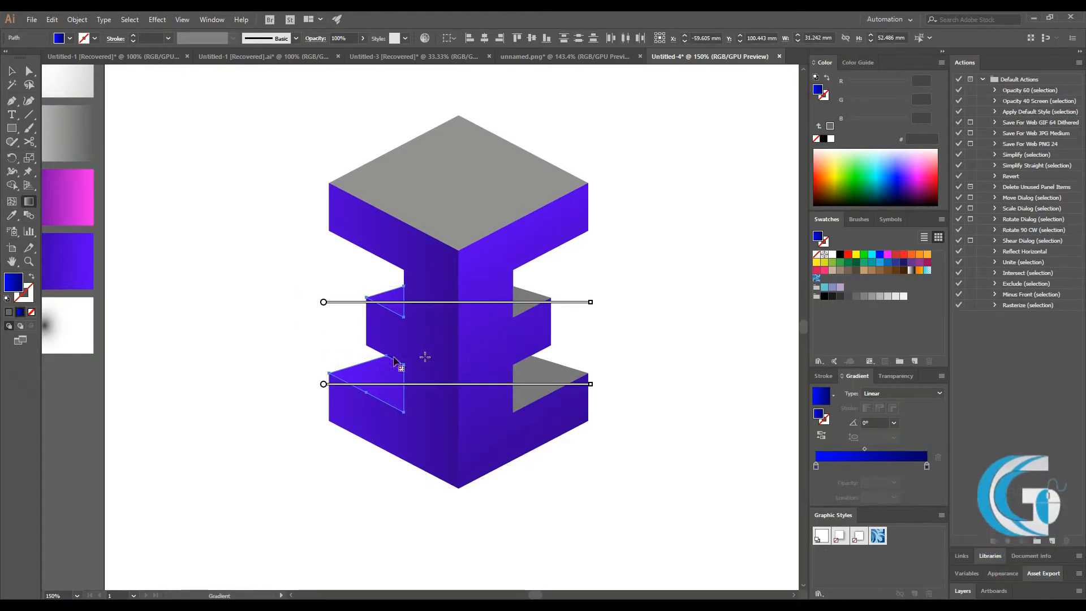
left_click_drag(424, 358, 283, 358)
left_click_drag(569, 375, 320, 375)
left_click(15, 72)
left_click(208, 199)
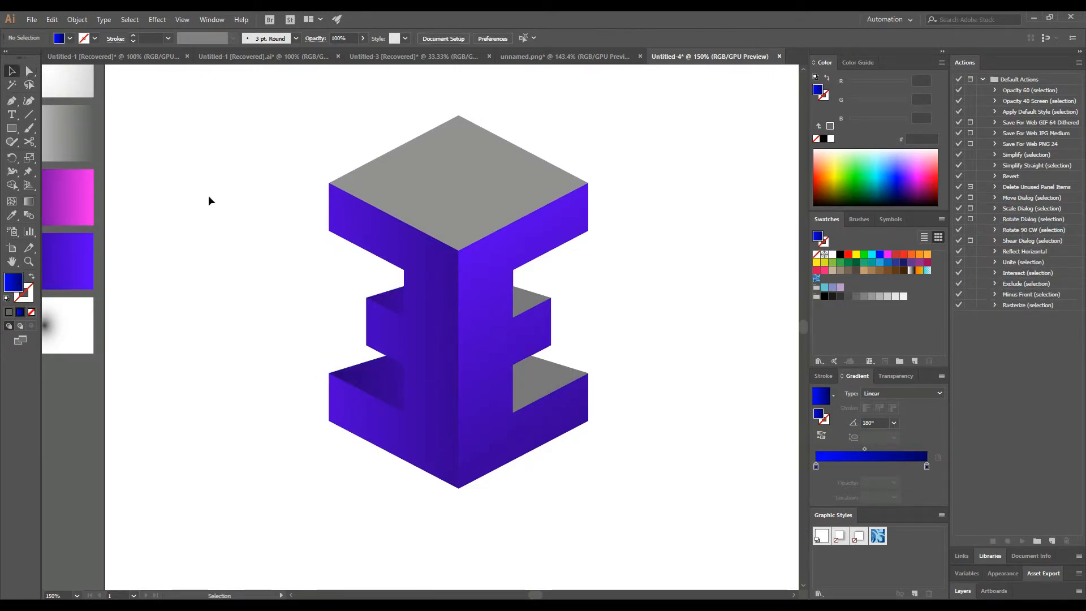
Step: Reverse the order of the gradient colours on the two left wedges
left_click(390, 397)
left_click(391, 294, "shift")
left_click(11, 216)
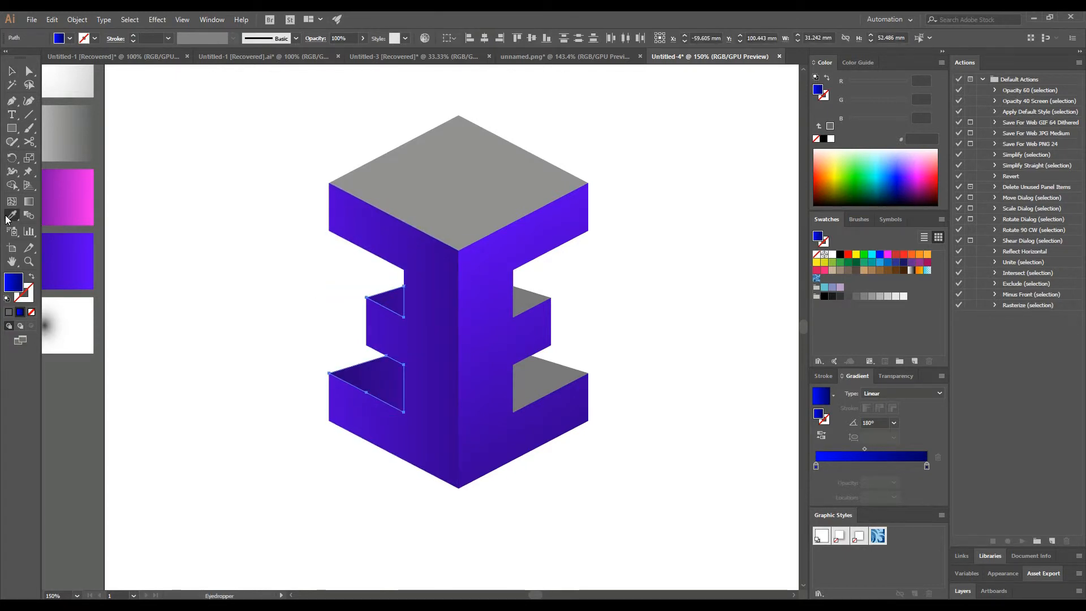
left_click(437, 356)
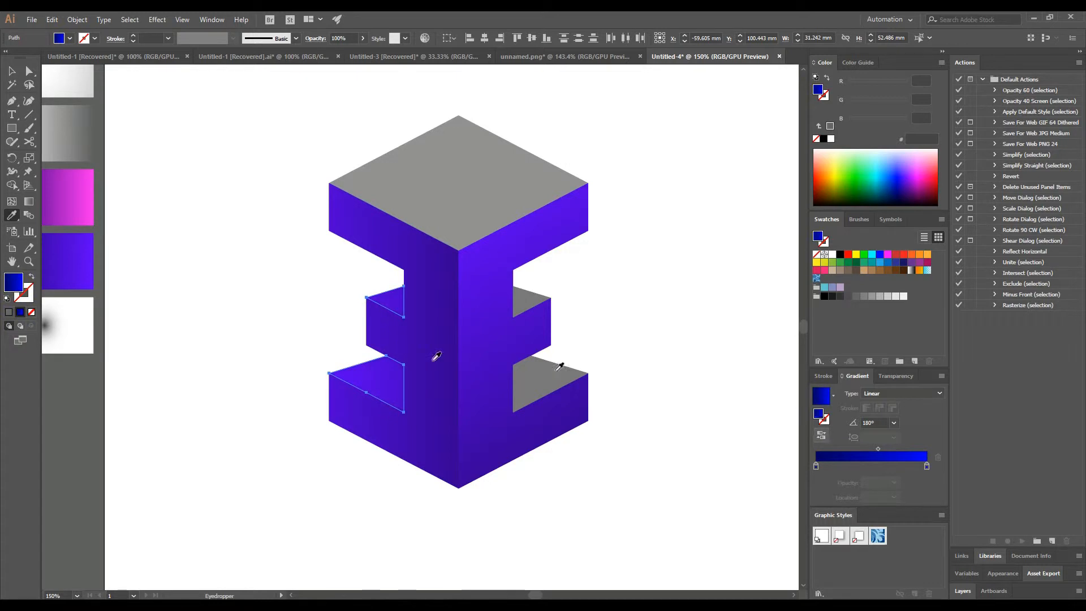
Step: Slide the gradients of the lower and middle left wedges leftward to darken both wedges
key("g")
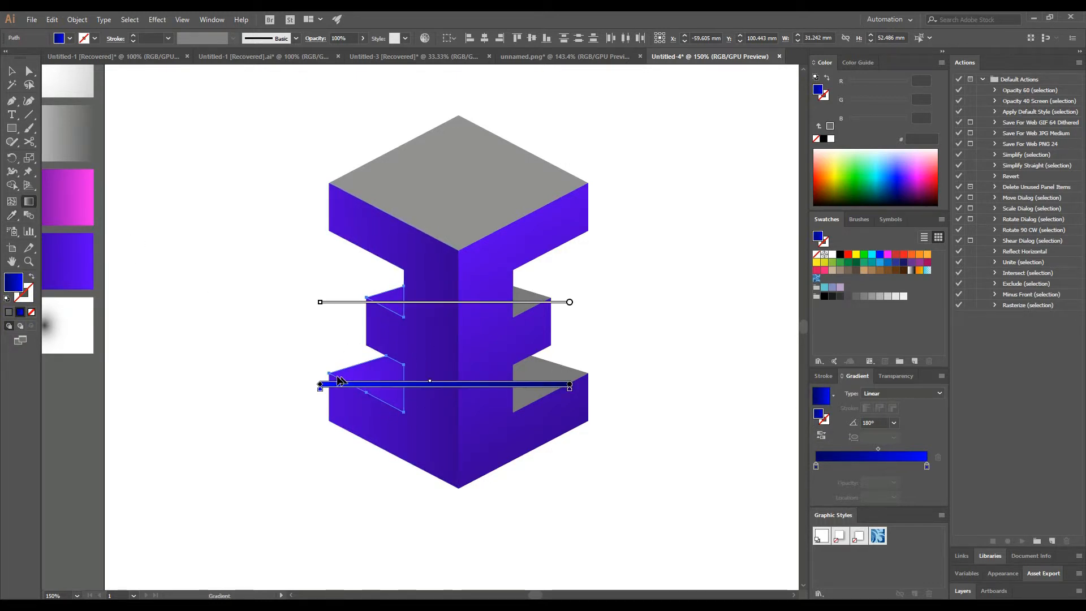
left_click_drag(537, 384, 403, 385)
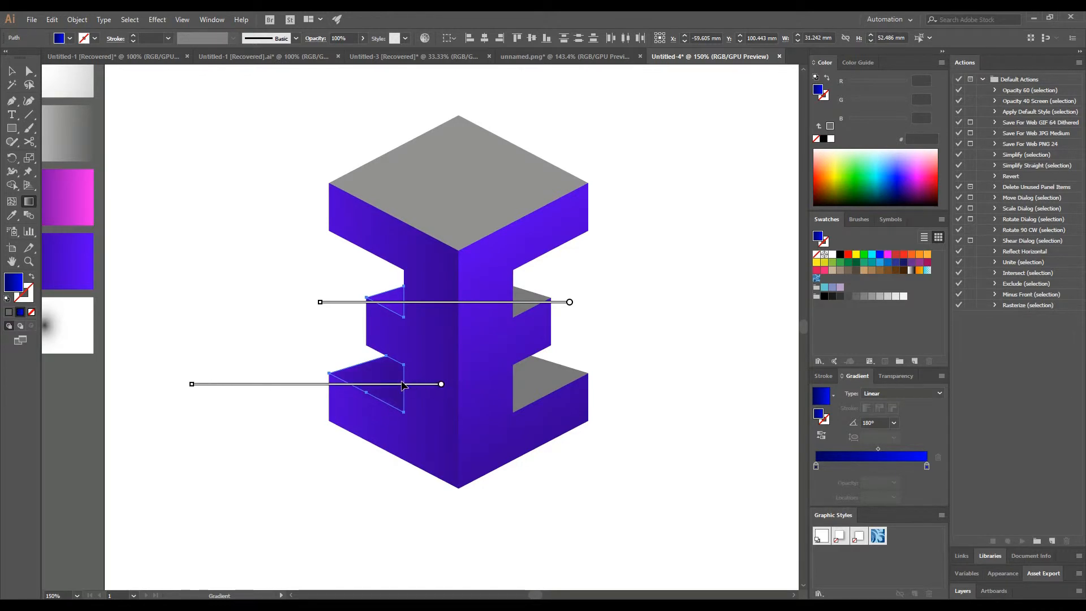
left_click_drag(509, 302, 404, 305)
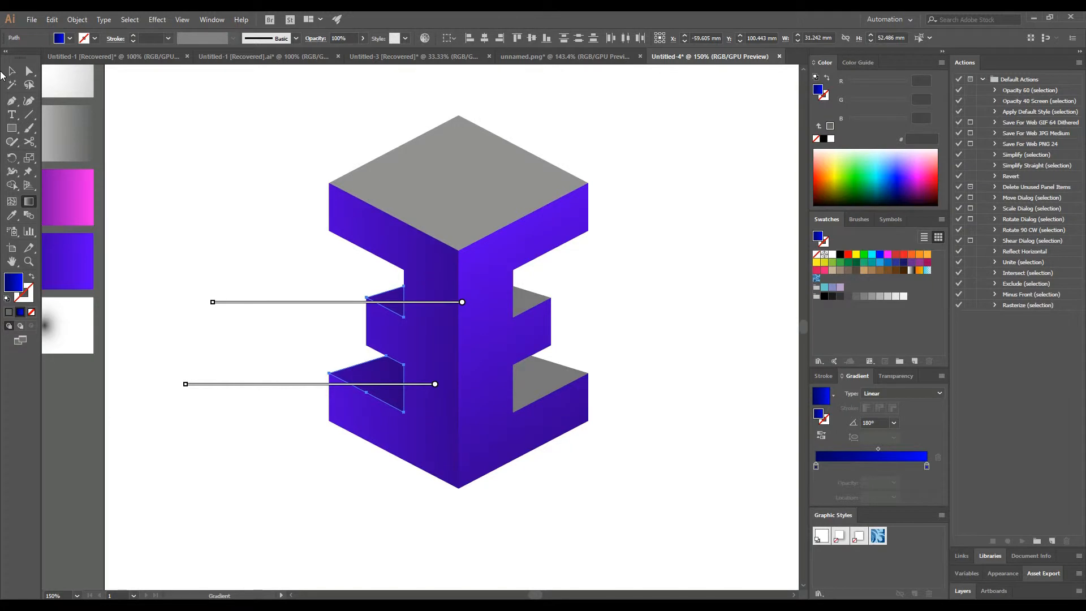
left_click(11, 72)
left_click(185, 202)
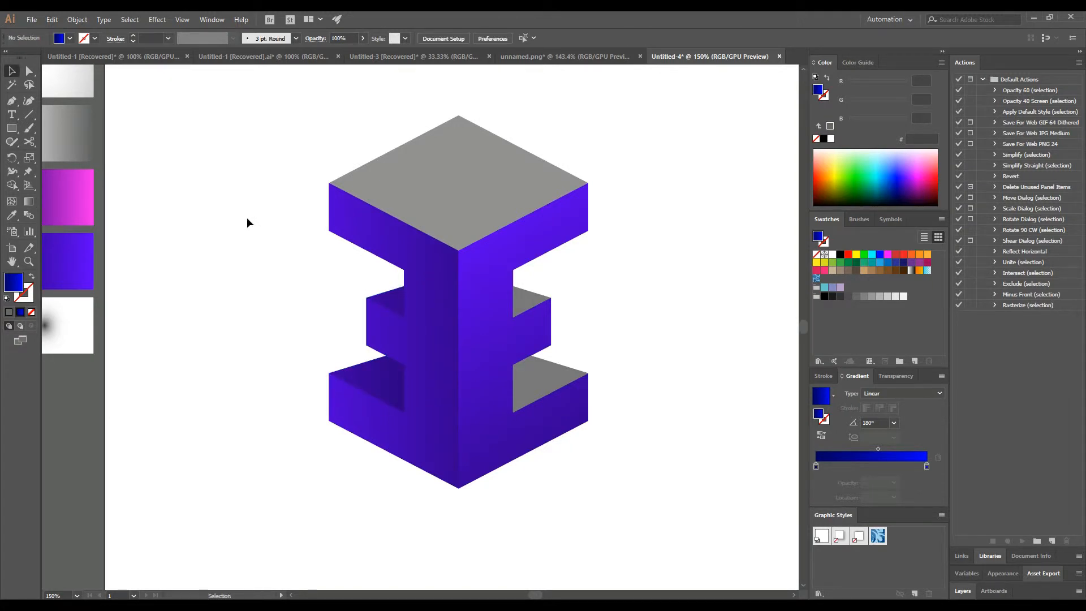
Step: Paste a copy of the left face in front of it and fill the copy with the sample rectangle's navy to magenta gradient
left_click(418, 335)
left_click(50, 20)
left_click(71, 74)
left_click(52, 20)
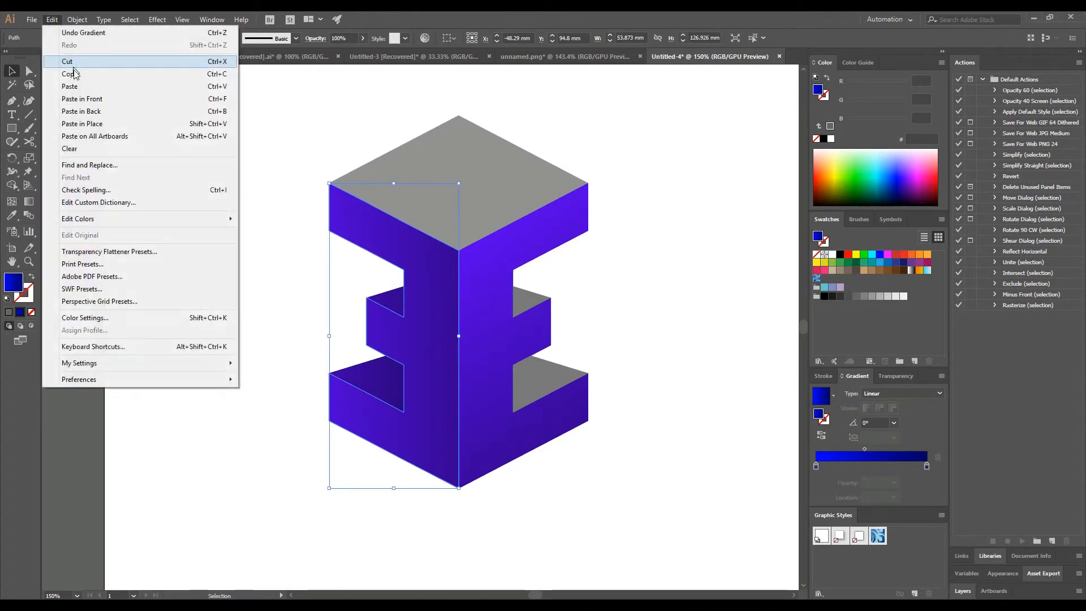
left_click(82, 98)
left_click(12, 215)
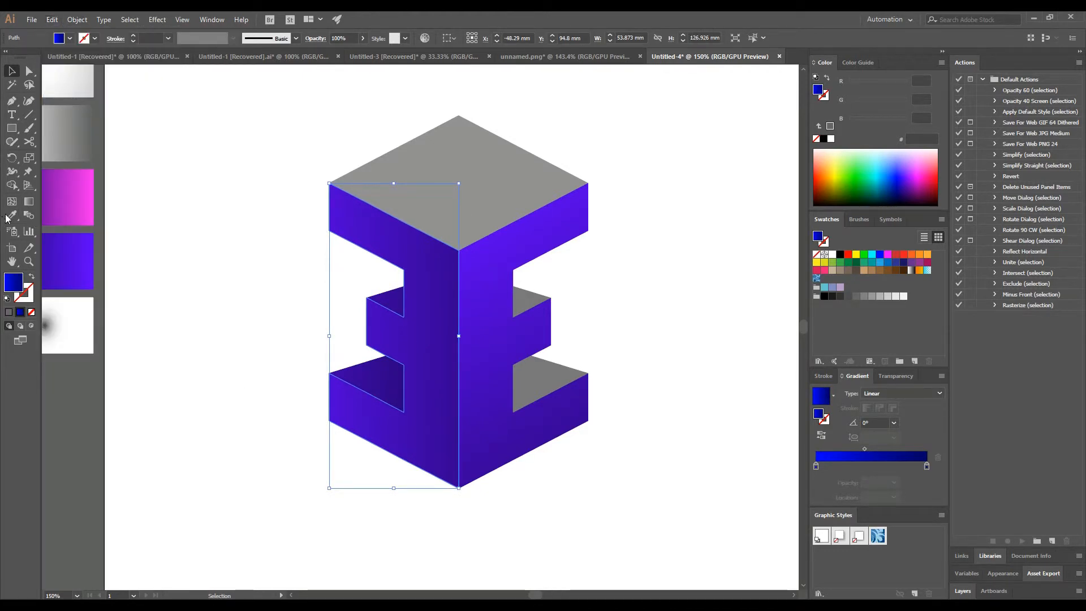
left_click(54, 198)
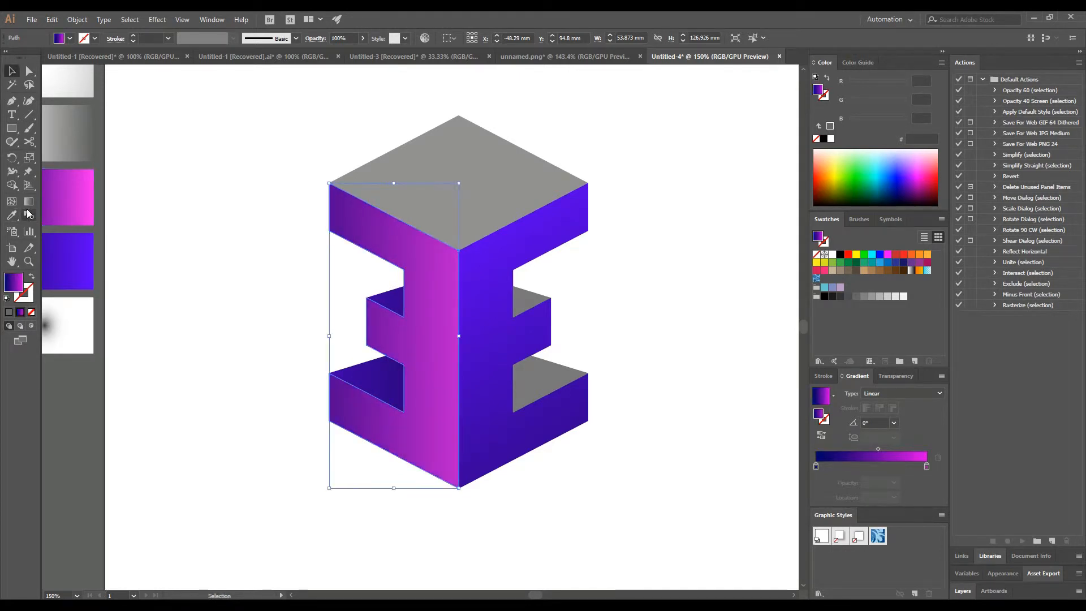
Step: Angle the left face copy's gradient diagonally downward at -69.3° and extend its magenta end far below the block
left_click(29, 201)
left_click_drag(307, 86, 461, 512)
scroll(478, 354, "down", 2)
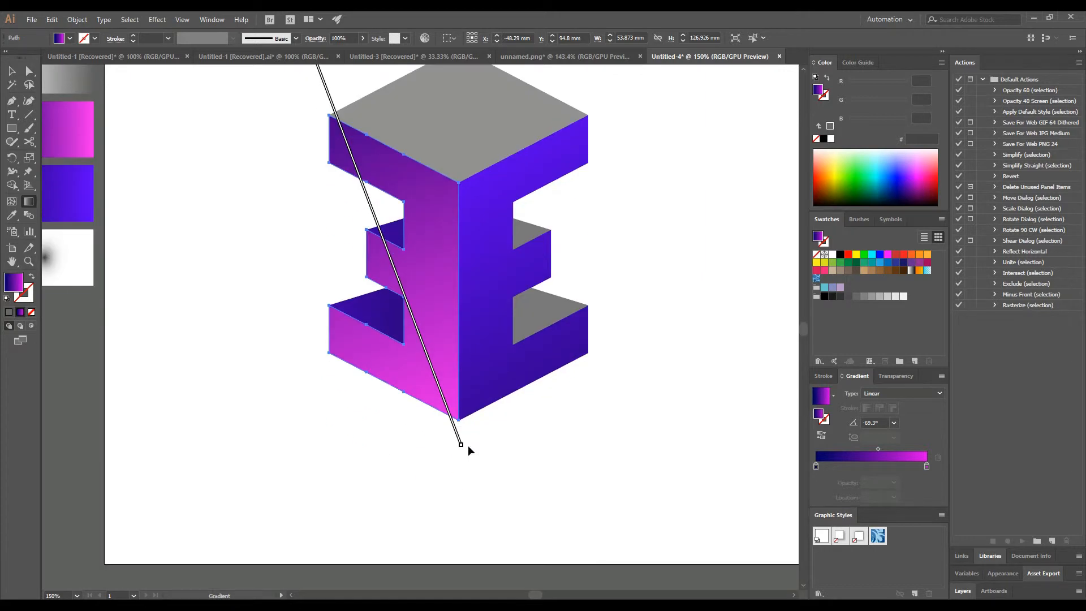
left_click_drag(459, 445, 503, 562)
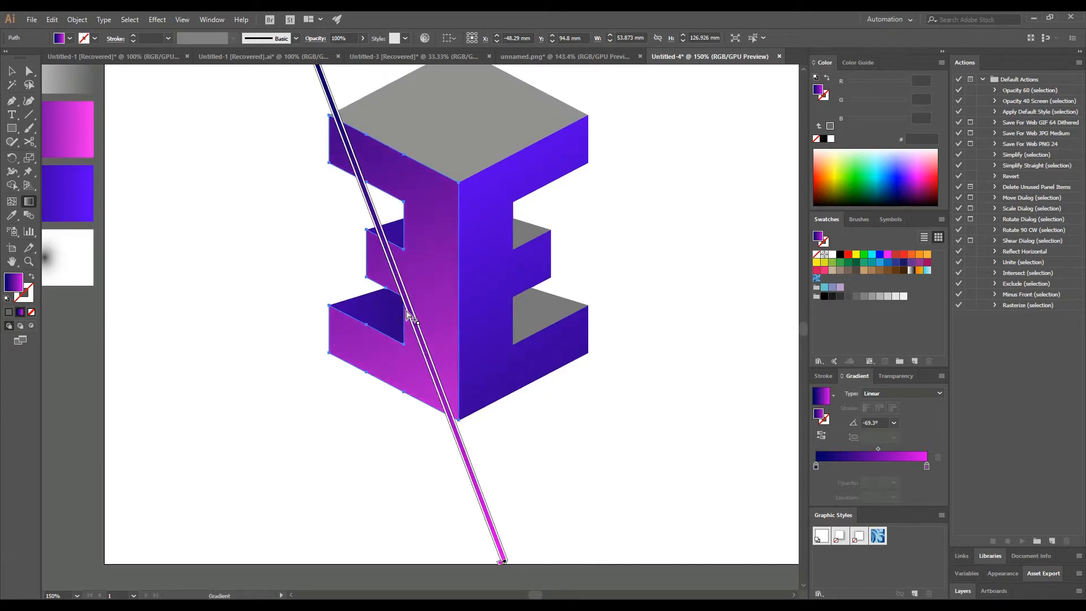
left_click_drag(409, 306, 444, 381)
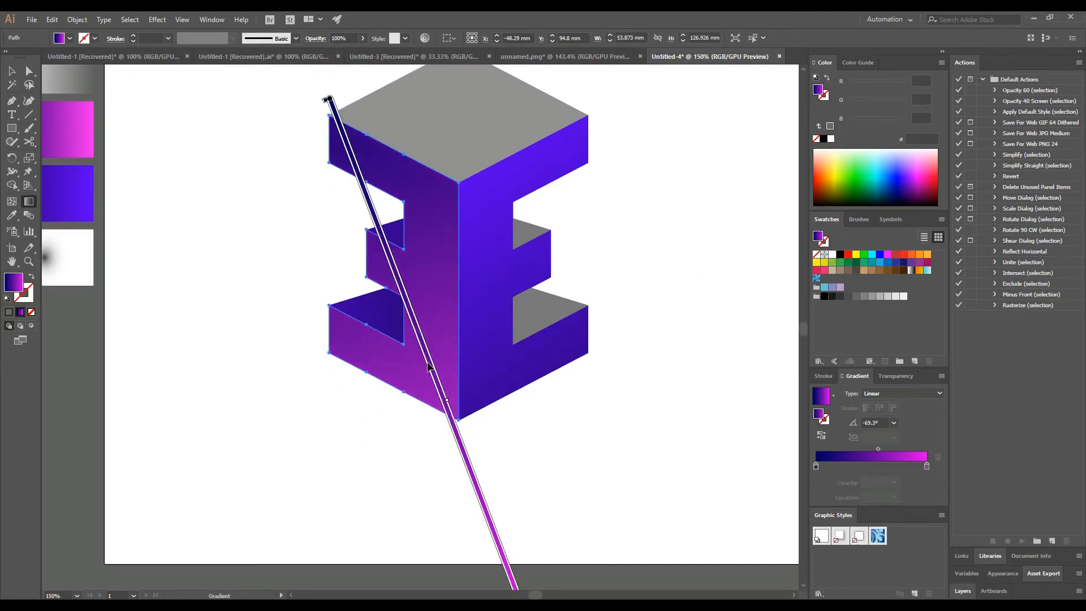
left_click(822, 437)
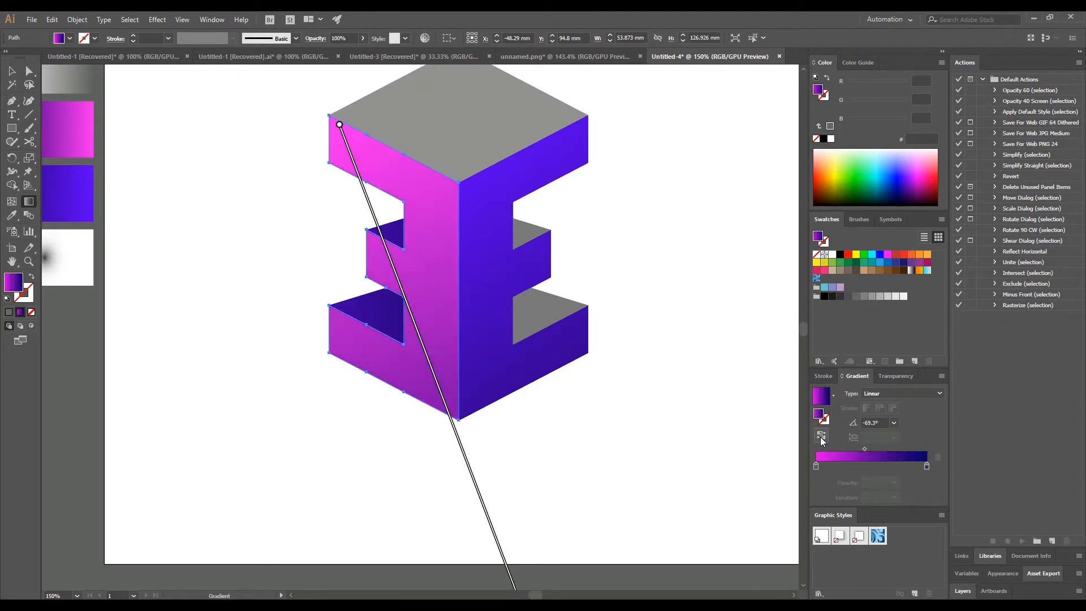
left_click(821, 436)
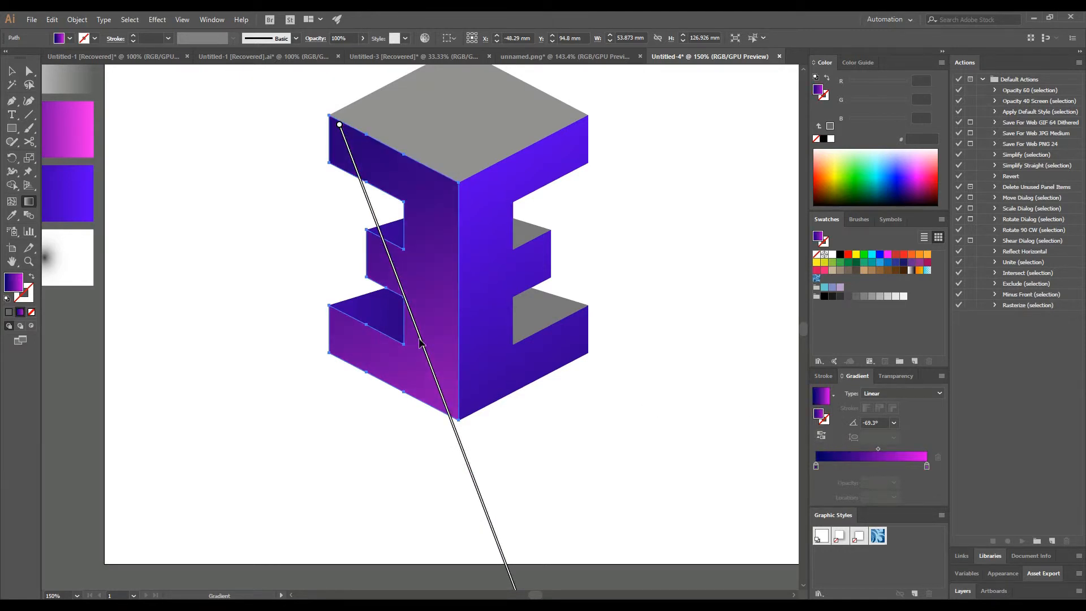
Step: Reflect a copy of the left face across the vertical axis and place the mirrored copy over the right face
left_click(11, 71)
left_click(246, 242)
scroll(240, 245, "up", 2)
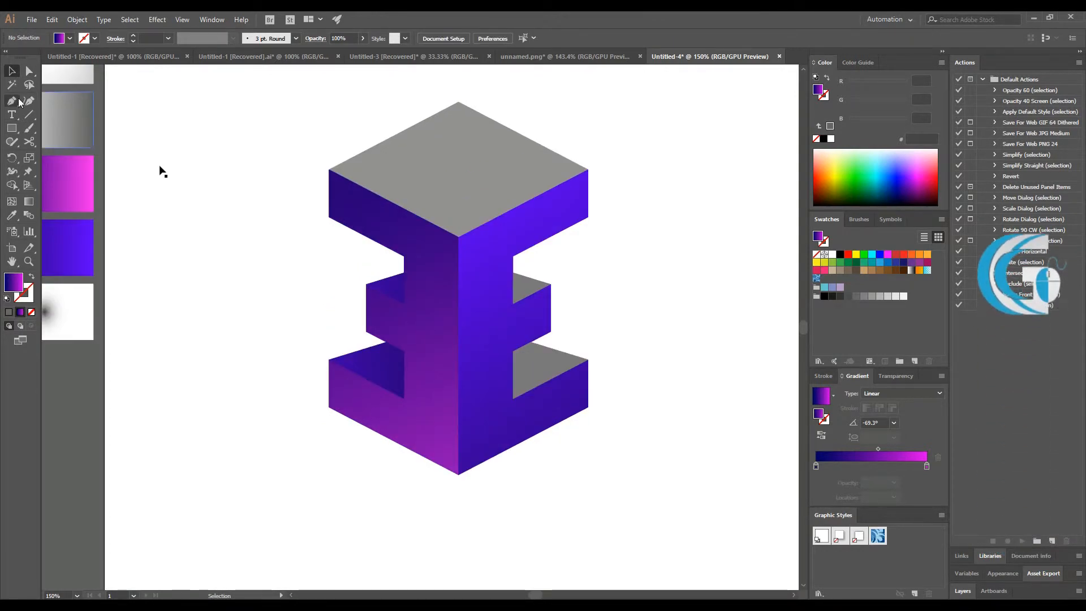
scroll(281, 254, "up", 1)
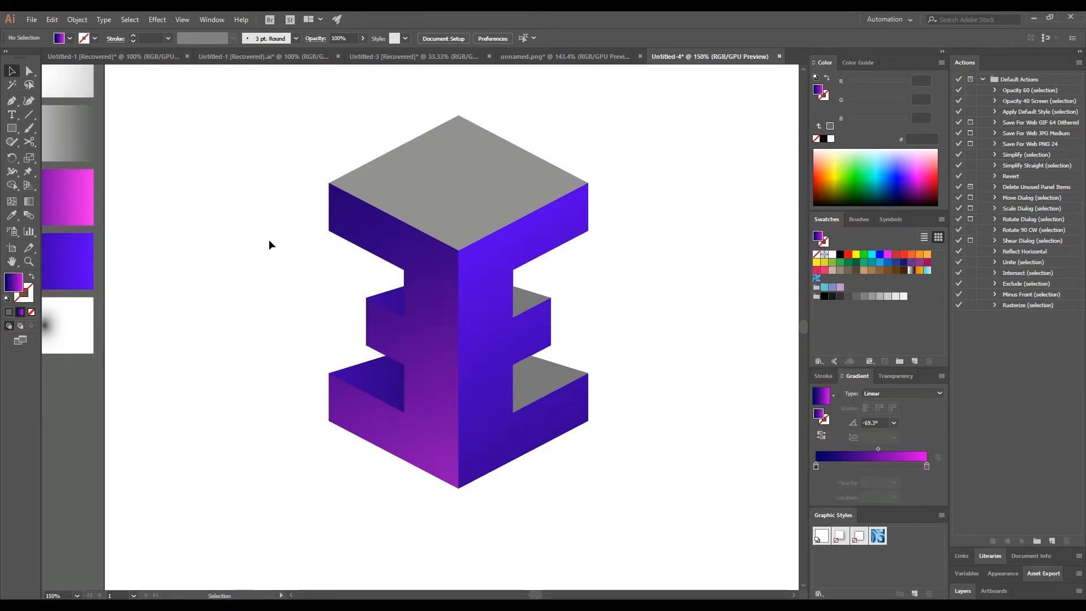
left_click(505, 355)
left_click(402, 344)
right_click(409, 343)
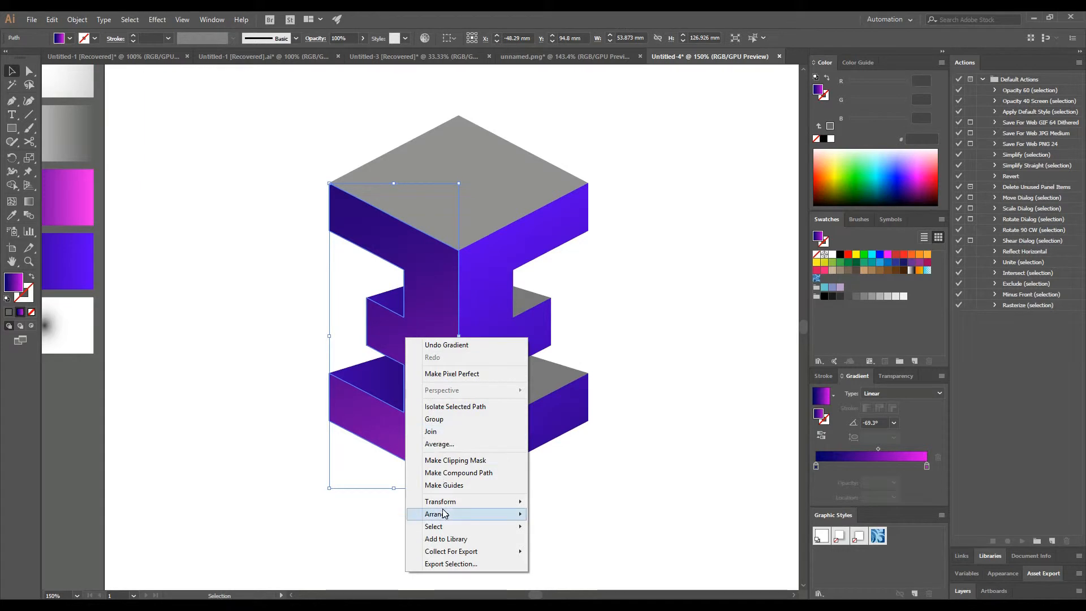
mouse_move(447, 501)
left_click(577, 542)
left_click(483, 380)
left_click_drag(382, 446, 504, 436)
Step: Bring the mirrored face copy to the front of the right face
right_click(508, 431)
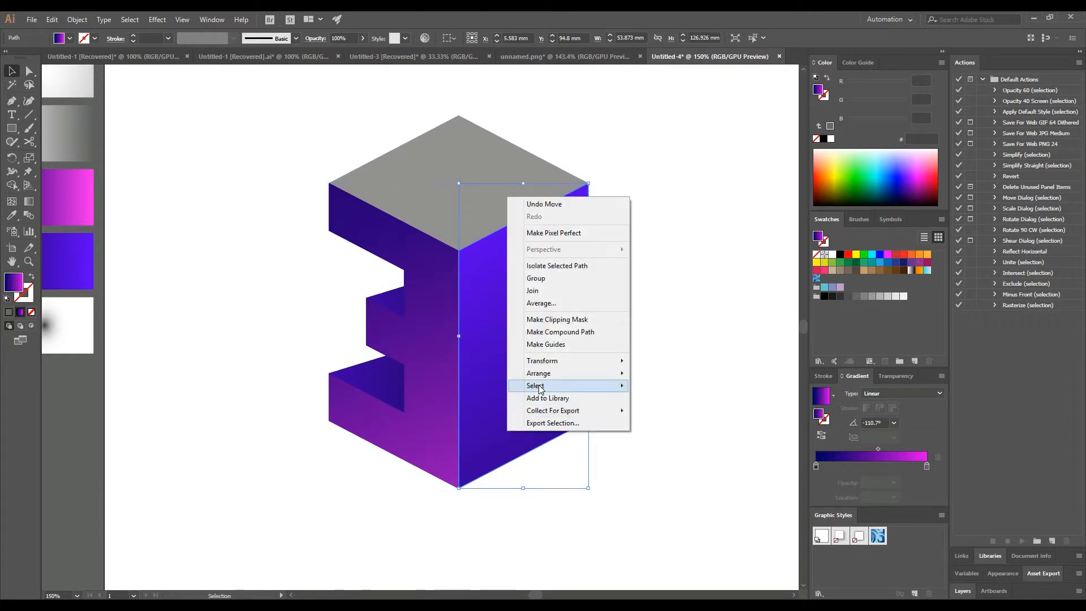
mouse_move(547, 387)
left_click(676, 372)
left_click(534, 450)
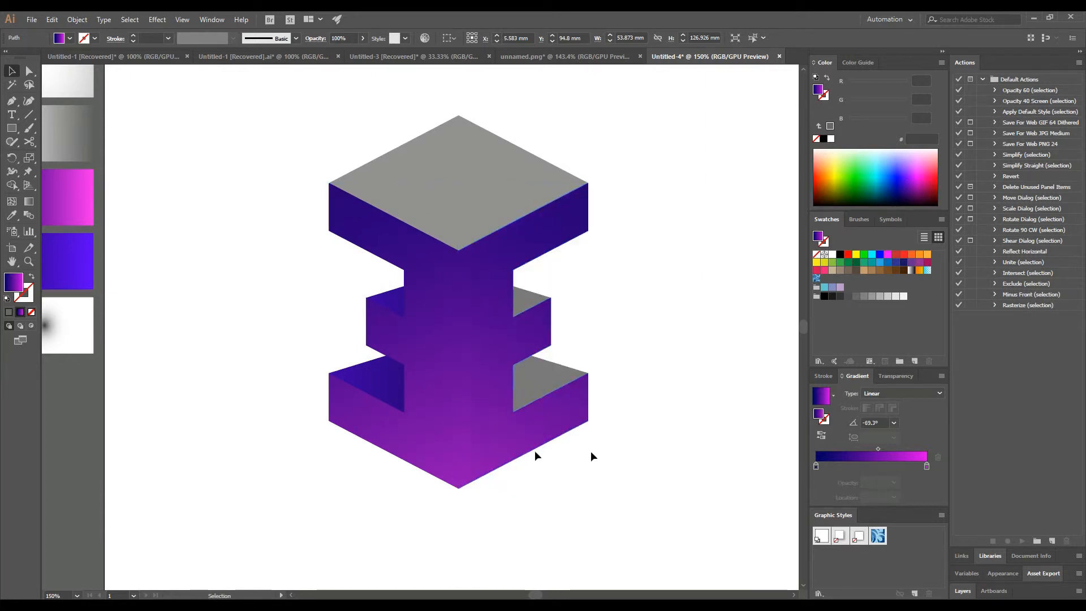
Step: Reverse the right face's gradient so its colours run from magenta to navy
left_click(516, 453)
left_click(820, 436)
left_click(651, 391)
Step: Redraw the right face's gradient diagonally at -54.4°, from above the block's top left to beyond its lower right corner
left_click(496, 337)
left_click(28, 202)
scroll(554, 338, "up", 2)
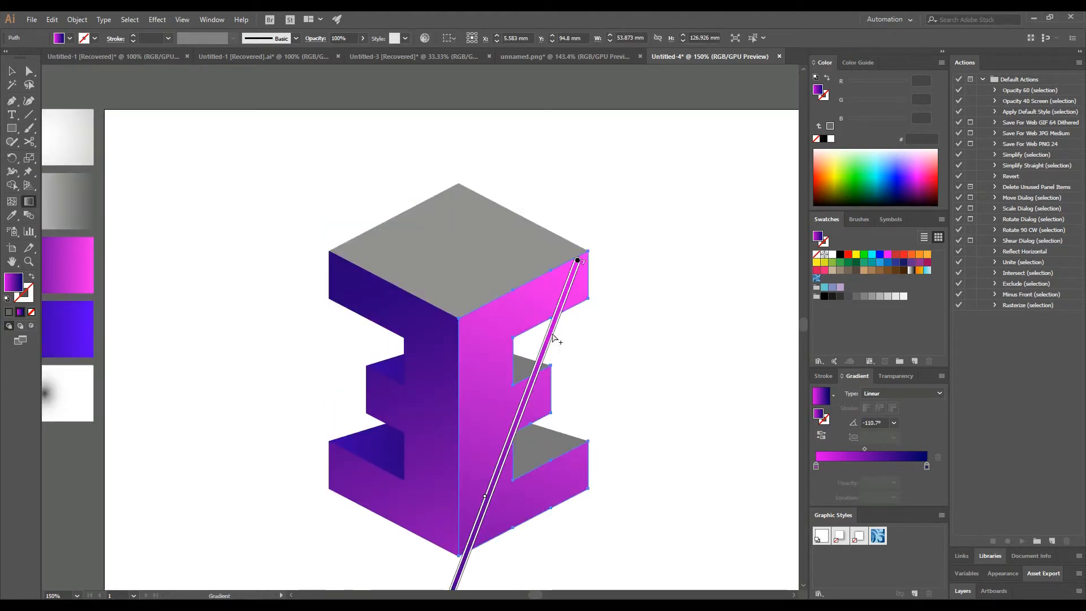
mouse_move(549, 336)
left_mouse_down()
mouse_move(575, 256)
mouse_move(565, 227)
left_mouse_up()
left_click_drag(288, 84, 643, 571)
scroll(544, 430, "down", 2)
mouse_move(526, 356)
left_mouse_down()
mouse_move(535, 366)
mouse_move(525, 356)
left_mouse_up()
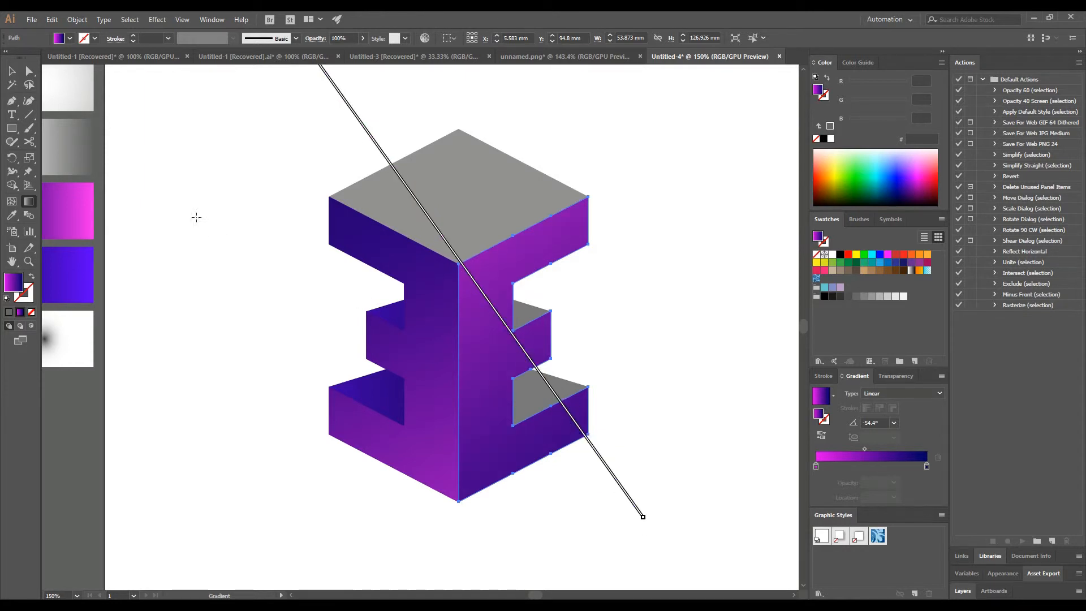
left_click(12, 72)
left_click(144, 155)
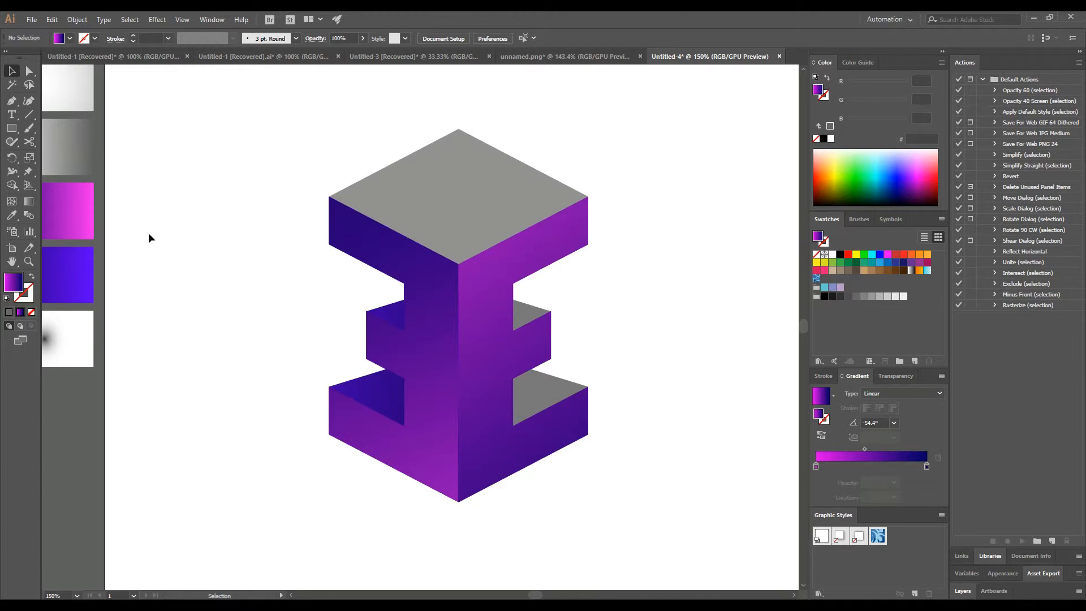
Step: Fill the two grey wedges on the right side with the blue gradient sampled from the lower left wedge
left_click(529, 330)
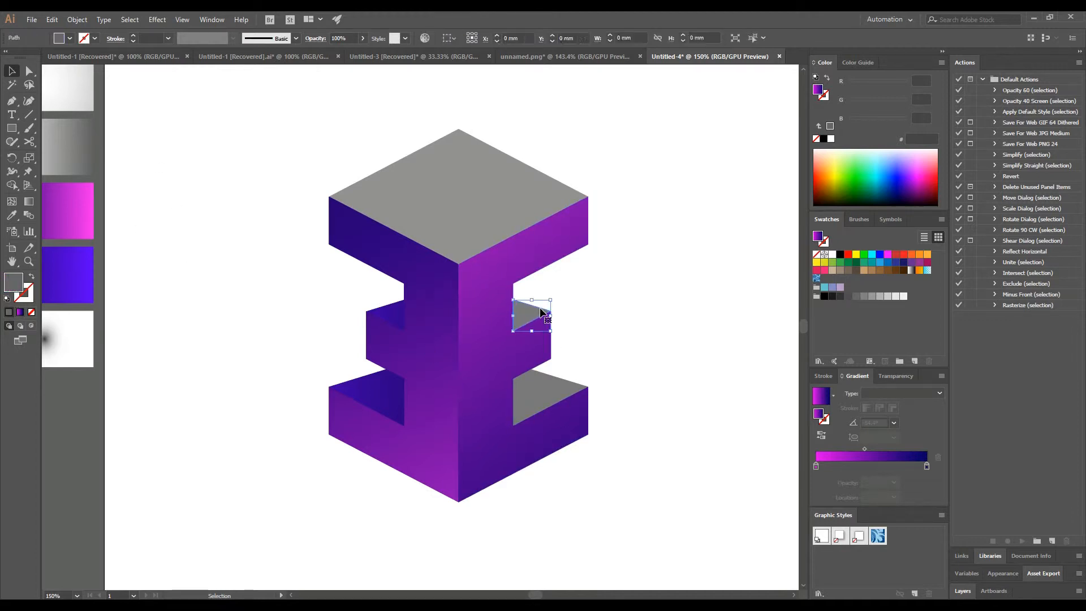
left_click(670, 385)
left_click(529, 314)
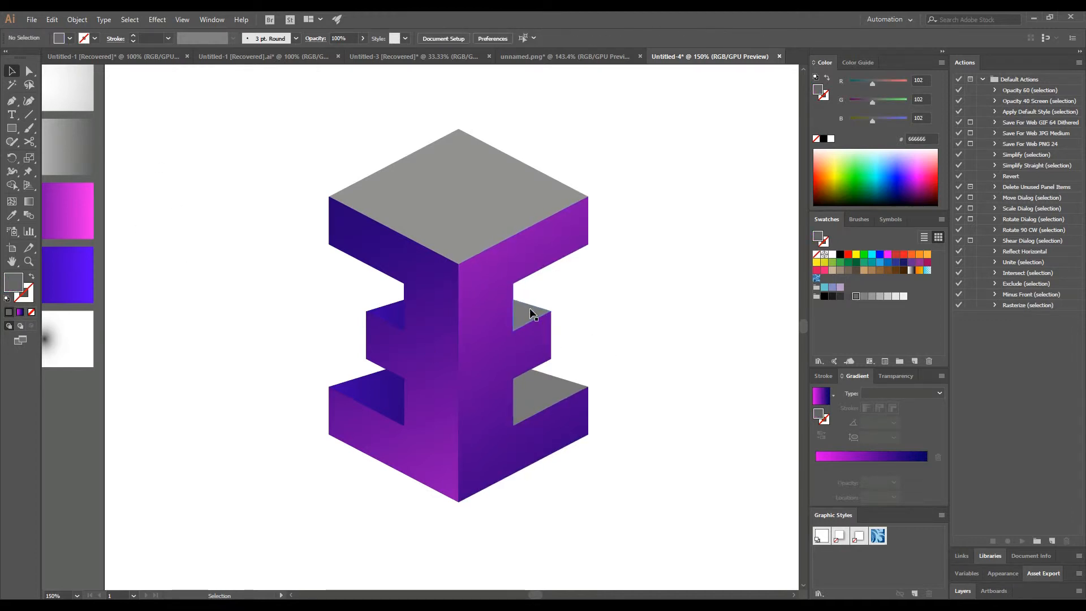
left_click(542, 393, "shift")
left_click(11, 215)
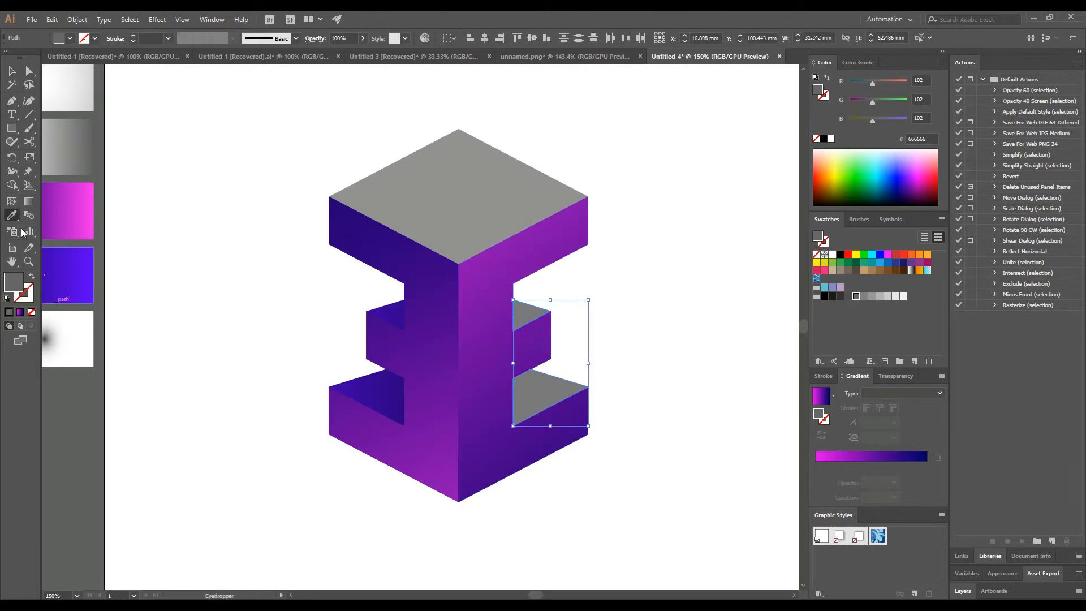
left_click(388, 395)
left_click(12, 71)
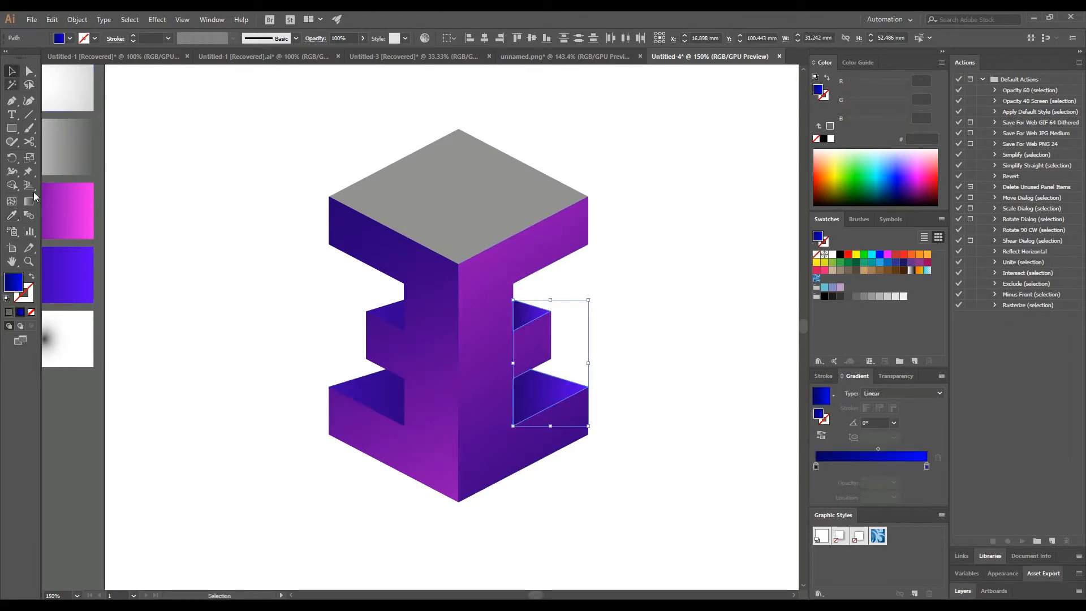
left_click(823, 435)
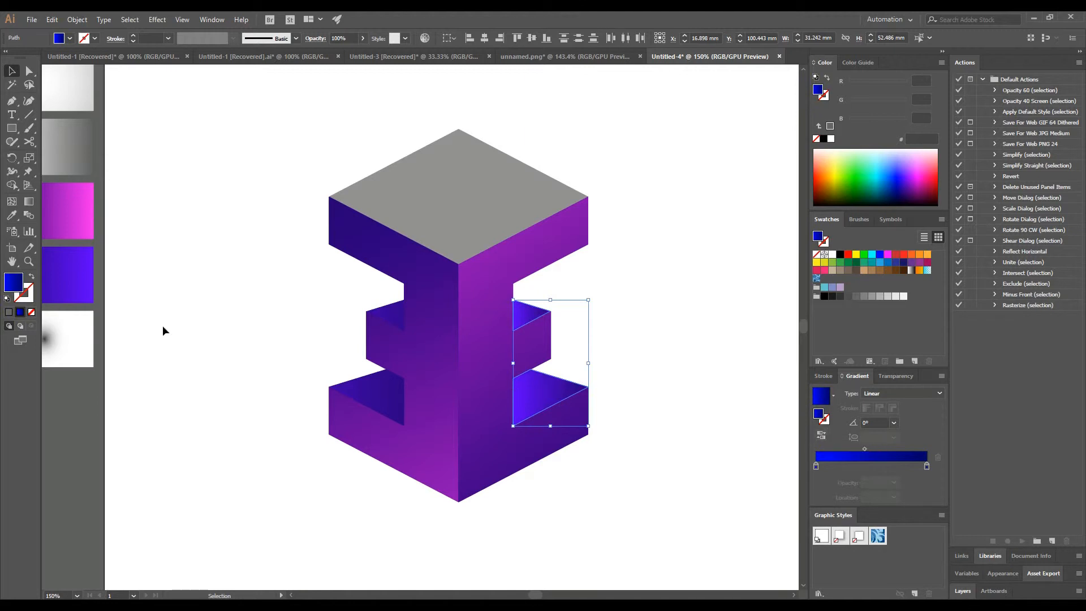
left_click(822, 439)
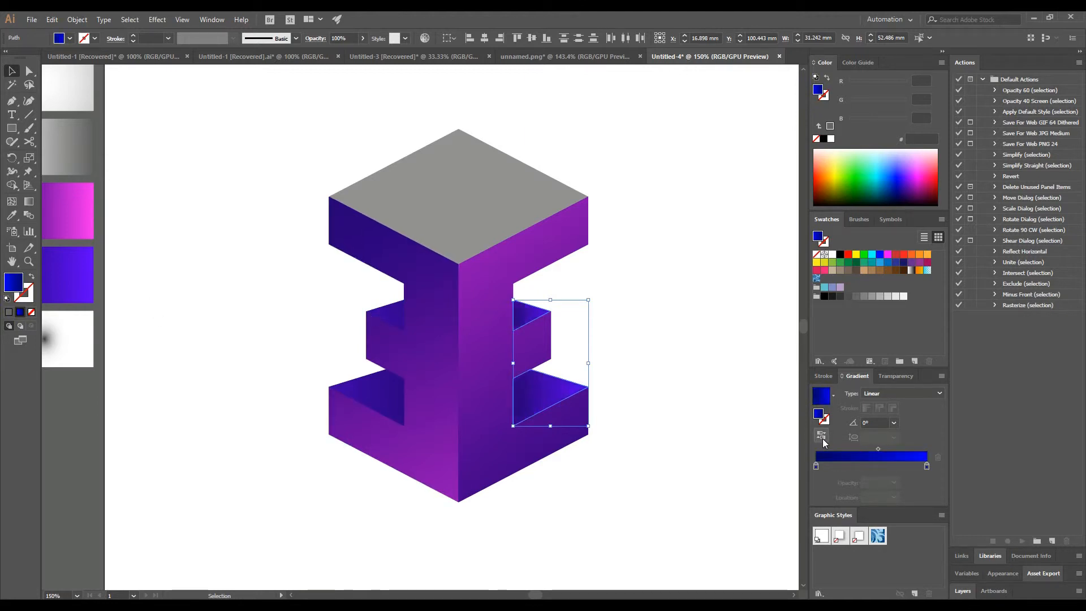
left_click(153, 125)
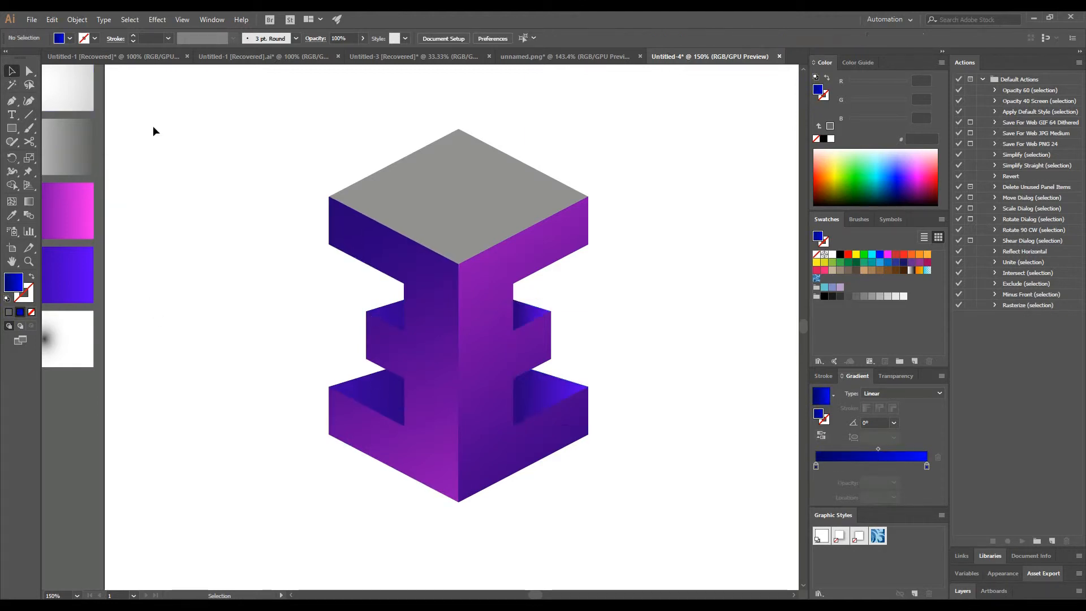
left_click(375, 383)
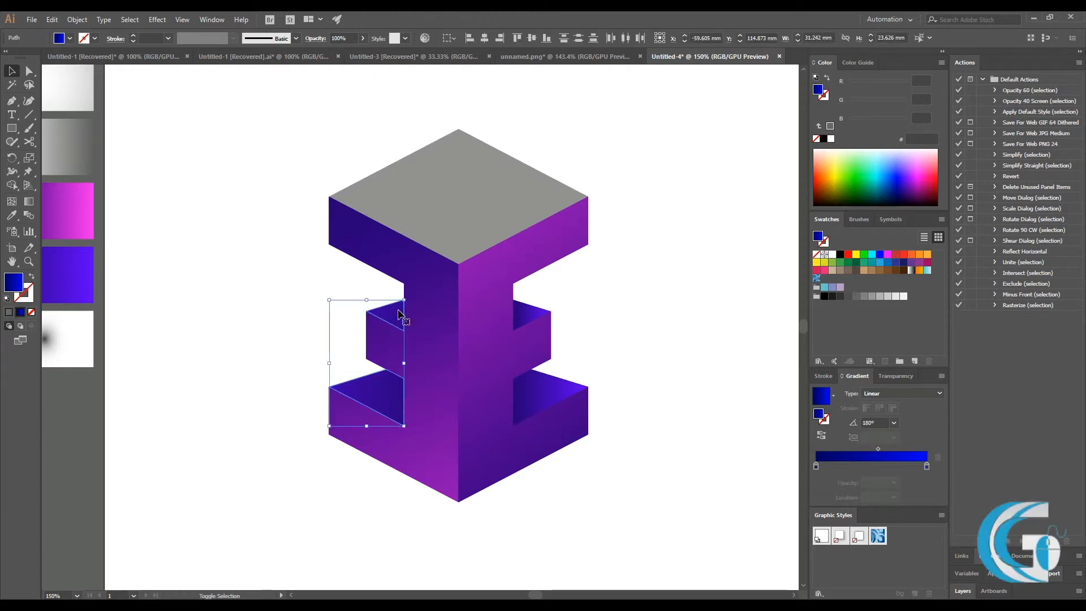
left_click(525, 321)
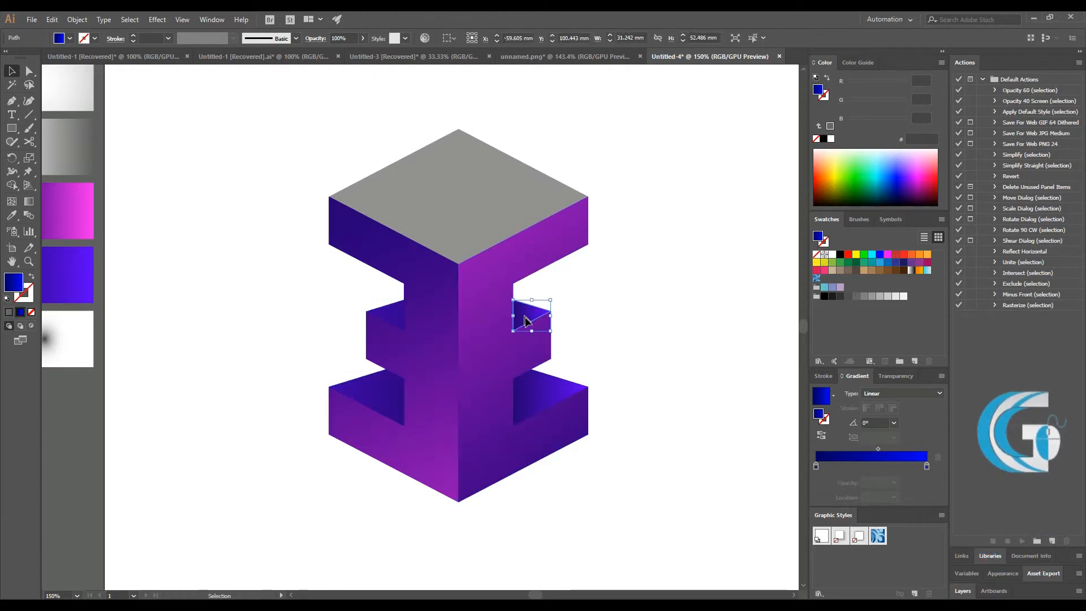
left_click(535, 386, "shift")
left_click(575, 356)
Step: Paste a copy of the left face in front of it and fill the copy with the sampled white-to-transparent gradient
left_click(444, 338)
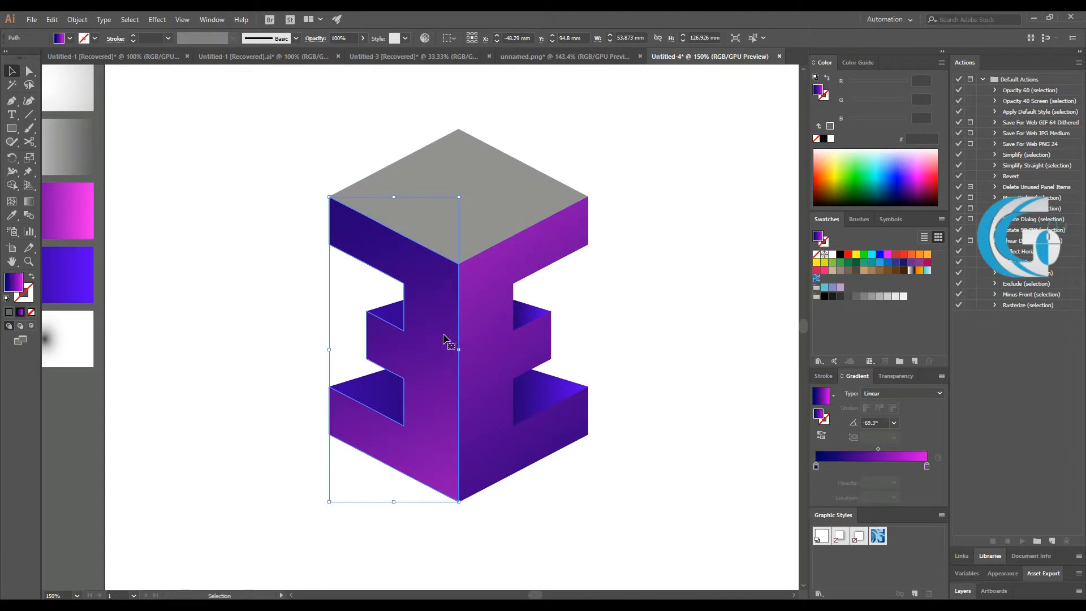
left_click(52, 19)
left_click(85, 76)
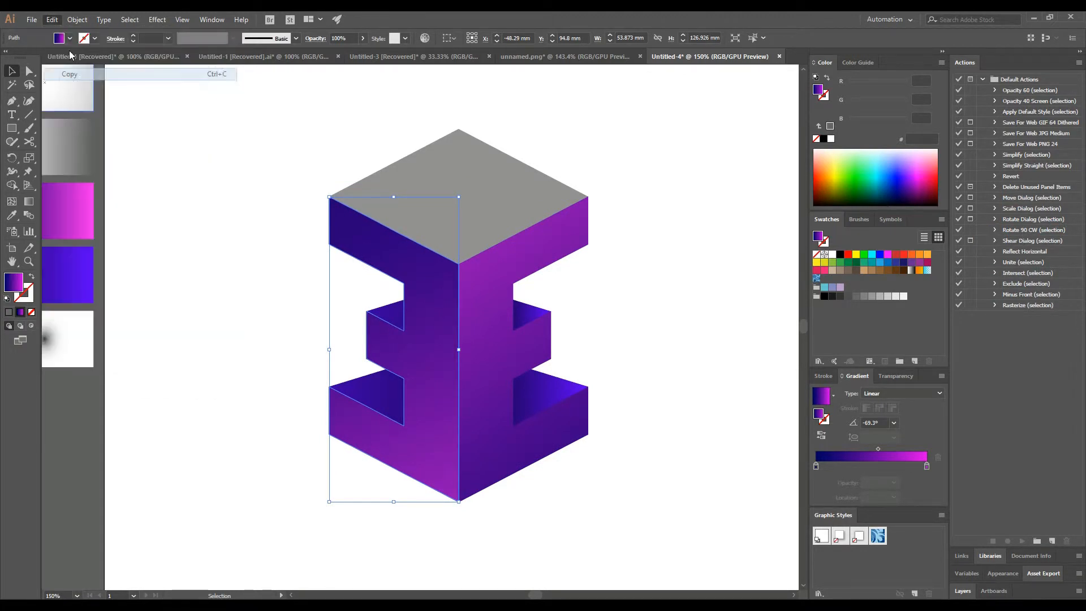
left_click(52, 19)
left_click(89, 100)
key("i")
left_click(77, 145)
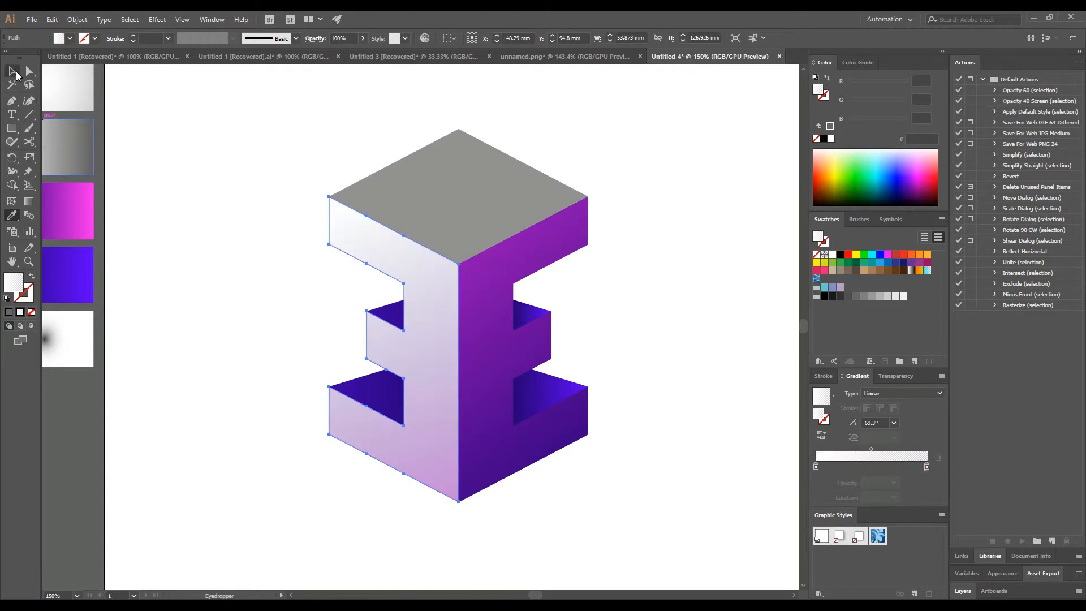
Step: Angle the left overlay's white gradient at -64.8°, fading from above the block to transparent near the middle of the face
left_click(29, 202)
mouse_move(274, 96)
left_mouse_down()
mouse_move(466, 505)
mouse_move(411, 392)
left_mouse_up()
left_click_drag(372, 295, 345, 253)
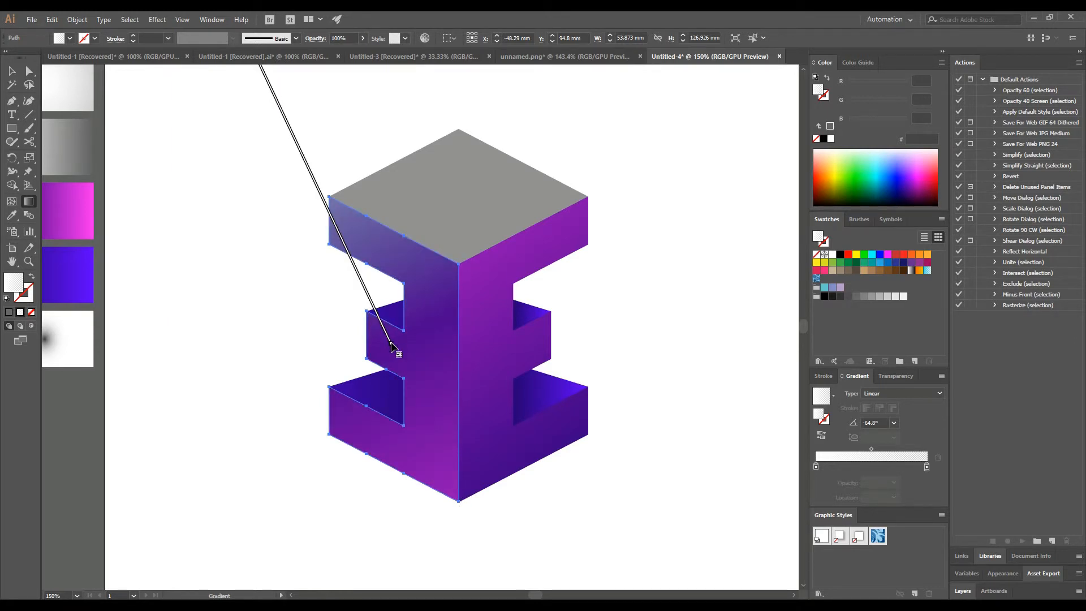
key("v")
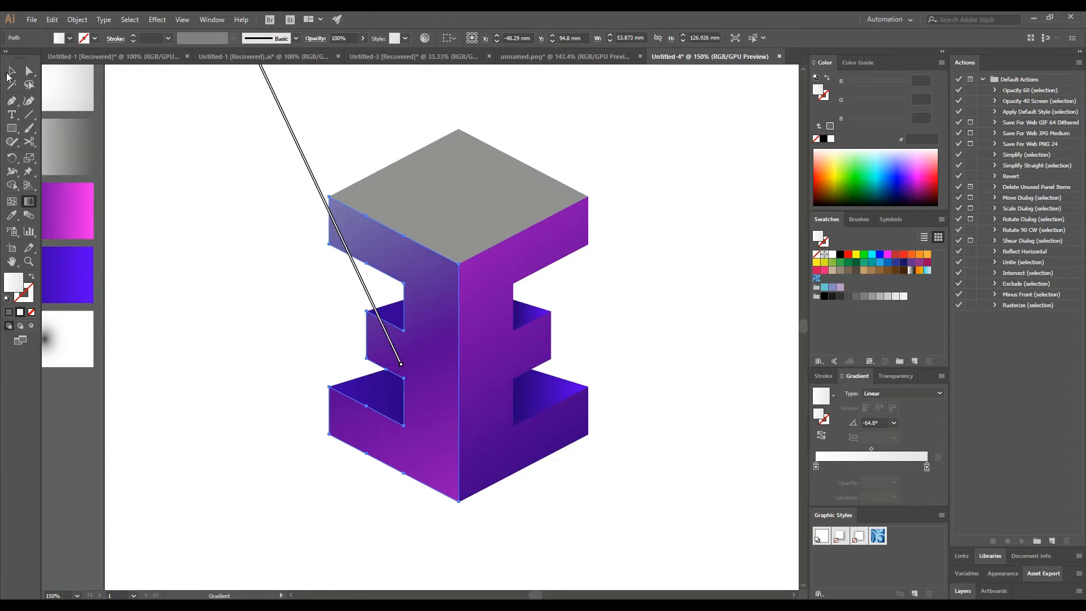
left_click(199, 215)
Step: Reflect a copy of the left white overlay across the vertical axis and place it over the right face
right_click(429, 355)
mouse_move(509, 518)
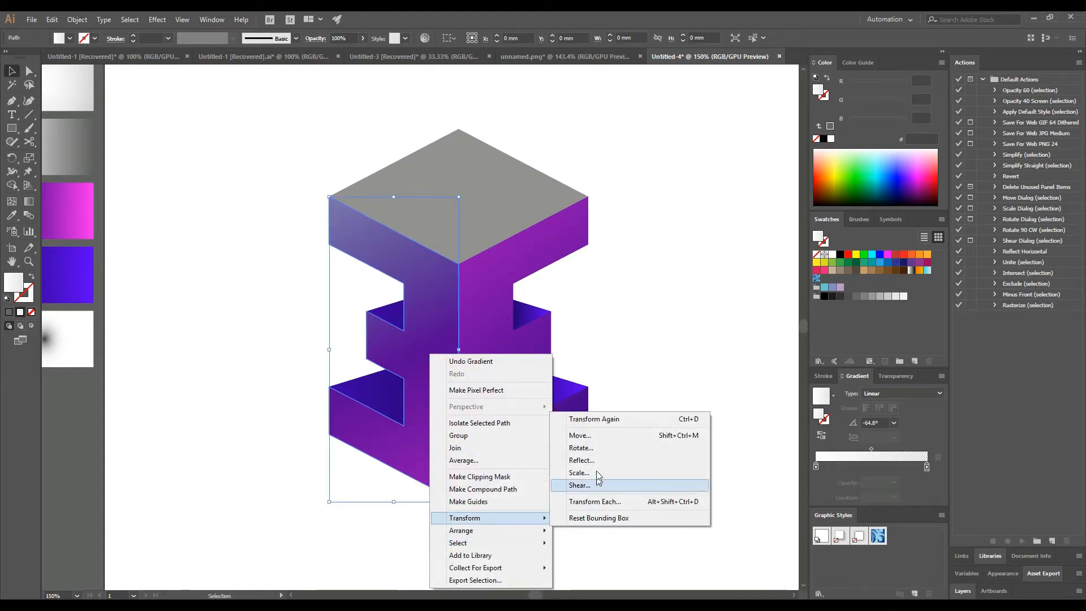
left_click(596, 463)
left_click(498, 385)
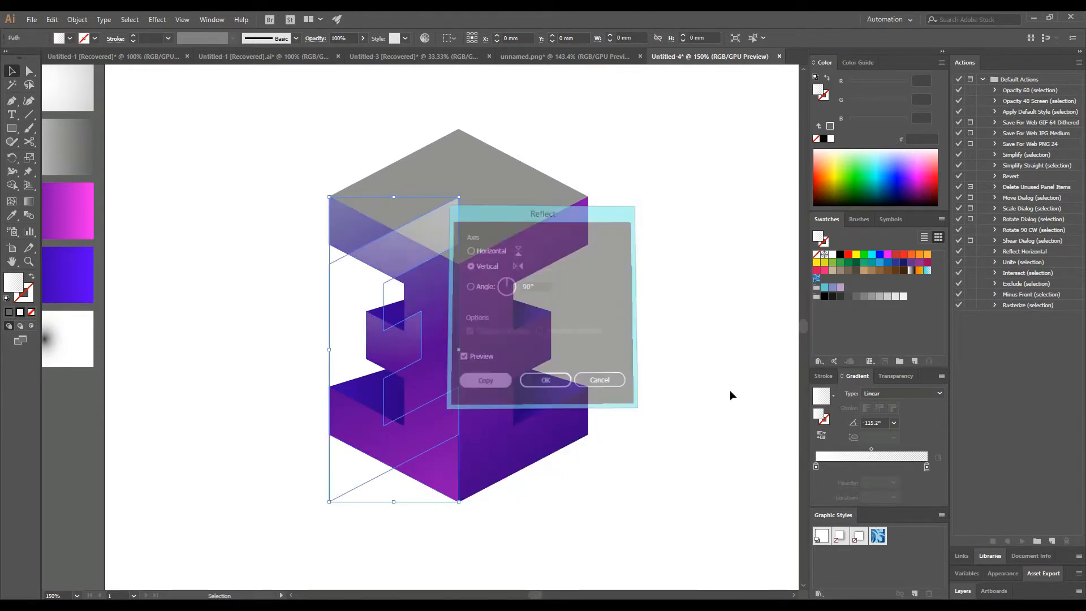
left_click_drag(403, 459, 521, 451)
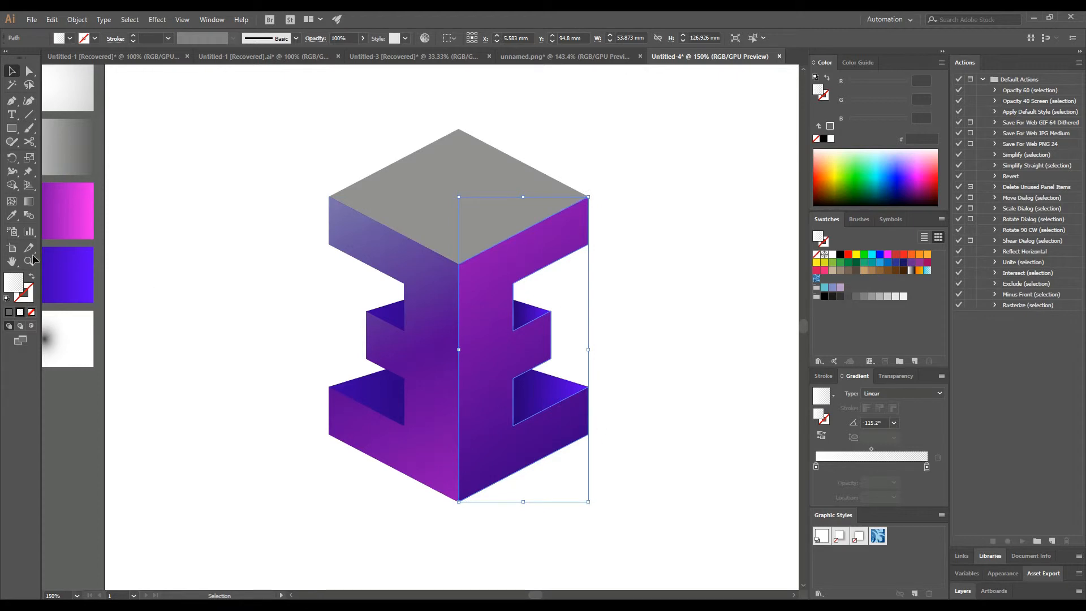
Step: Redraw the right overlay's gradient straight down at -90° across the block's height and add a colour stop near its upper end
left_click(25, 201)
mouse_move(391, 134)
left_mouse_down()
mouse_move(548, 514)
mouse_move(579, 492)
left_mouse_up()
mouse_move(522, 468)
left_mouse_down()
mouse_move(528, 528)
mouse_move(523, 521)
left_mouse_up()
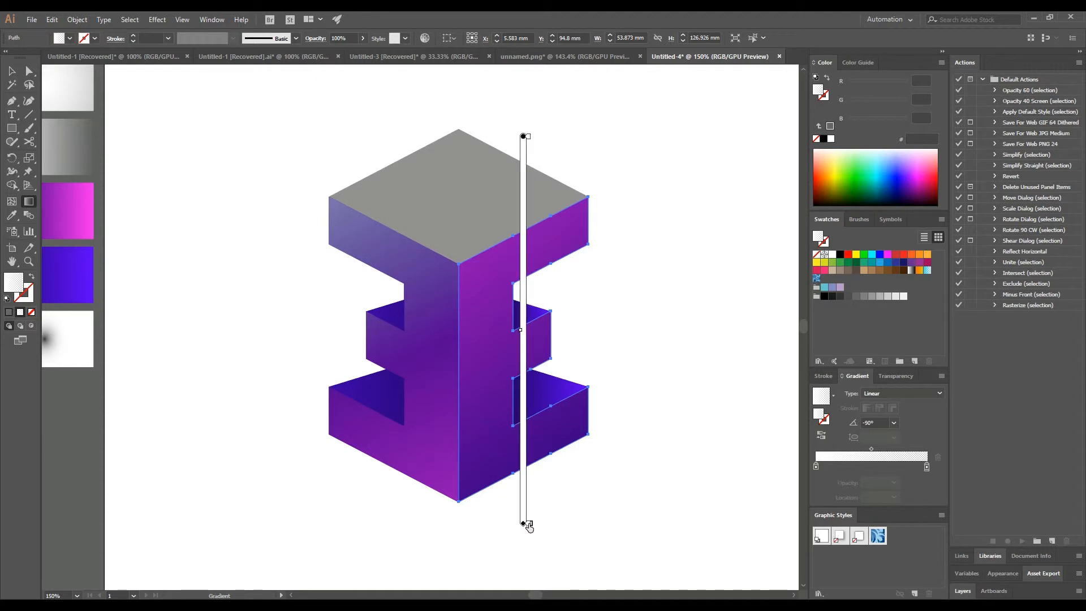
left_click(526, 141)
left_click(526, 158)
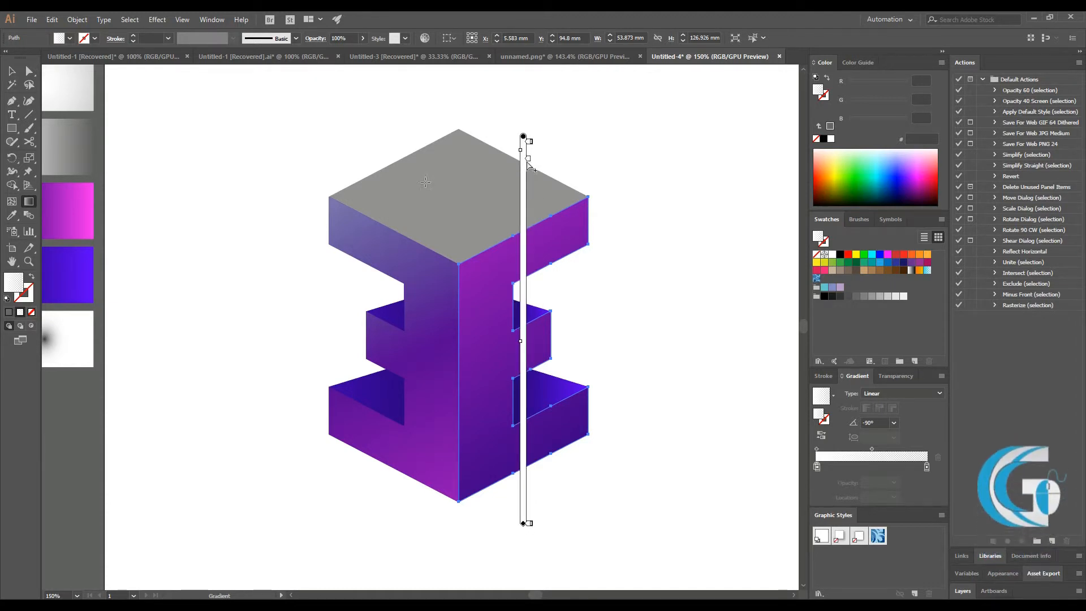
Step: Bring the right white overlay to the front
left_click(12, 72)
right_click(507, 352)
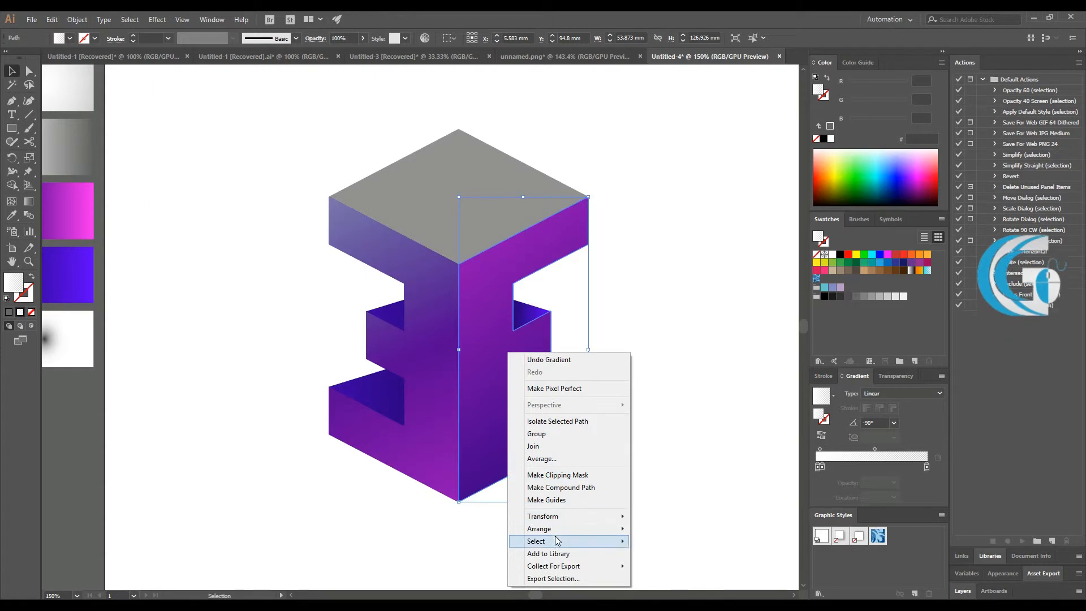
mouse_move(566, 528)
left_click(679, 530)
left_click(674, 449)
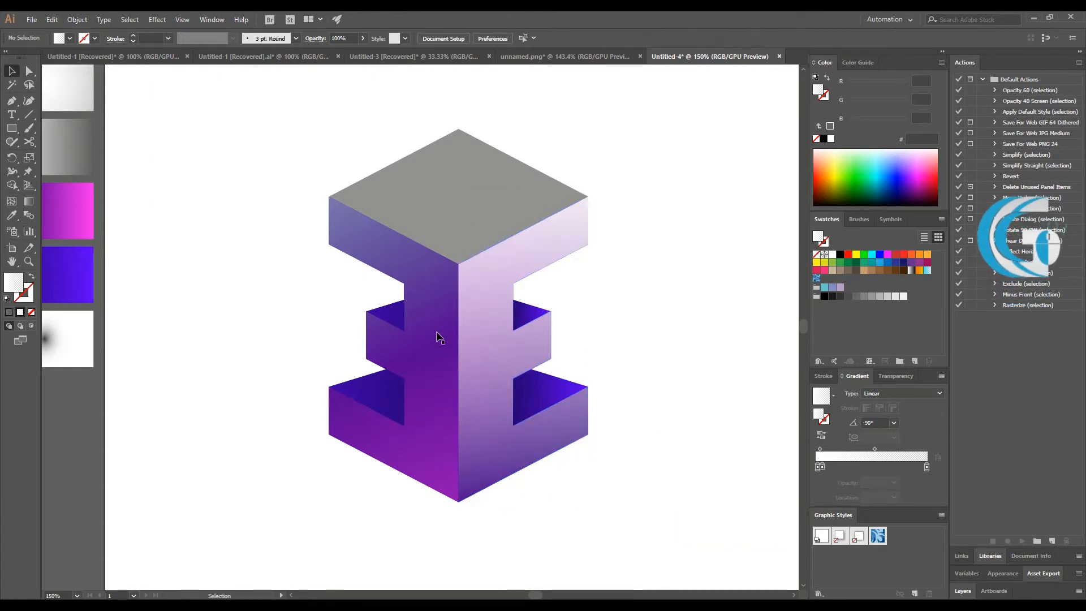
Step: Move the right overlay's gradient midpoint upward to confine the white highlight to the upper part of the face
left_click(512, 334)
key("g")
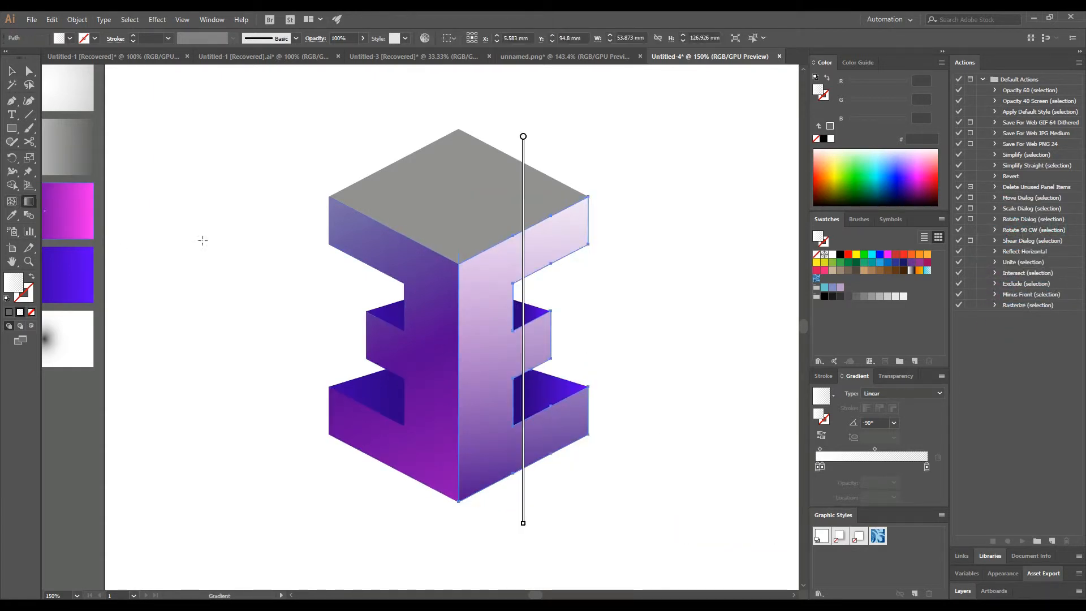
mouse_move(522, 346)
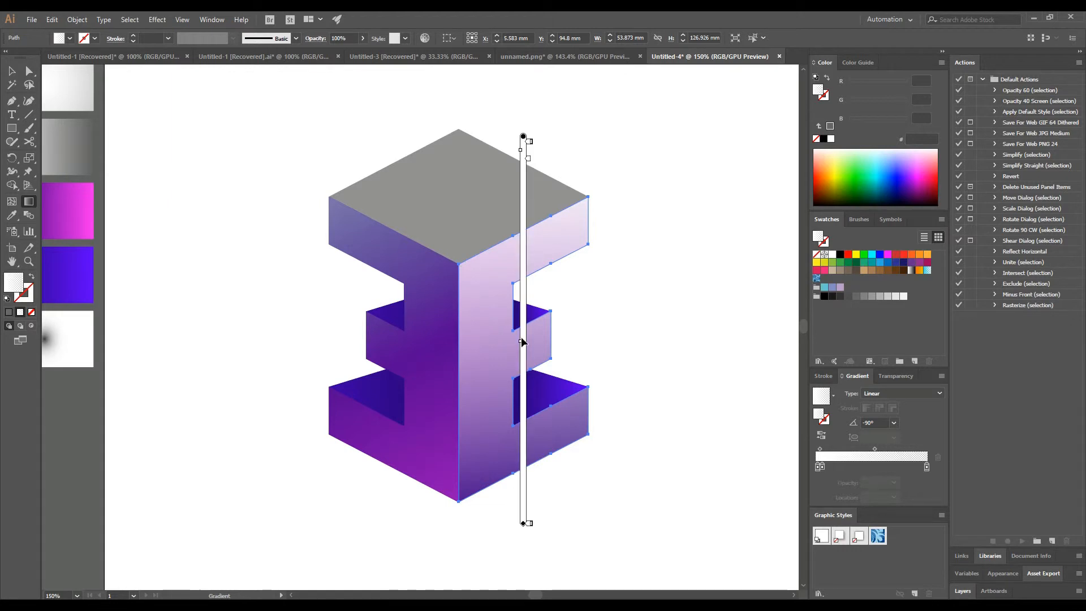
left_click_drag(517, 263, 519, 184)
left_click(9, 75)
left_click(202, 166)
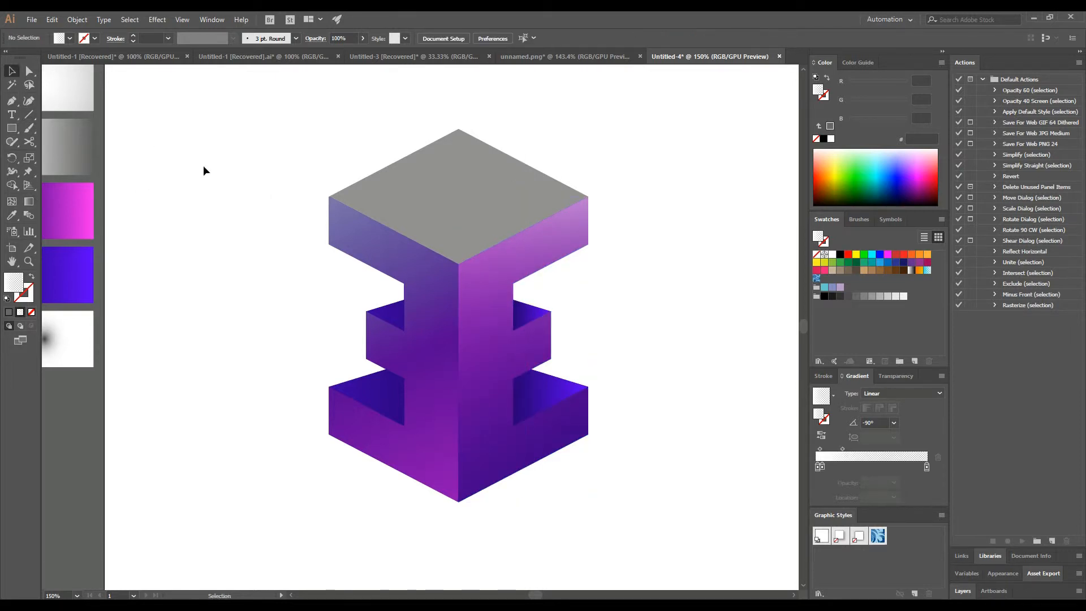
Step: Fill the grey diamond top face with the blue gradient of the sample rectangle
left_click(416, 173)
left_click(11, 215)
left_click(68, 265)
left_click(11, 71)
Step: Run the top face's gradient vertically at -90° and reverse its colours so the bright blue lies at the back corner
left_click(29, 201)
left_click_drag(456, 96, 462, 288)
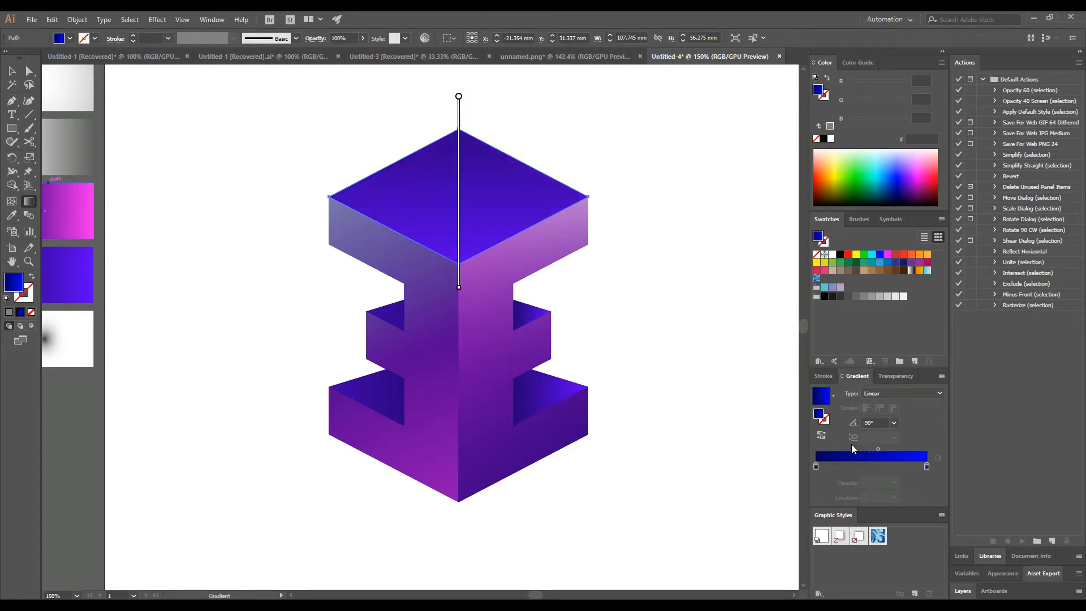
left_click(822, 439)
left_click(14, 80)
left_click(14, 80)
left_click(207, 94)
Step: Copy the blue diamond top face and paste the duplicate directly in front of it
left_click(509, 223)
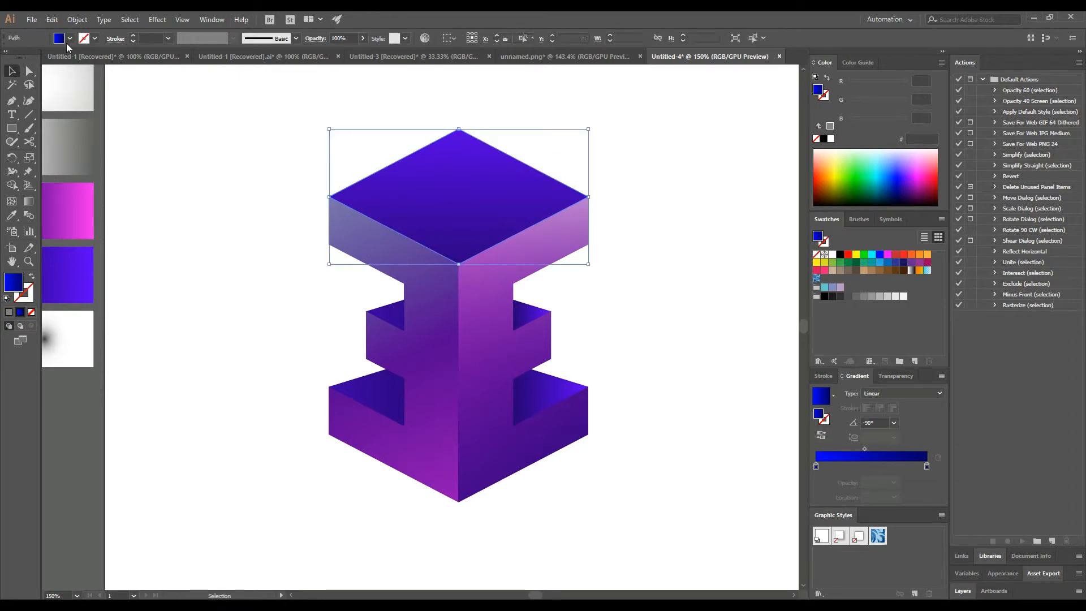
left_click(77, 19)
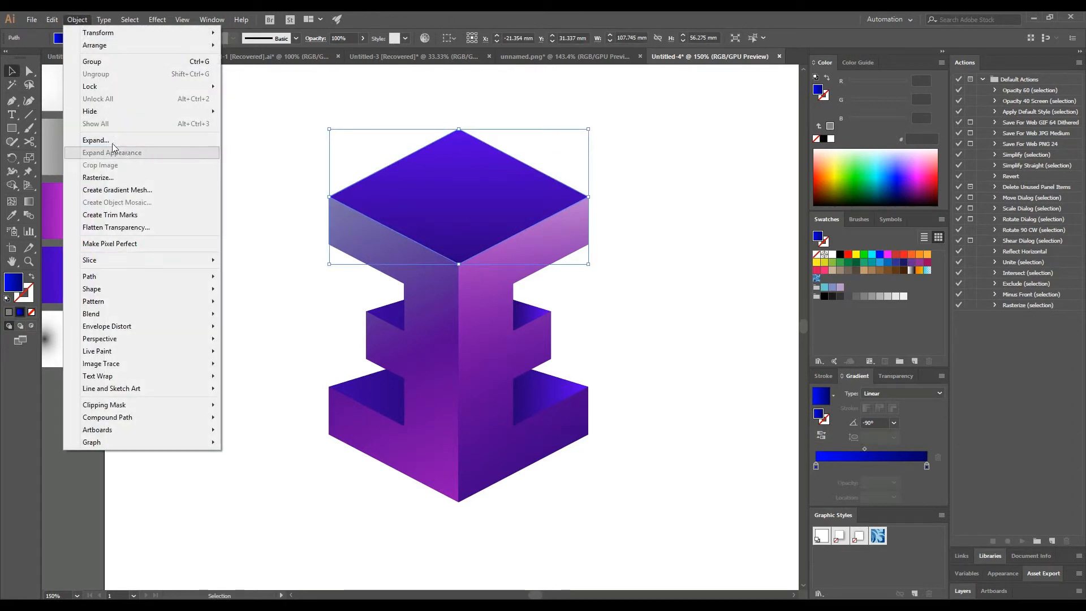
mouse_move(52, 19)
left_click(74, 75)
left_click(52, 19)
left_click(96, 101)
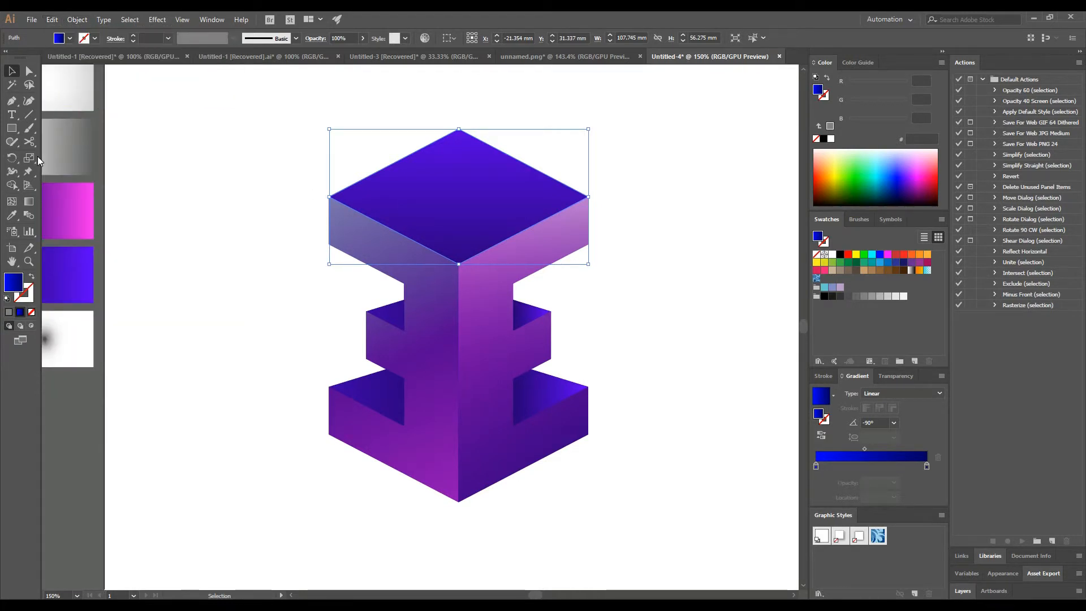
Step: Fill the pasted top face with the sample rectangle's blue-to-magenta gradient and stretch it downward well past the front corner to soften the magenta
left_click(11, 217)
left_click(70, 207)
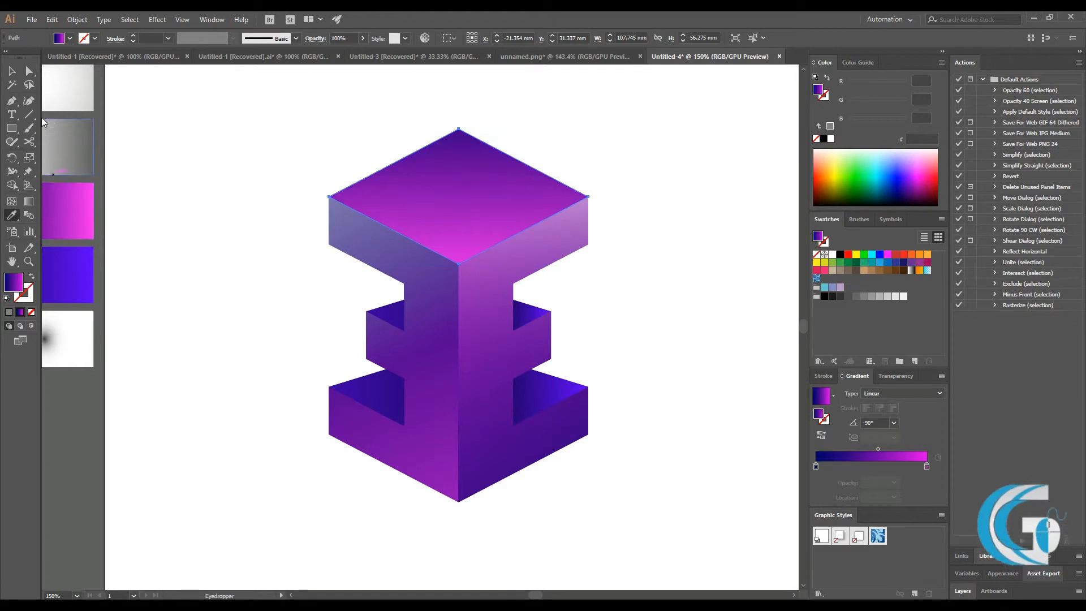
left_click(29, 202)
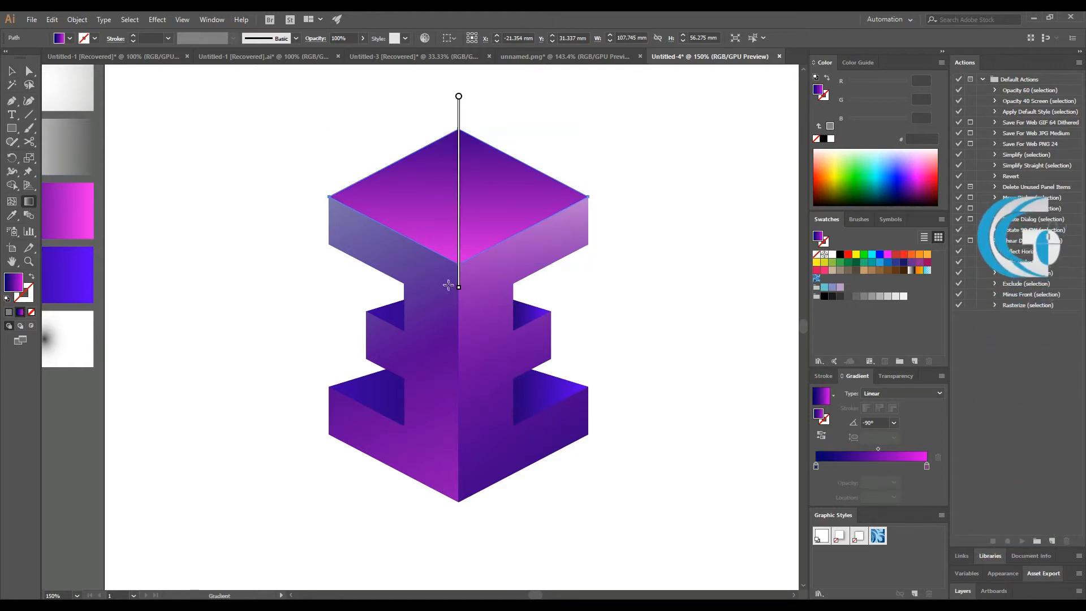
left_click_drag(460, 321, 461, 361)
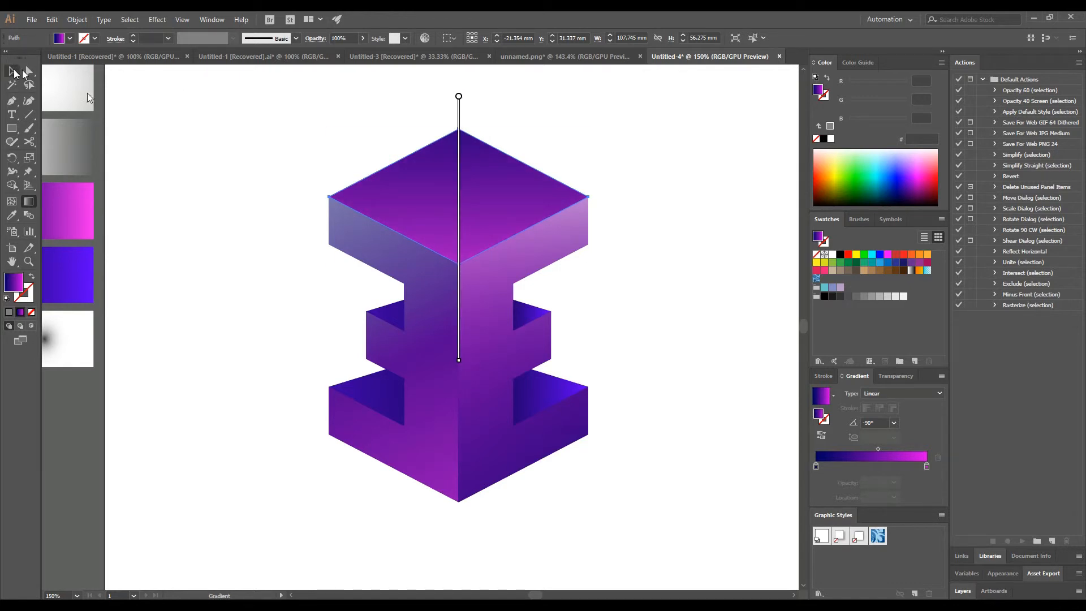
left_click(13, 72)
left_click(194, 121)
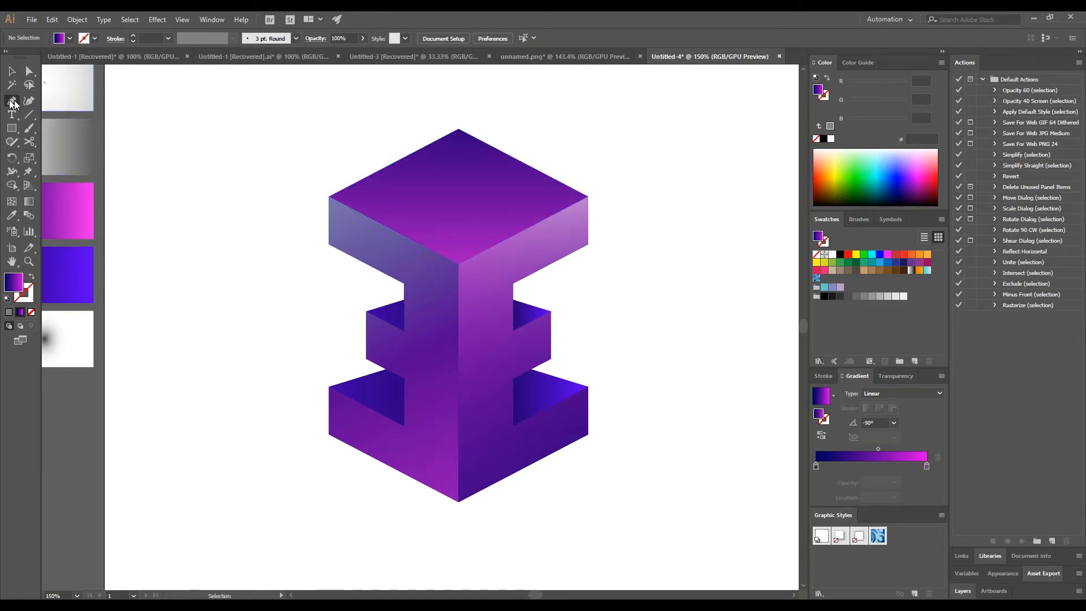
Step: Draw an unfilled white 4 pt line with the Pen tool along the left face's top edge and down the block's front vertical edge
left_click(96, 37)
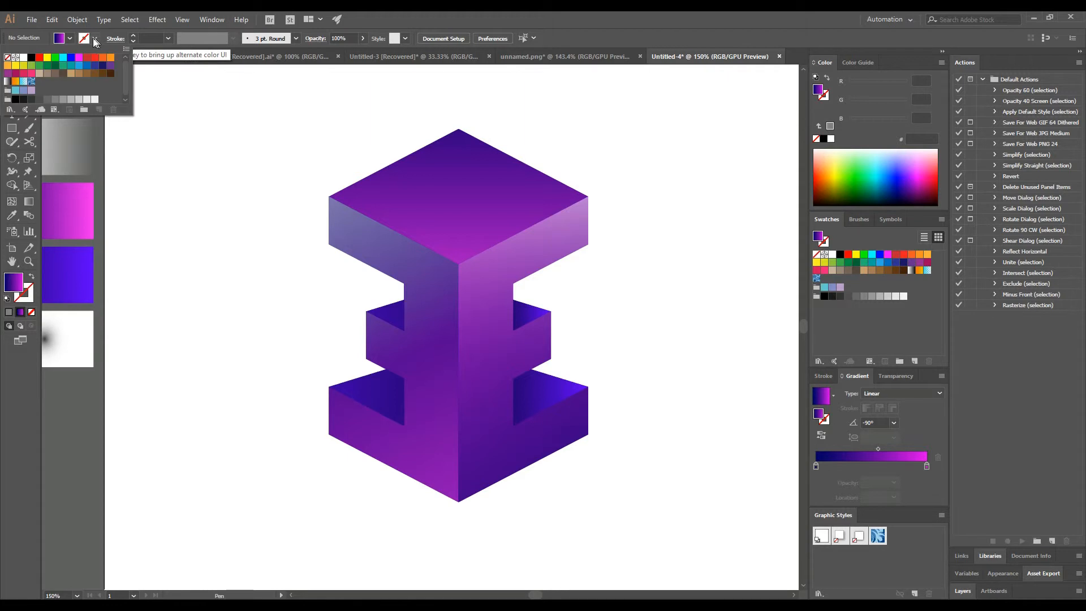
left_click(22, 56)
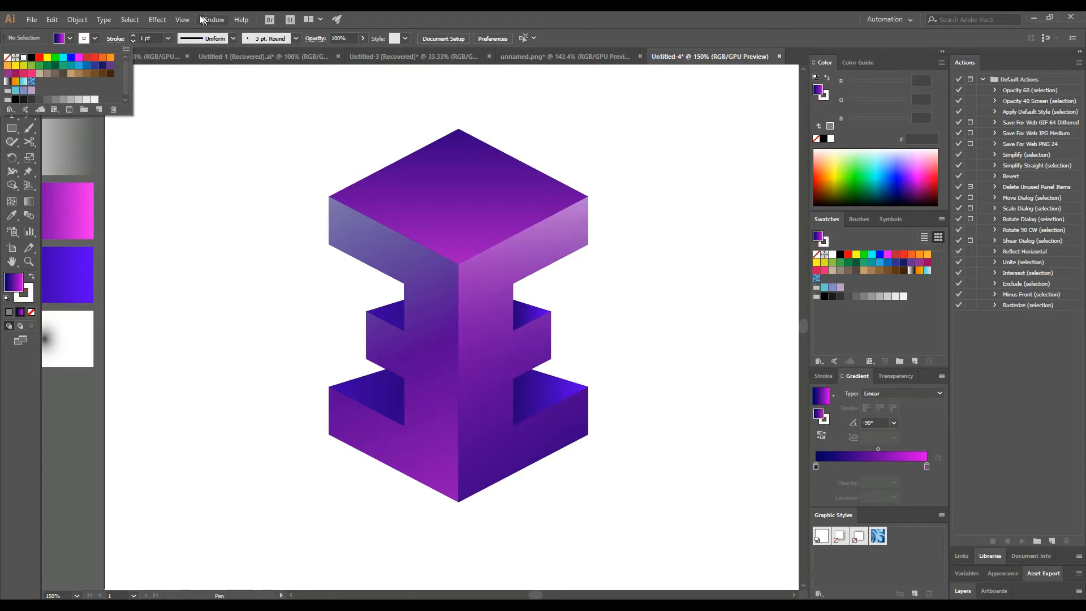
left_click(168, 40)
left_click(190, 124)
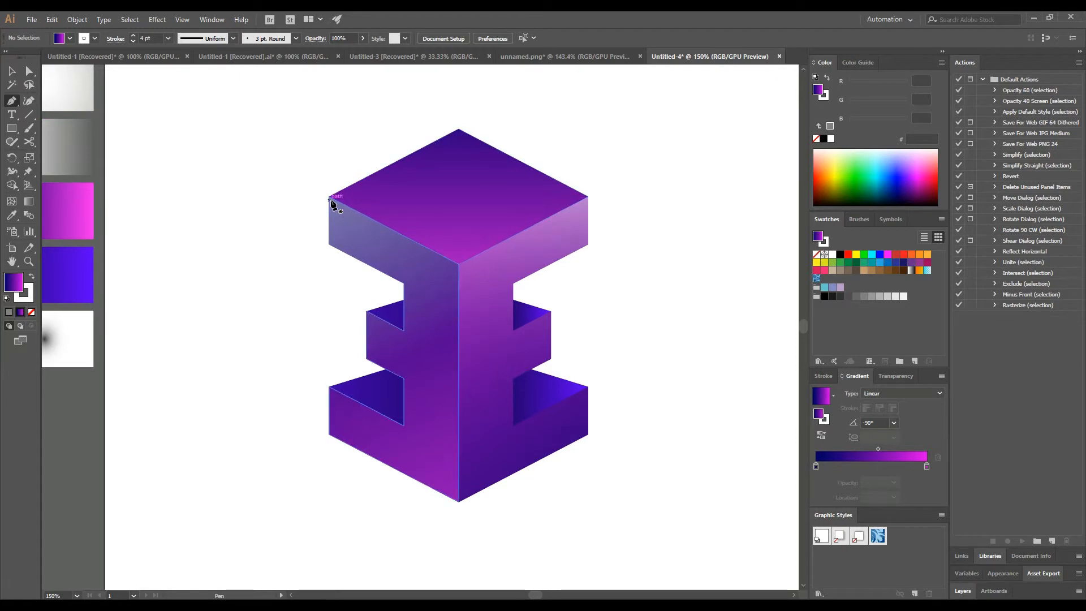
left_click(459, 263)
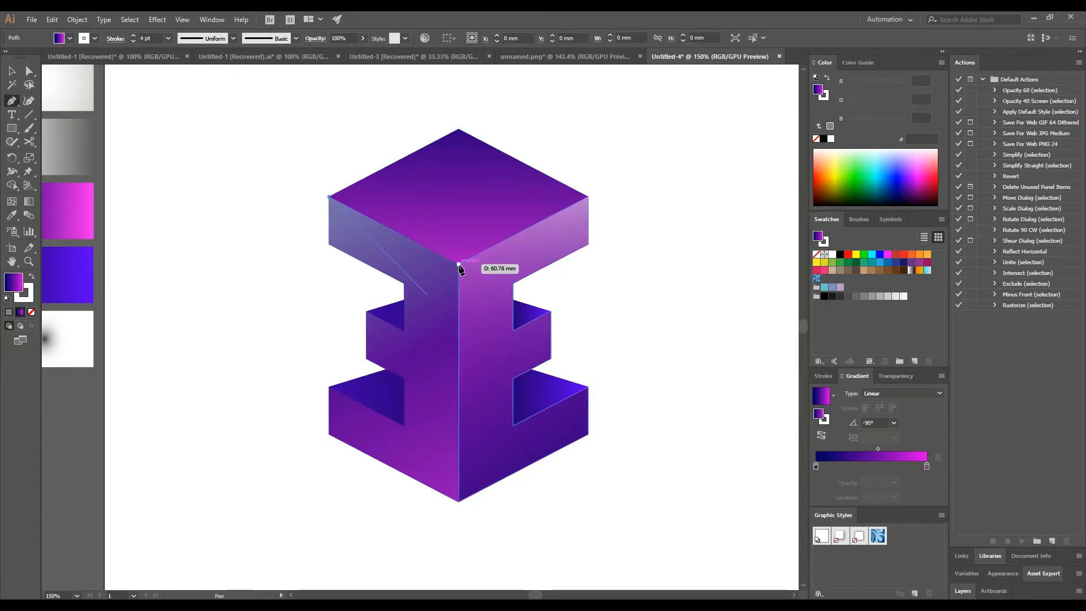
left_click(459, 501)
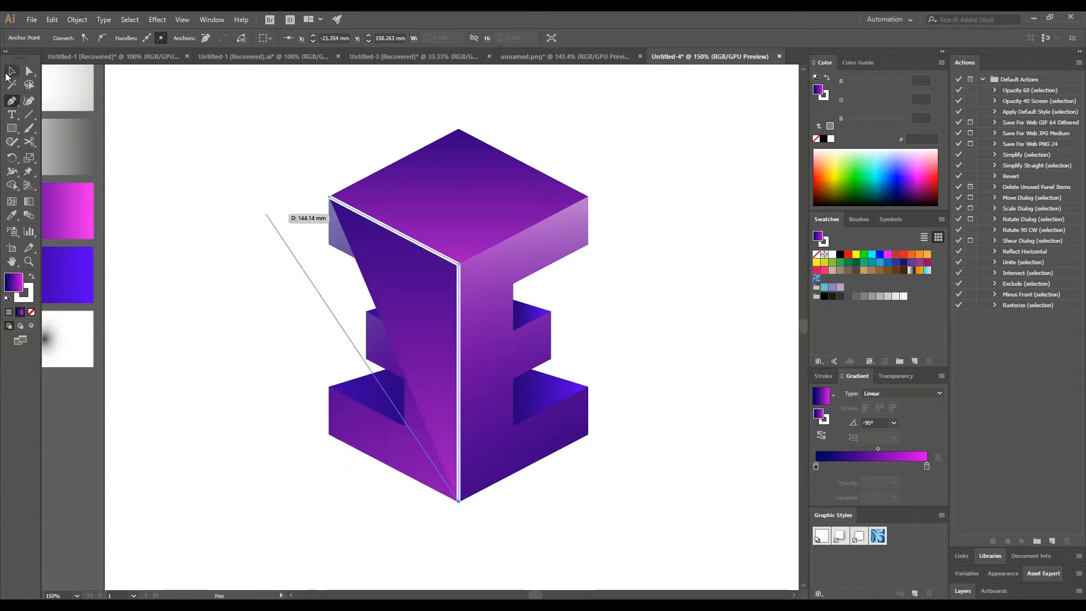
left_click(10, 72)
left_click(32, 313)
left_click(218, 116)
Step: Bring the white edge line to the front of the block's faces
left_click(389, 234)
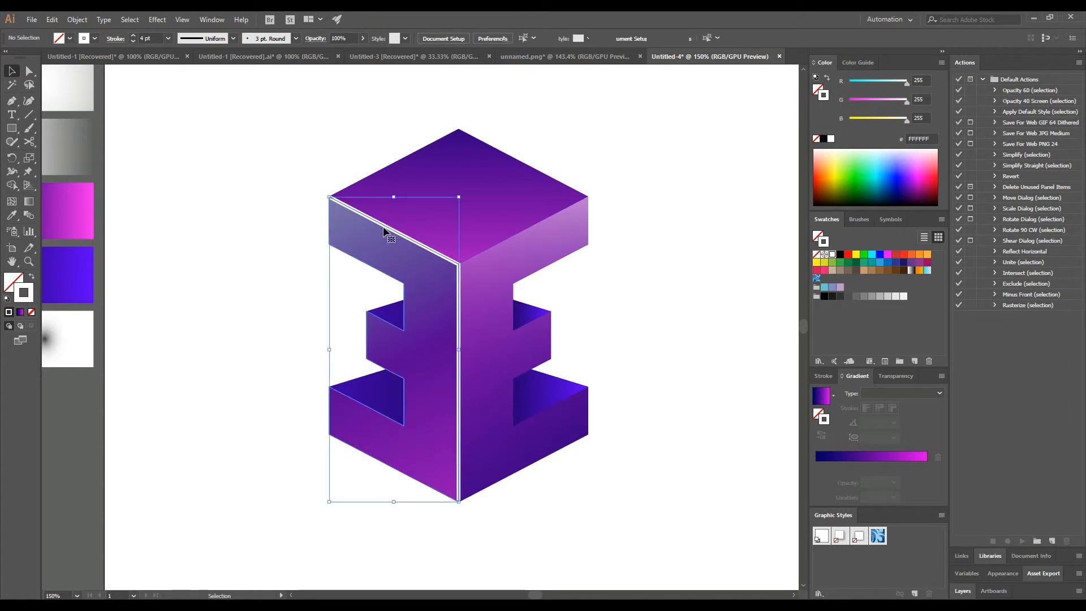
left_click(263, 152)
left_click(338, 199)
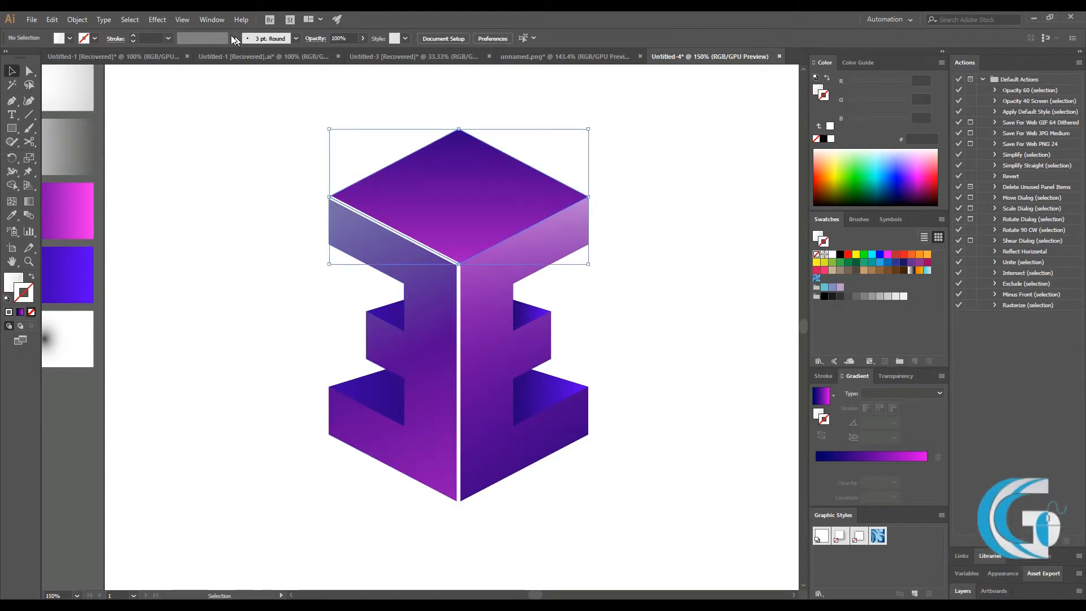
left_click(459, 266)
right_click(226, 136)
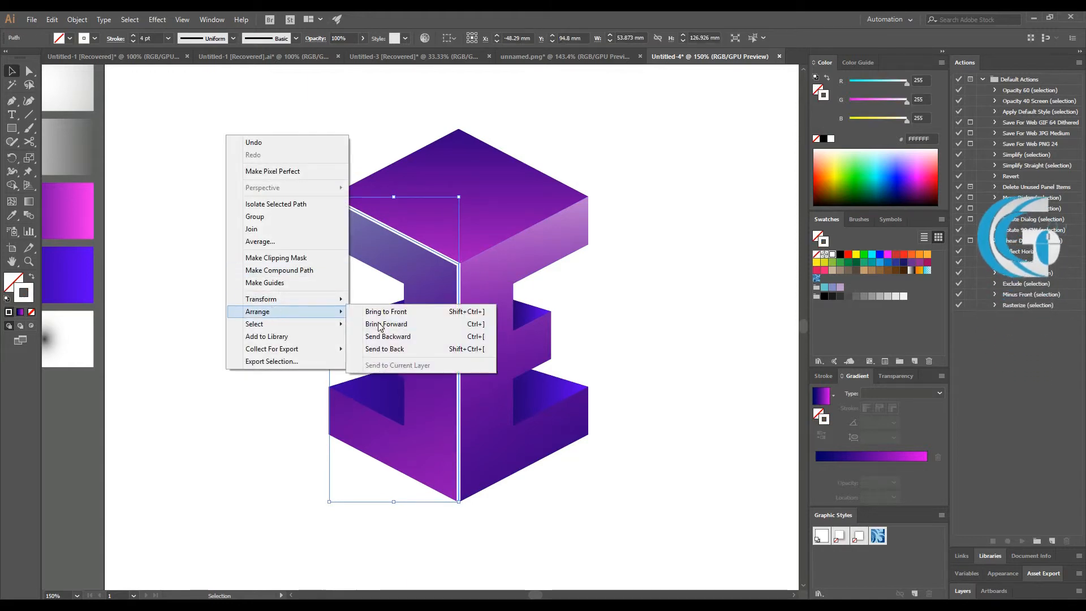
left_click(375, 310)
Step: Give the white edge line a lens-shaped width profile that tapers at both ends
left_click(233, 38)
left_click(223, 74)
left_click(240, 218)
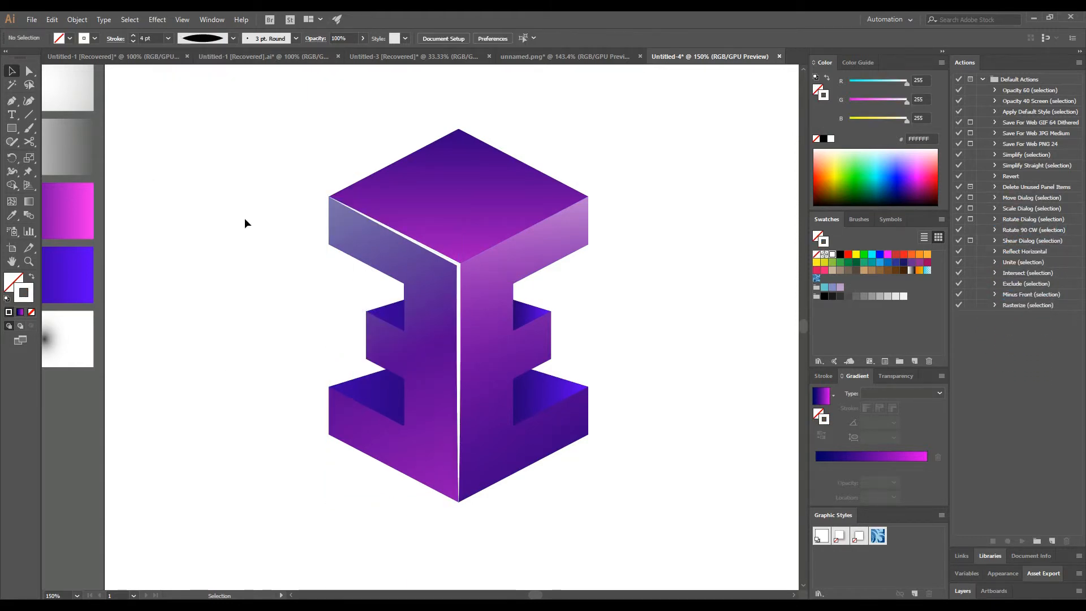
Step: Reflect a copy of the white edge line across the vertical axis and align it with the right face's top edge and the front edge
left_click(457, 266)
right_click(457, 265)
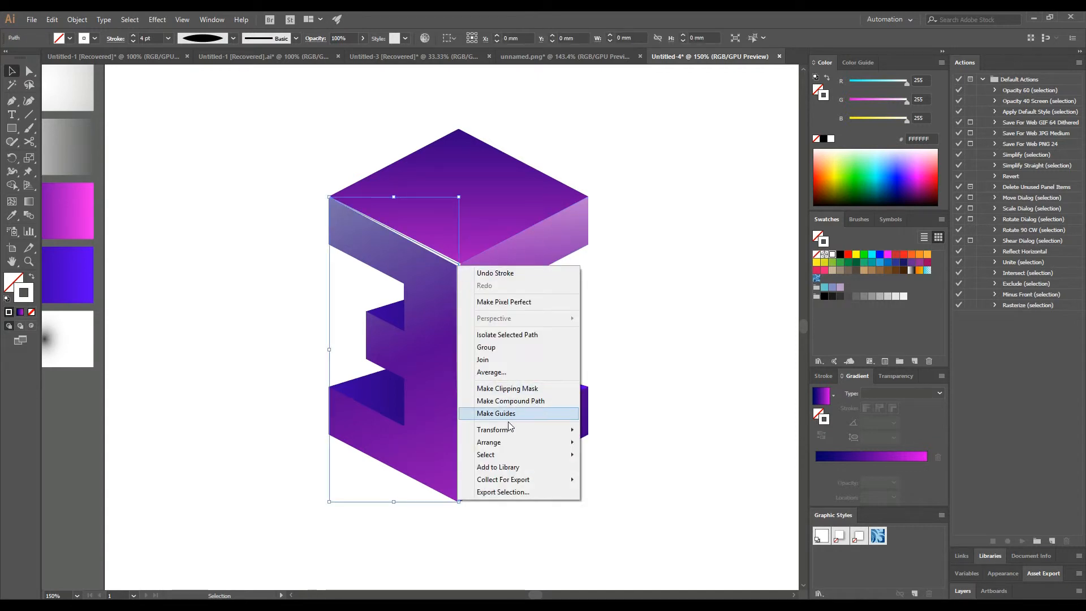
mouse_move(512, 429)
left_click(616, 470)
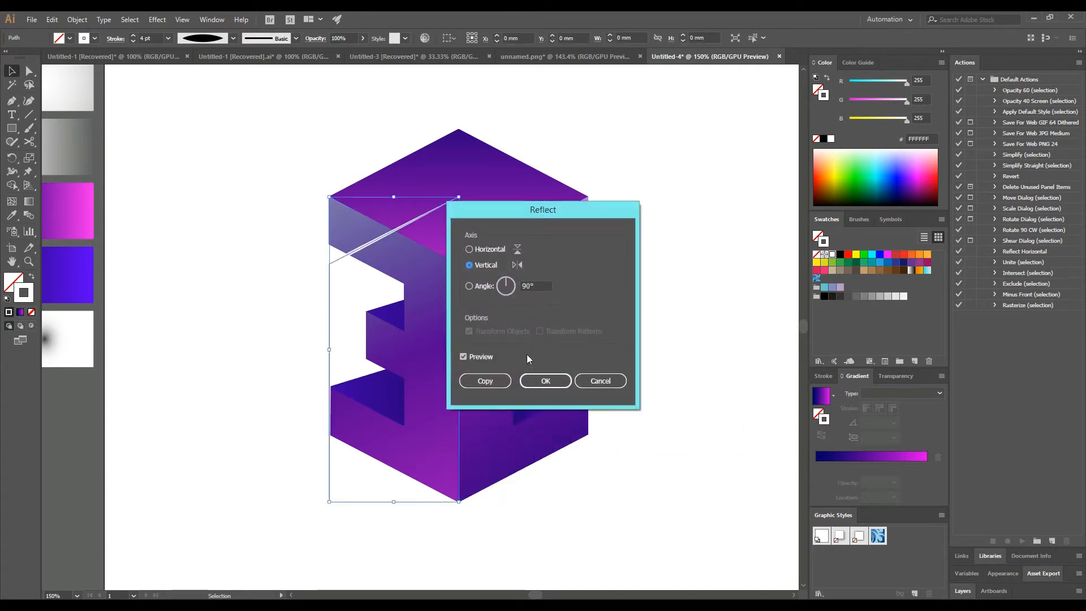
left_click(495, 378)
left_click_drag(364, 245, 493, 250)
left_click(677, 304)
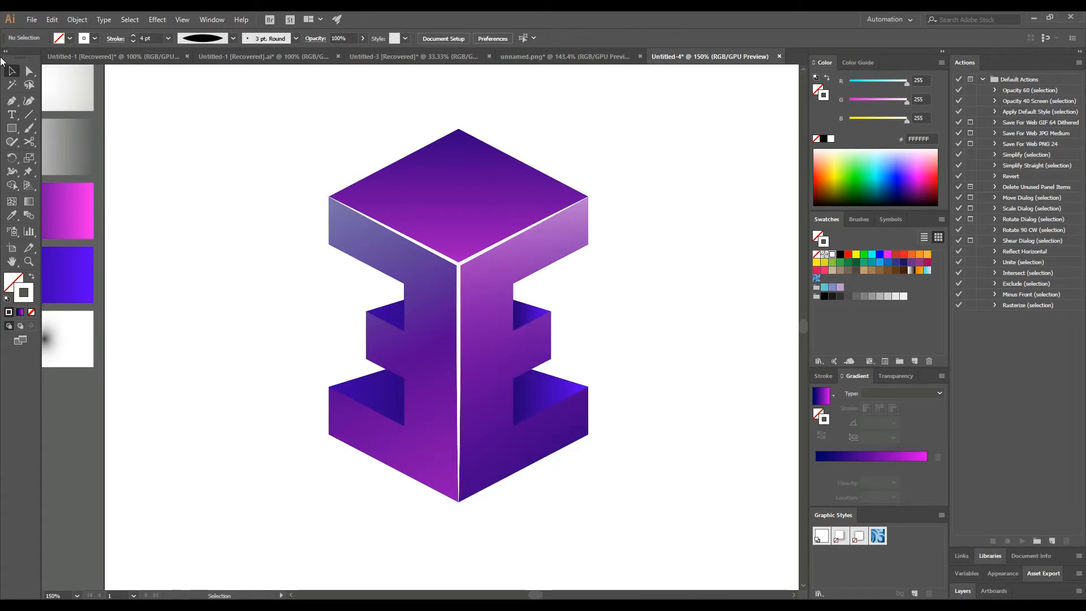
Step: Draw an open path along the left face's lower notch, following the slanted ledge edge and the inner vertical edge
left_click(11, 101)
scroll(574, 380, "down", 2)
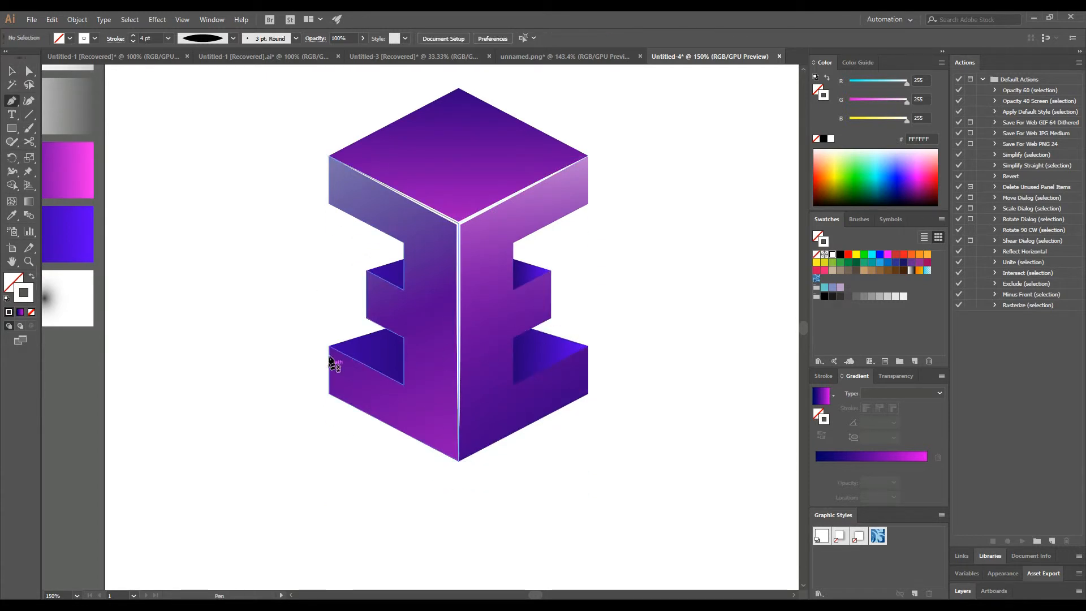
left_click(403, 384)
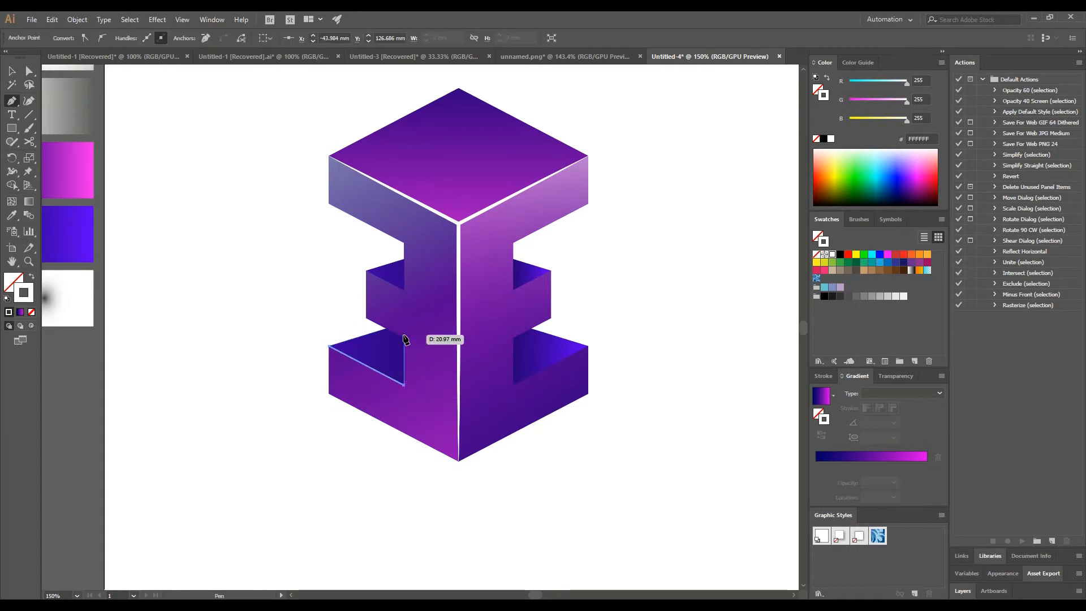
left_click(12, 71)
left_click(280, 316)
Step: Set the lower left notch line to a 2 pt white stroke with the lens-shaped tapered width profile
left_click(404, 385)
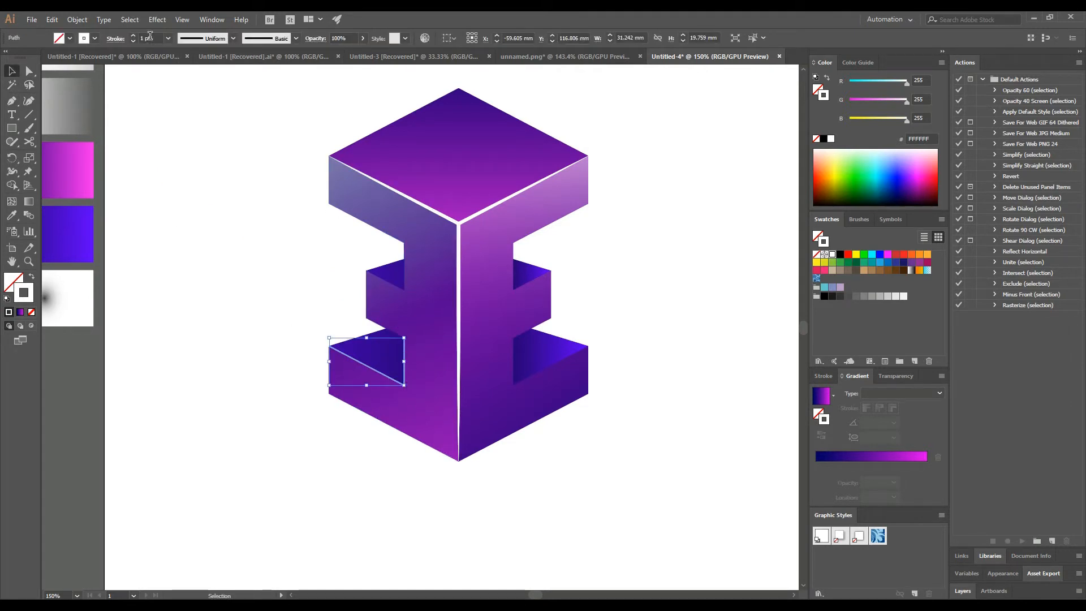
scroll(150, 36, "up", 1)
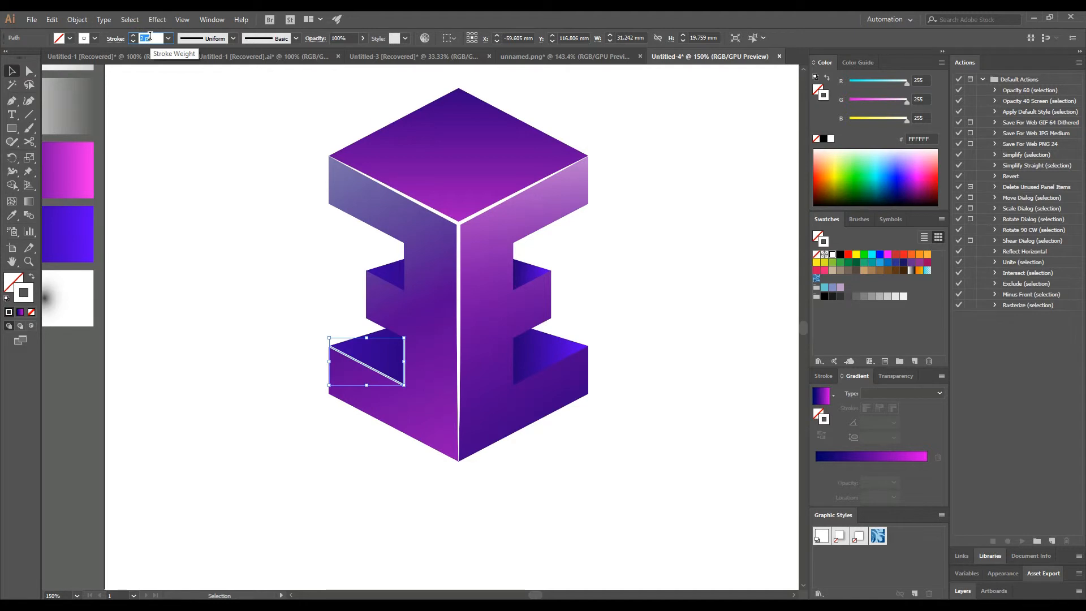
left_click(233, 39)
left_click(209, 76)
left_click(178, 264)
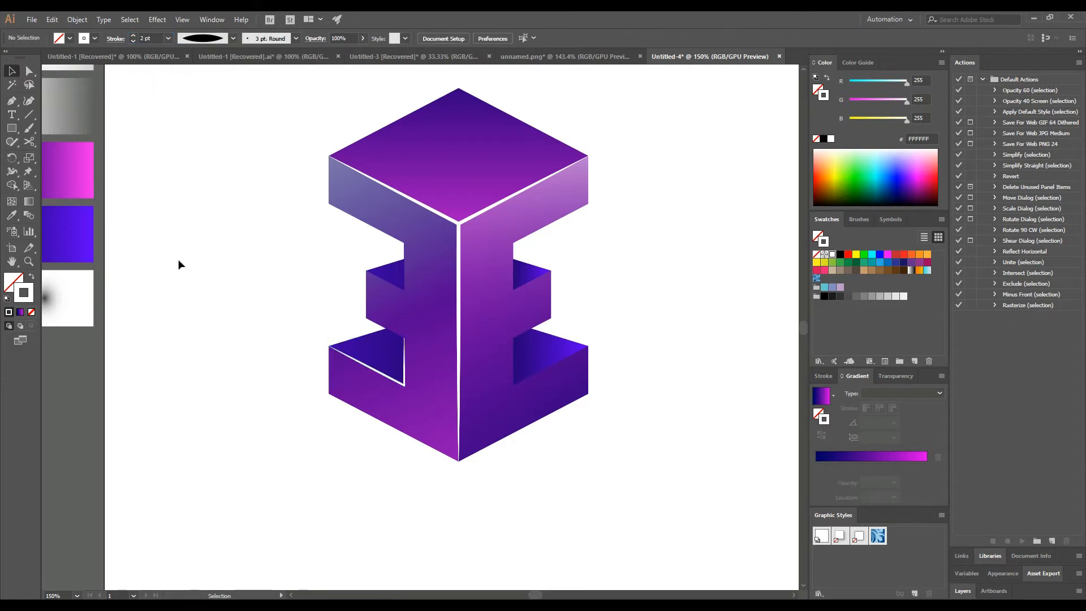
Step: Reflect a copy of the lower left notch line across the vertical axis and place it on the right face's lower notch
right_click(398, 383)
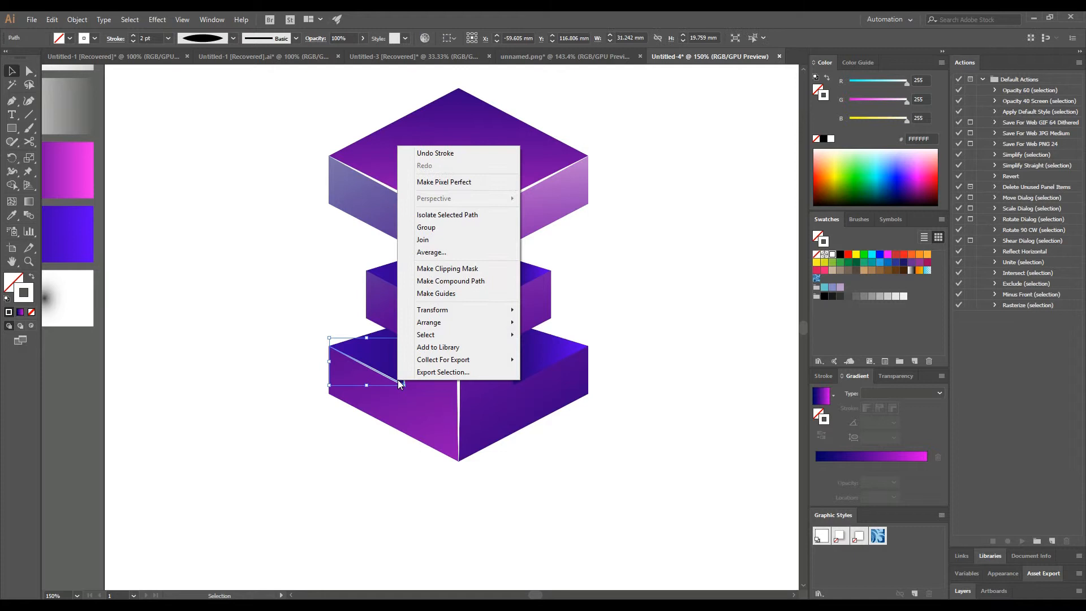
mouse_move(497, 310)
left_click(604, 357)
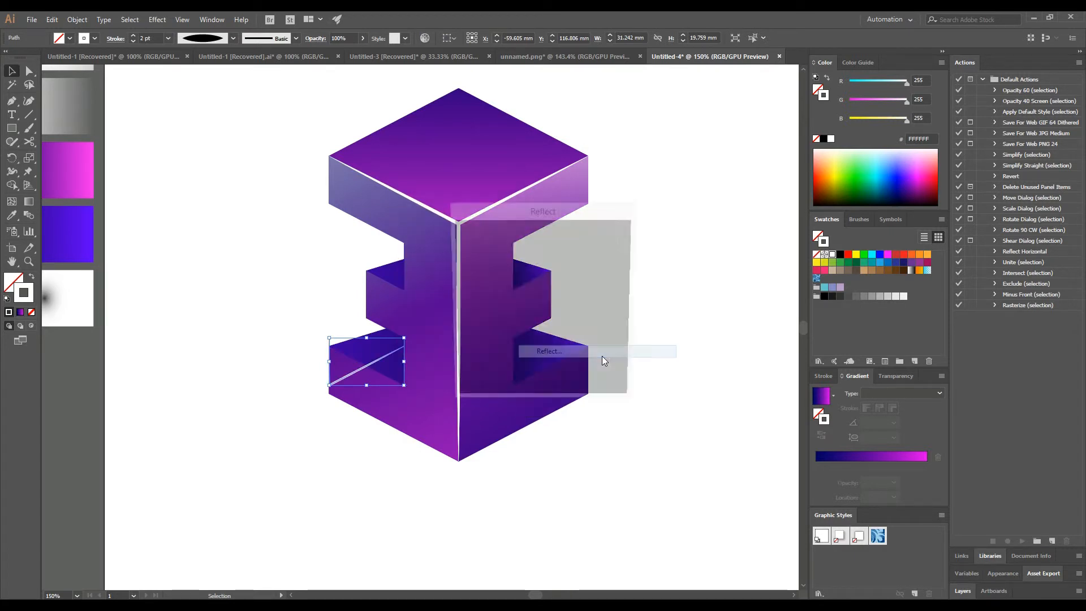
left_click(483, 250)
left_click(482, 262)
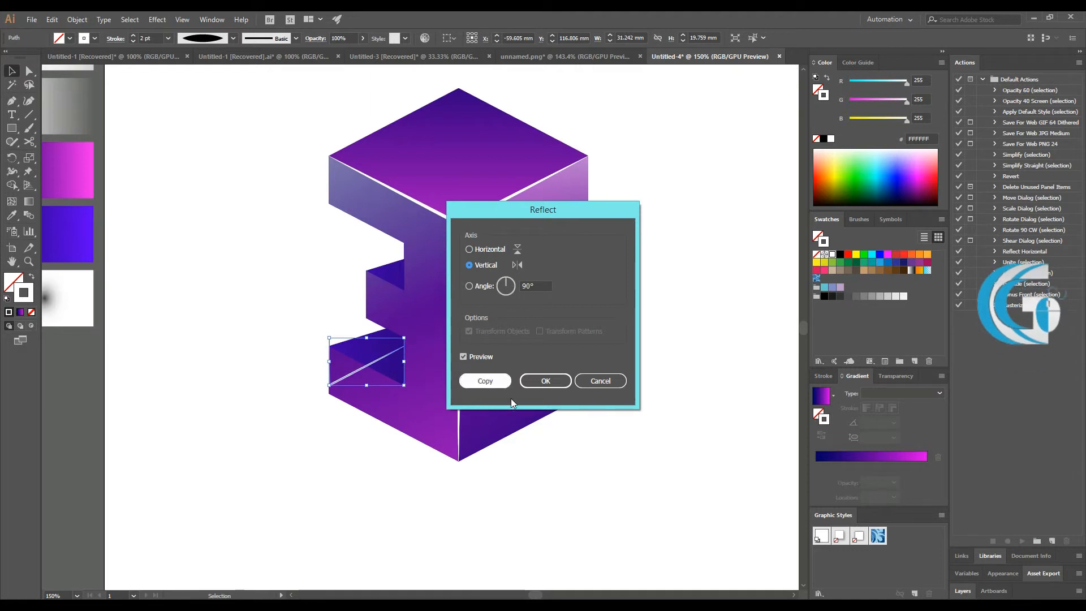
left_click(494, 385)
left_click(295, 450)
left_click_drag(351, 376, 534, 378)
left_click(650, 385)
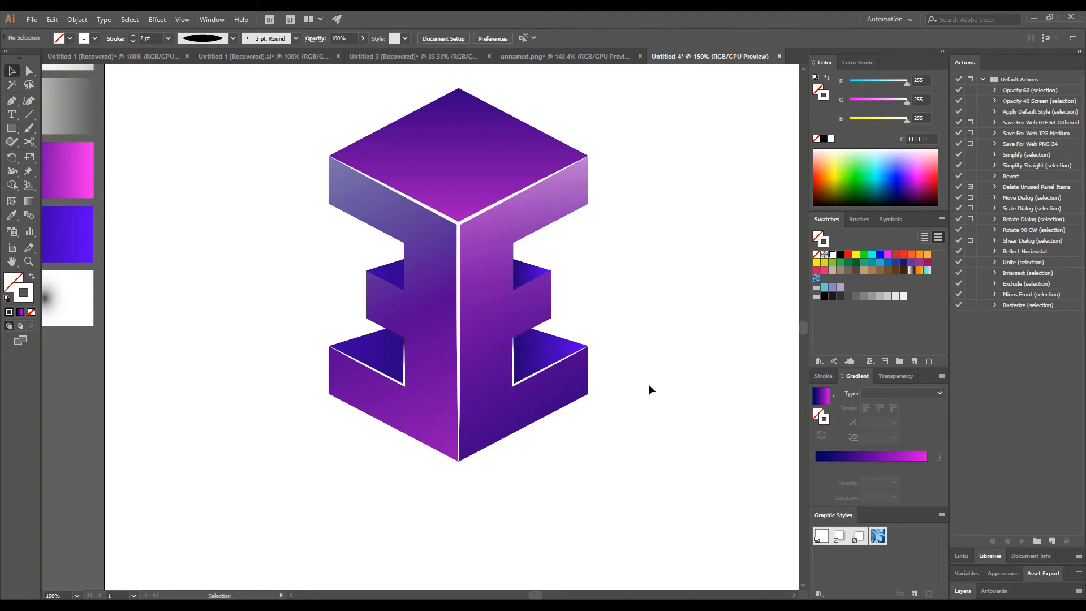
Step: Draw an open path down the inner vertical edge and along the slanted ledge edge of the left face's upper notch
scroll(649, 385, "up", 2)
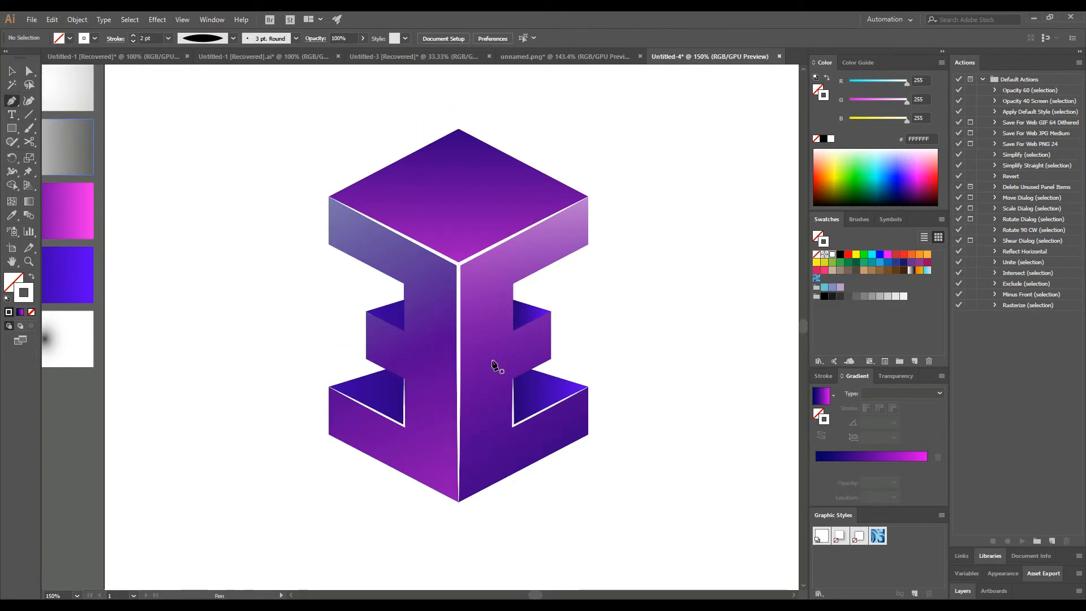
left_click(404, 283)
left_click(403, 330)
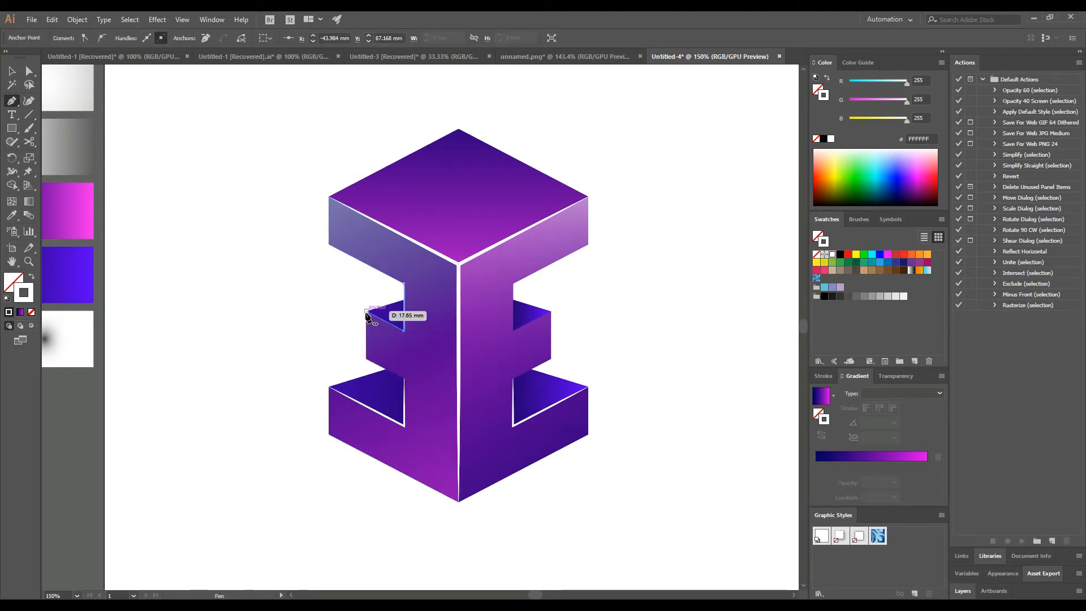
left_click(366, 311)
key("v")
left_click(150, 175)
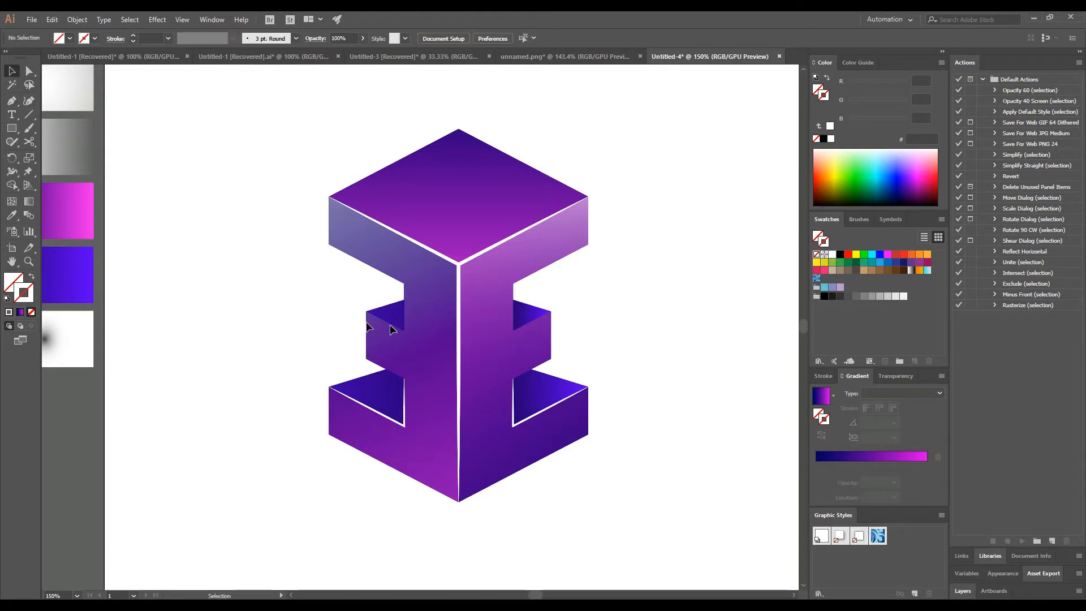
Step: Set the upper left notch line to a 1 pt white stroke with the lens-shaped tapered width profile
left_click(395, 331)
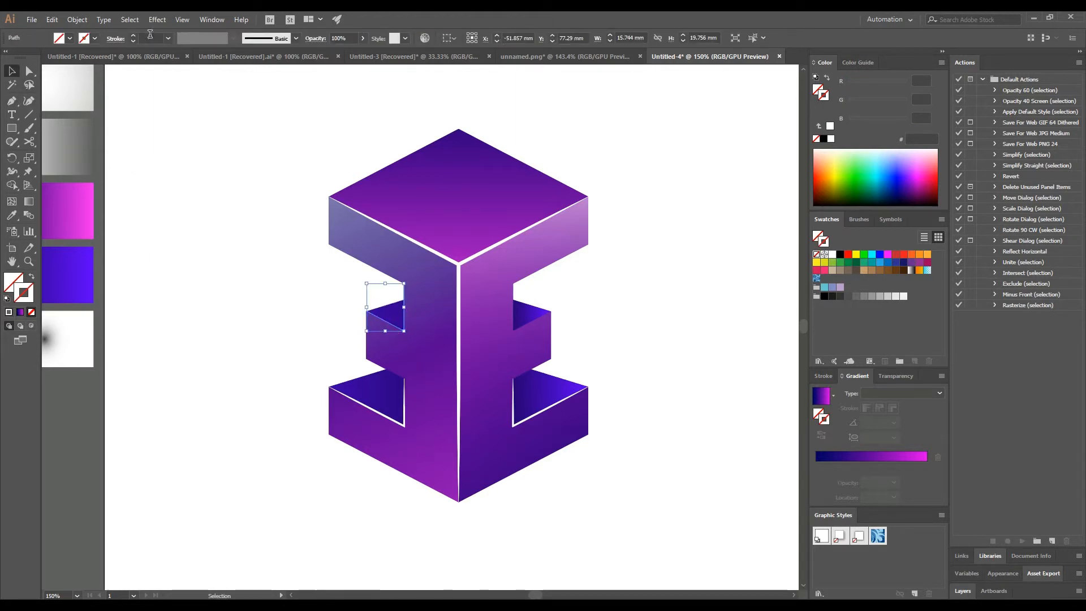
key("Up")
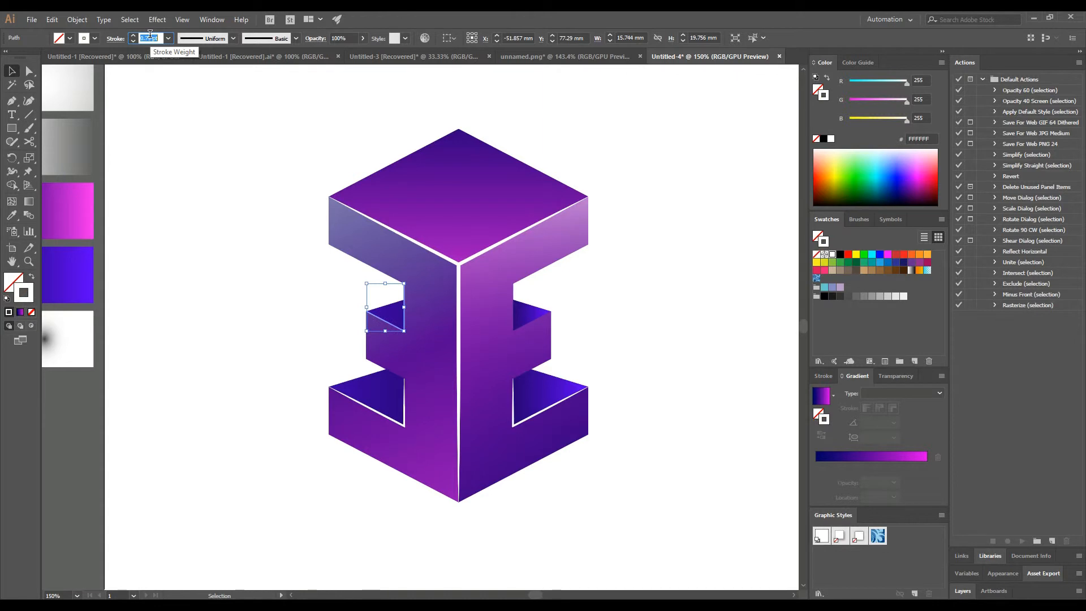
left_click(229, 44)
left_click(216, 78)
left_click(310, 290)
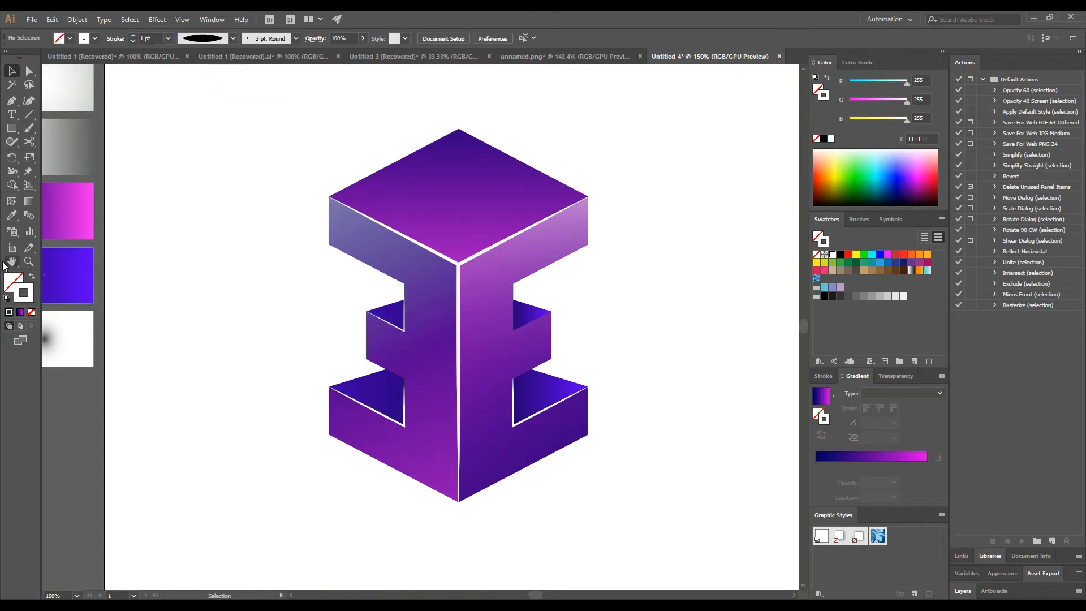
left_click_drag(488, 367, 524, 359)
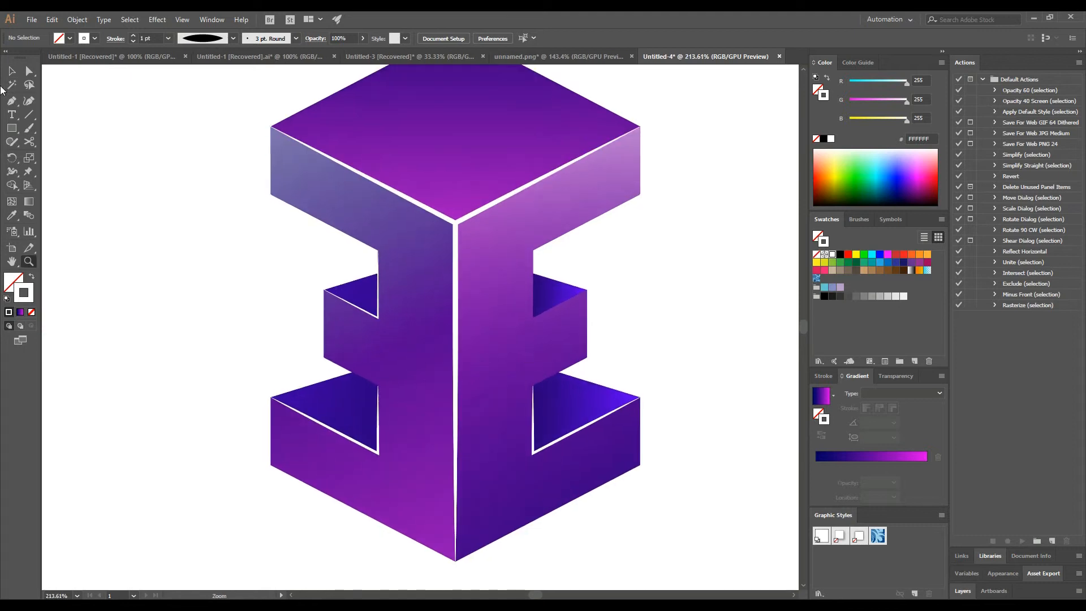
Step: Reflect a copy of the upper left notch line across the vertical axis and place it on the right face's upper notch
left_click(10, 72)
right_click(372, 314)
mouse_move(411, 478)
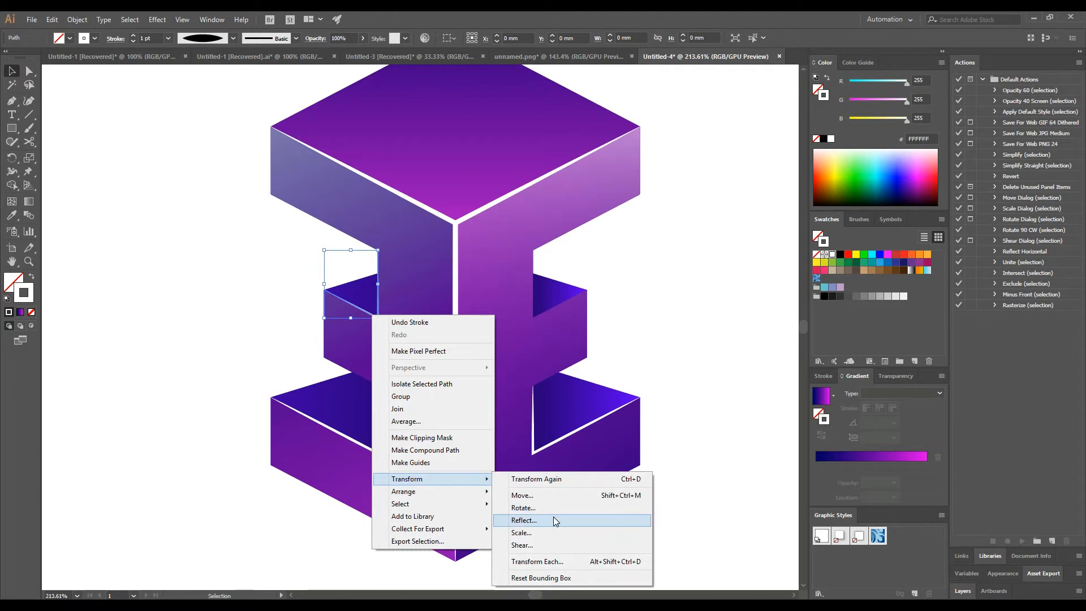
left_click(553, 517)
left_click(483, 378)
left_click(322, 315)
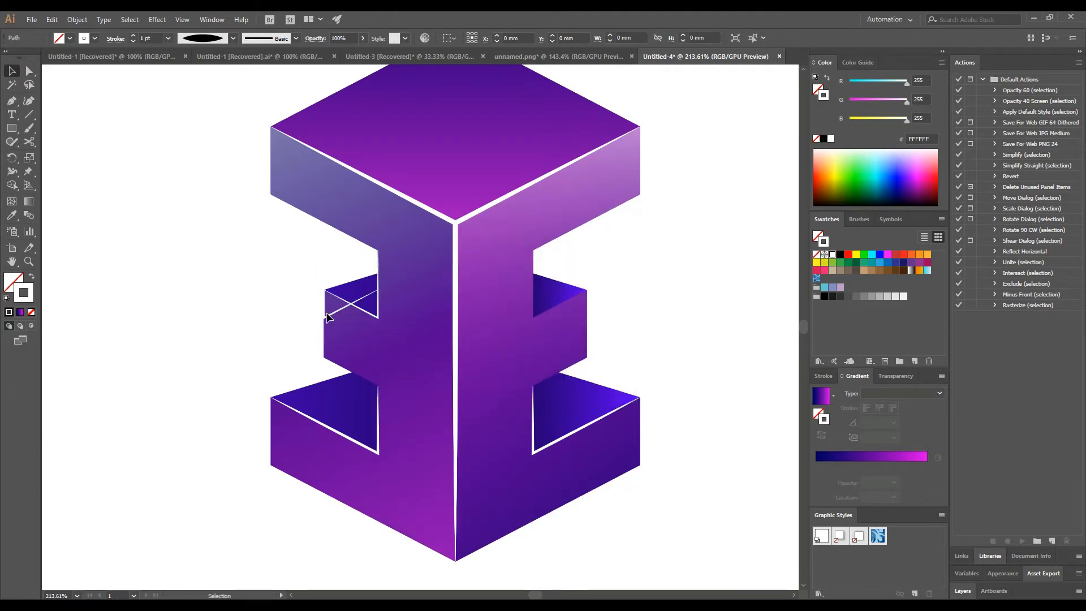
left_click_drag(331, 320, 539, 321)
left_click(635, 311)
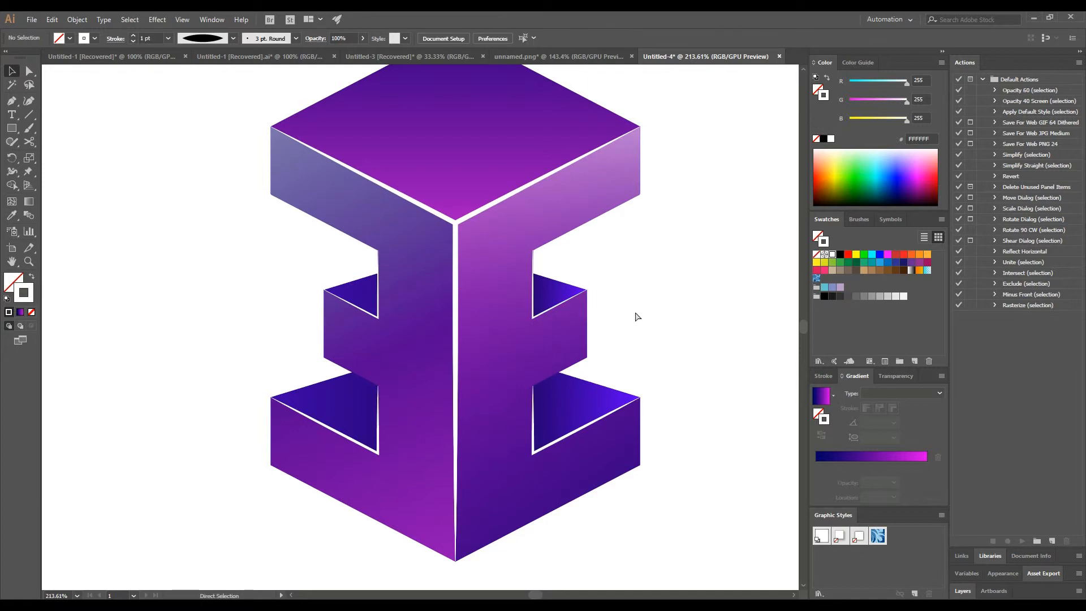
Step: Round the rear corner of the block's top face into a wide dome-like arc
key("ctrl+minus")
key("ctrl+minus")
key("a")
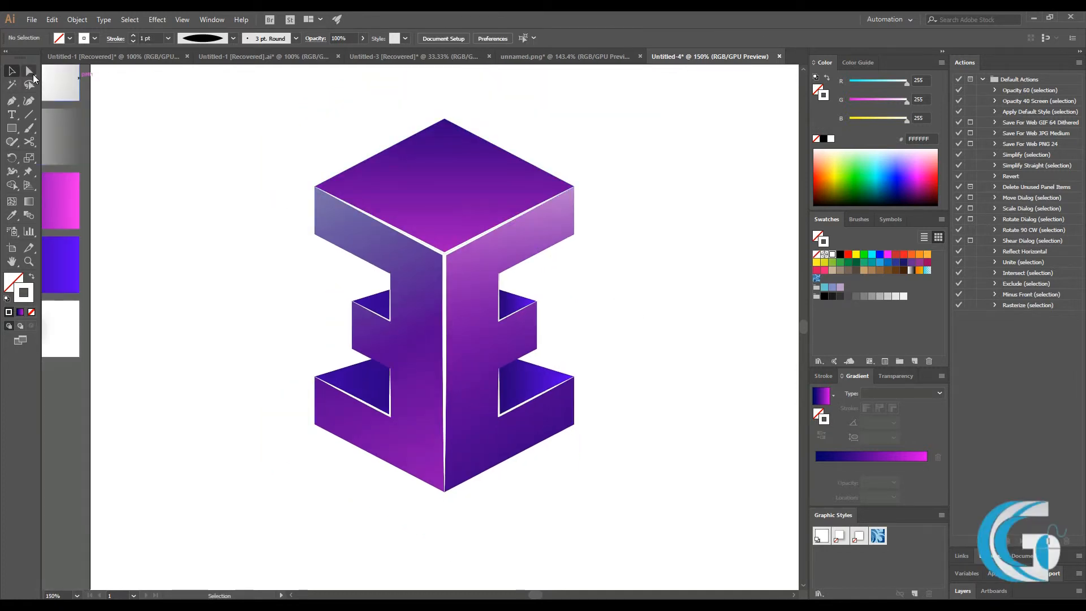
left_click_drag(426, 102, 448, 450)
left_click(635, 271)
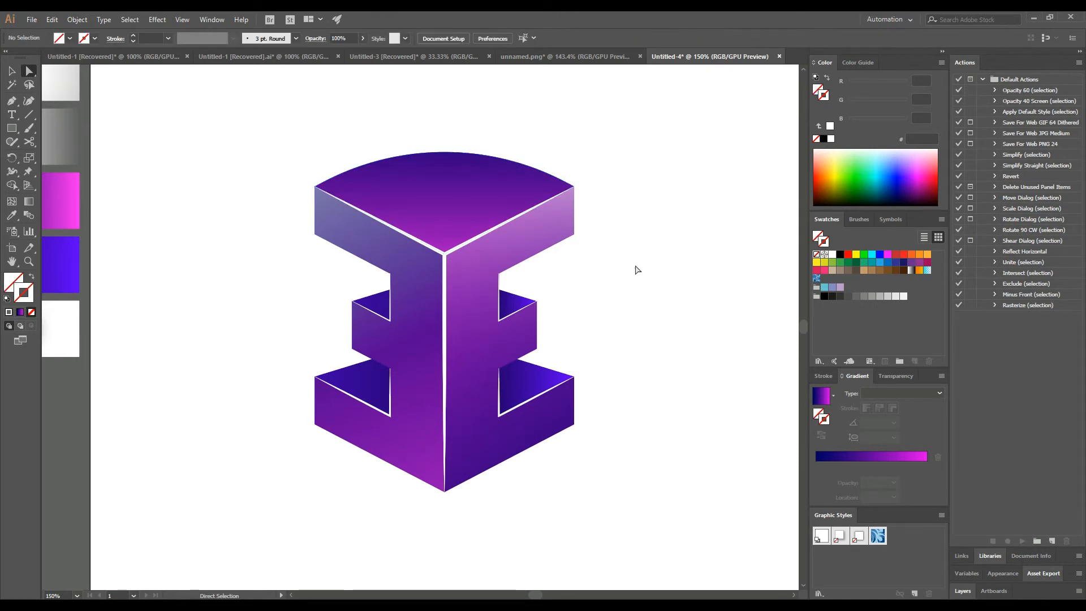
Step: Copy the rounded top face and paste the copy in front
scroll(635, 269, "up", 1)
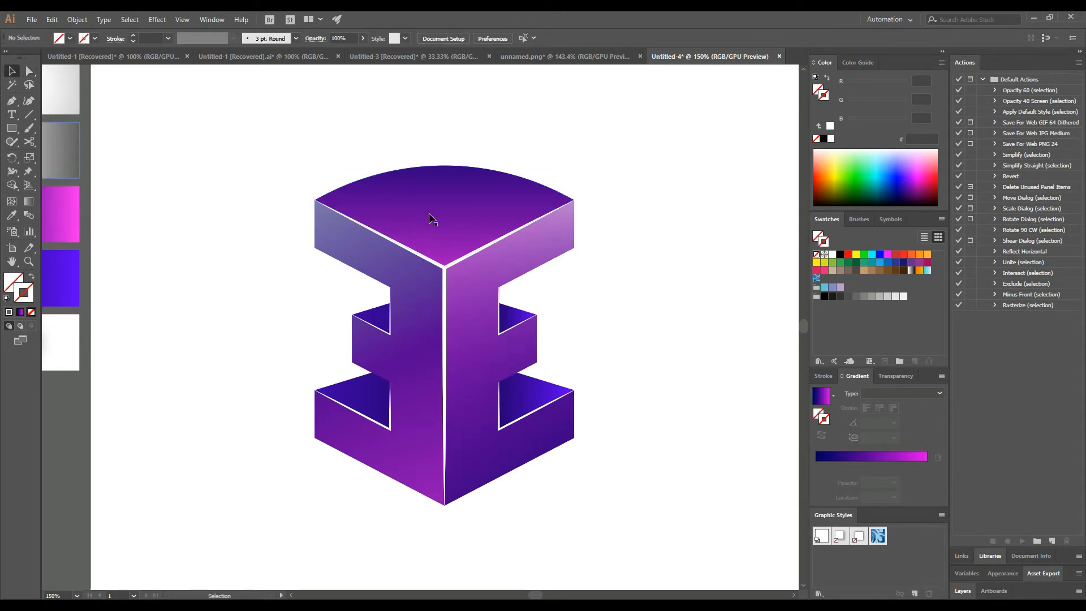
left_click(452, 224)
left_click(52, 20)
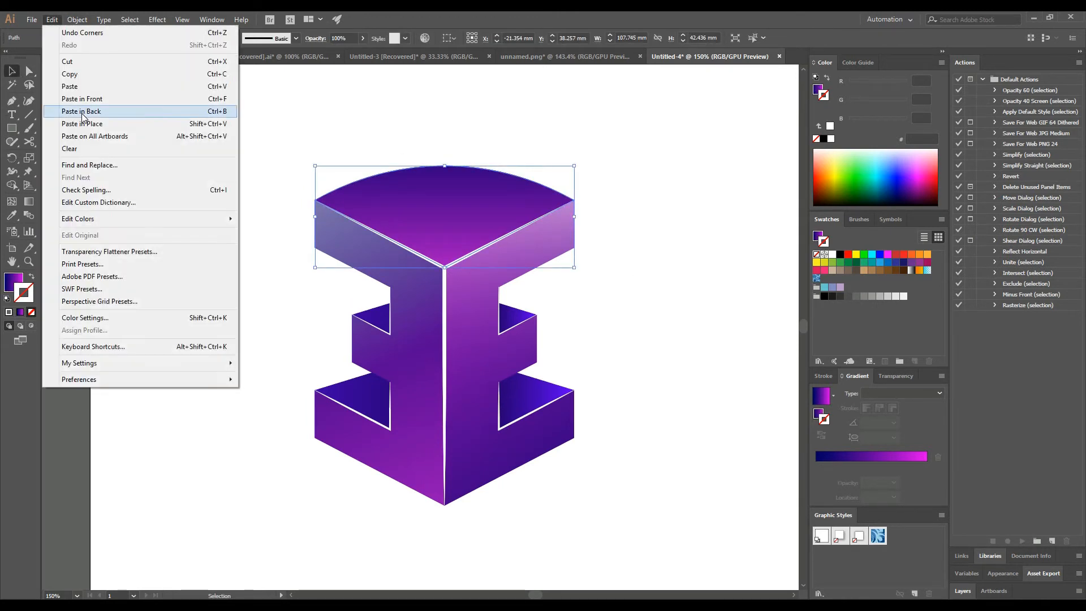
left_click(72, 78)
left_click(52, 19)
left_click(82, 98)
Step: Fill the top face copy with the white-to-transparent gradient and shrink it to about 91 × 39 mm, flush with the arc's upper edge
left_click(10, 218)
left_click(70, 157)
left_click(11, 72)
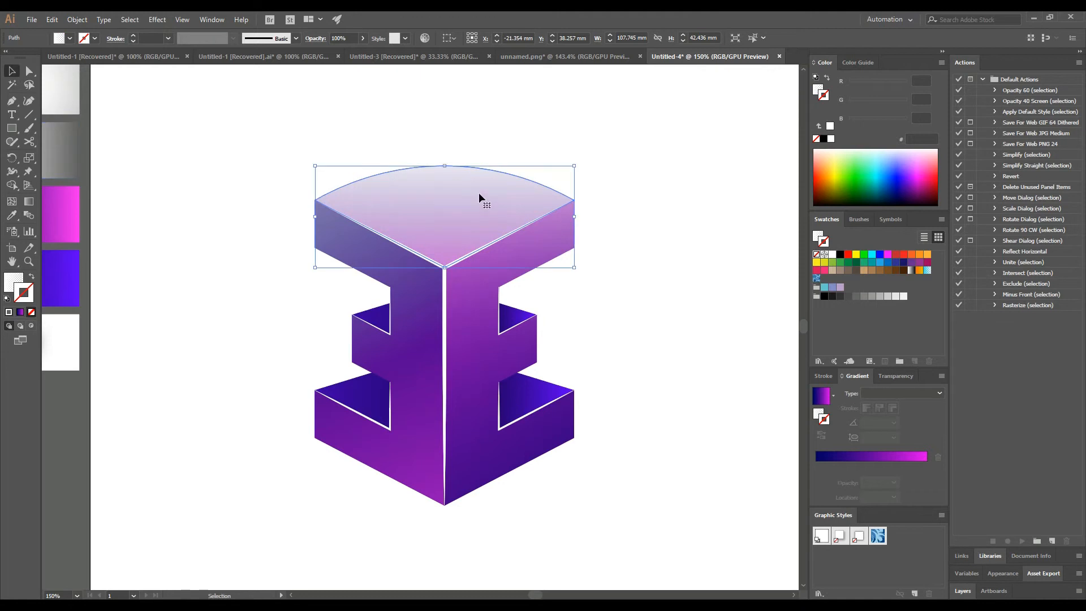
left_click_drag(574, 168, 561, 173)
left_click_drag(448, 171, 445, 166)
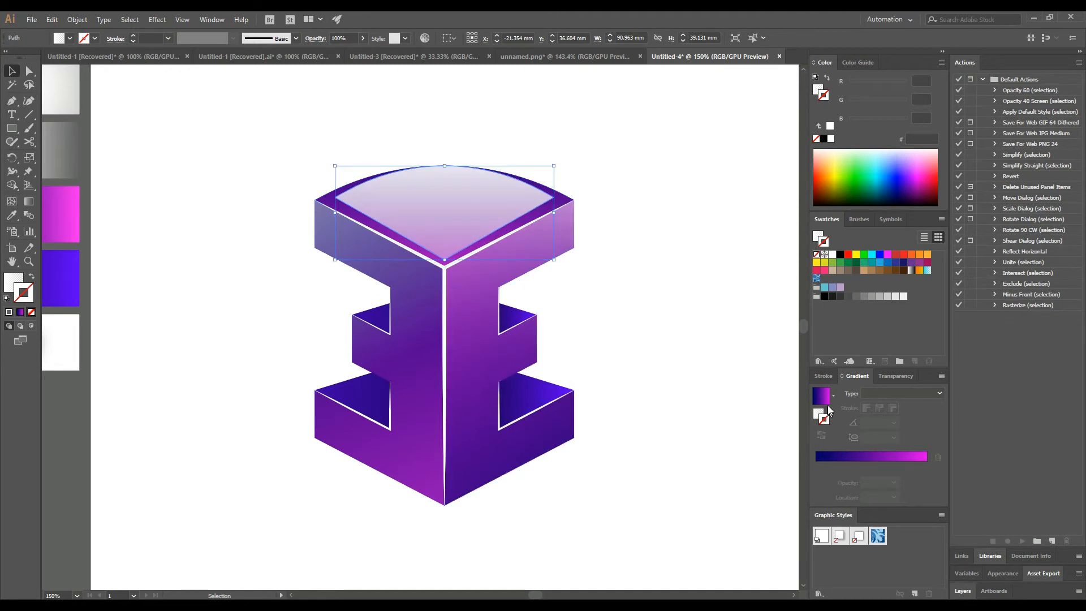
Step: Set the top overlay's linear gradient angle to 90° and reverse the gradient
left_click(22, 284)
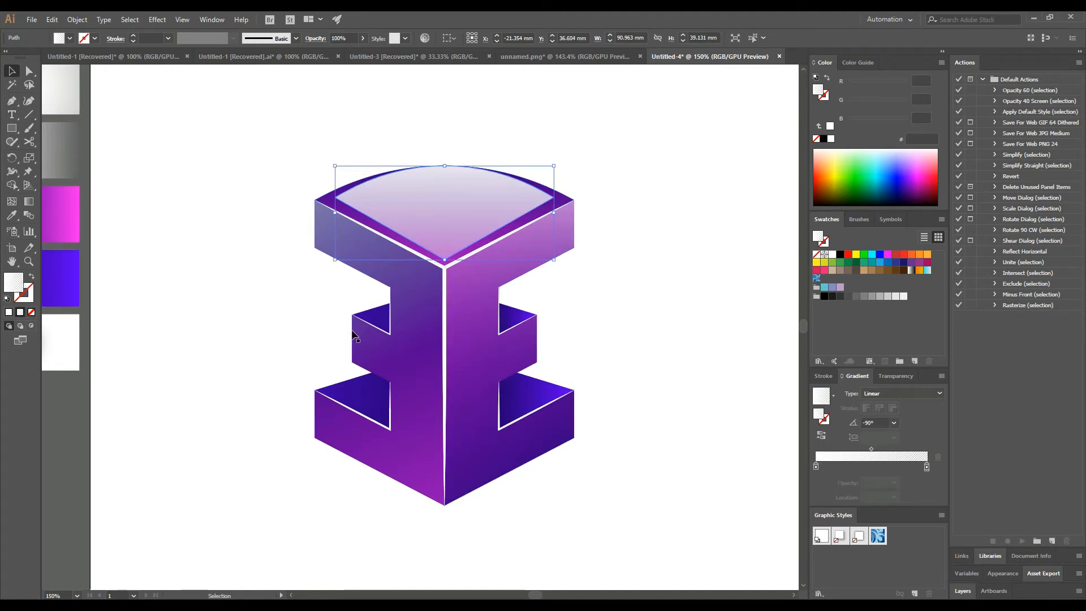
left_click(894, 423)
left_click(905, 257)
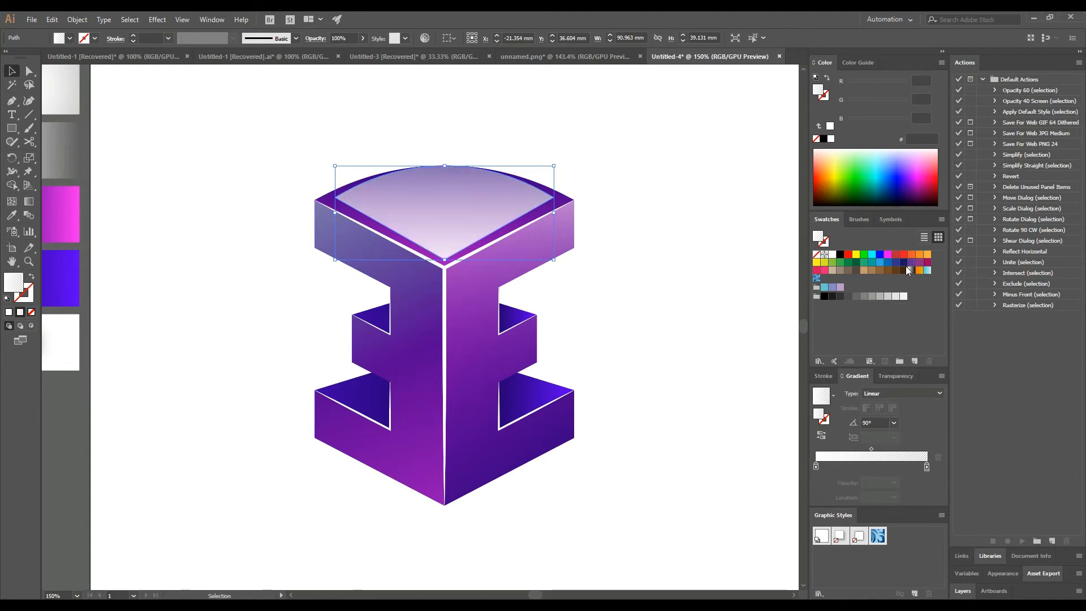
left_click(825, 433)
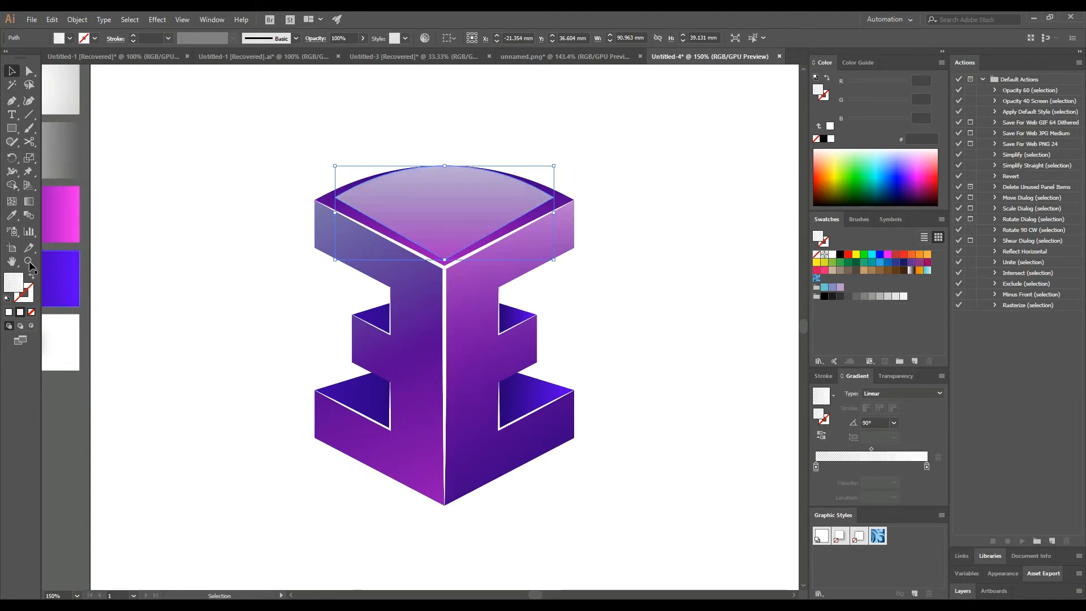
Step: Shift the overlay's gradient upward and pull its transparent stop inward so the white fades out about halfway down the overlay
left_click(29, 203)
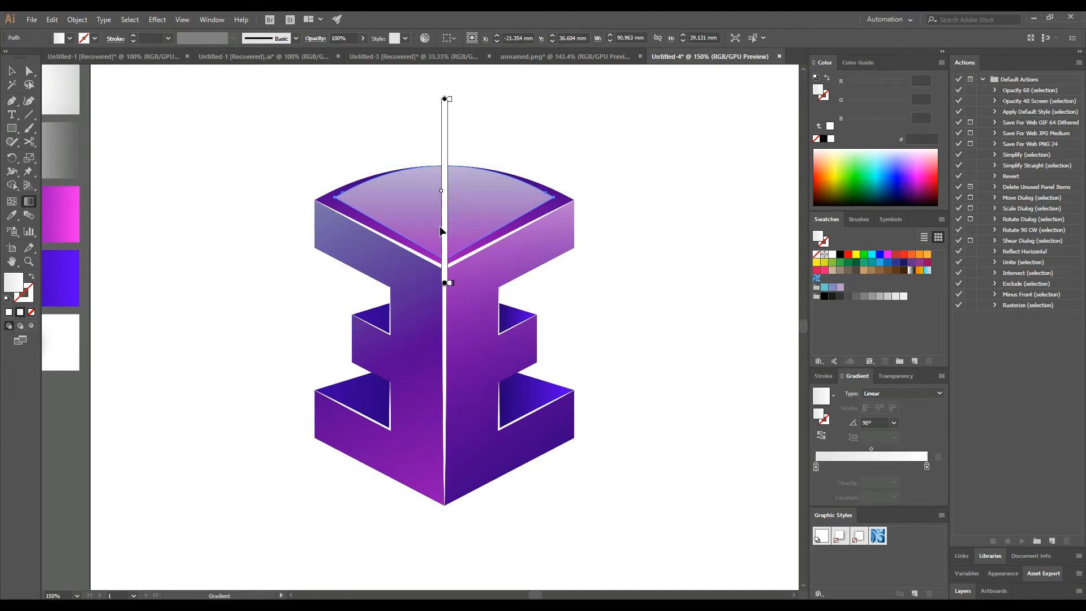
left_click_drag(444, 223, 443, 180)
scroll(448, 242, "up", 2)
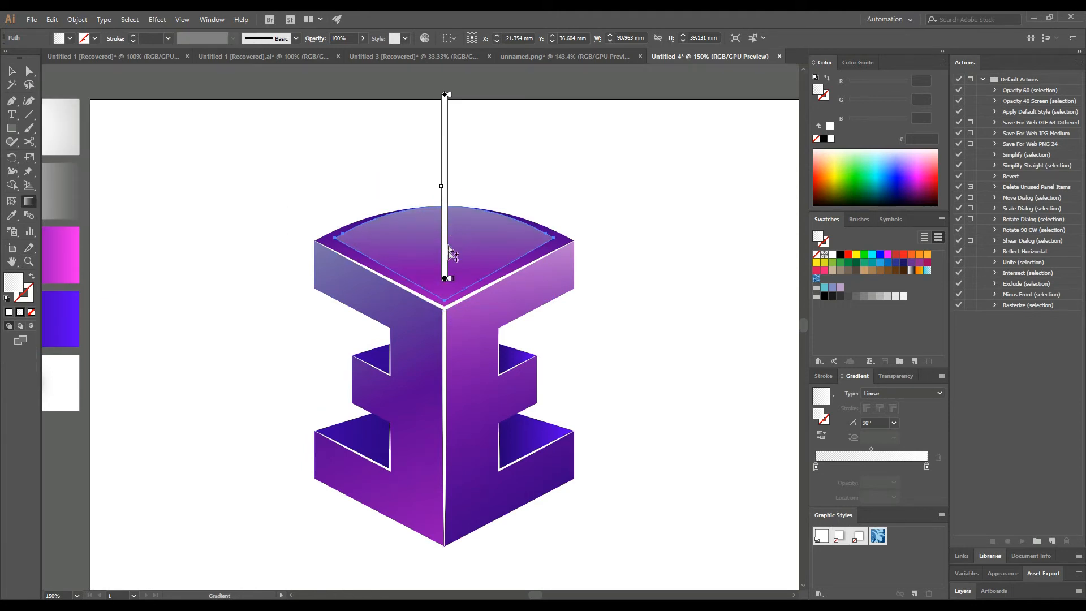
left_click_drag(449, 254, 450, 245)
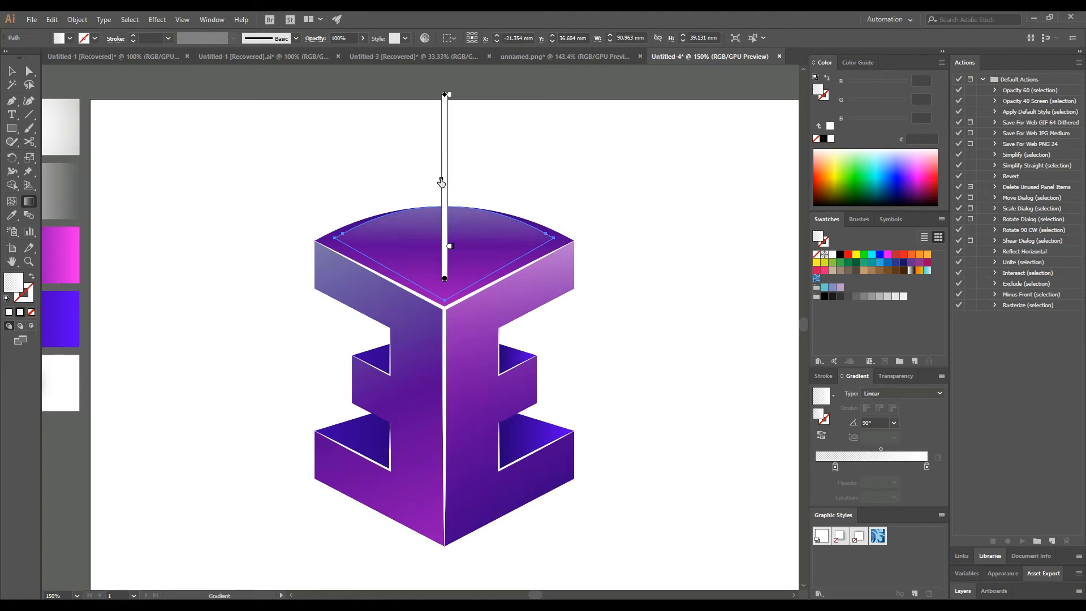
left_click(11, 71)
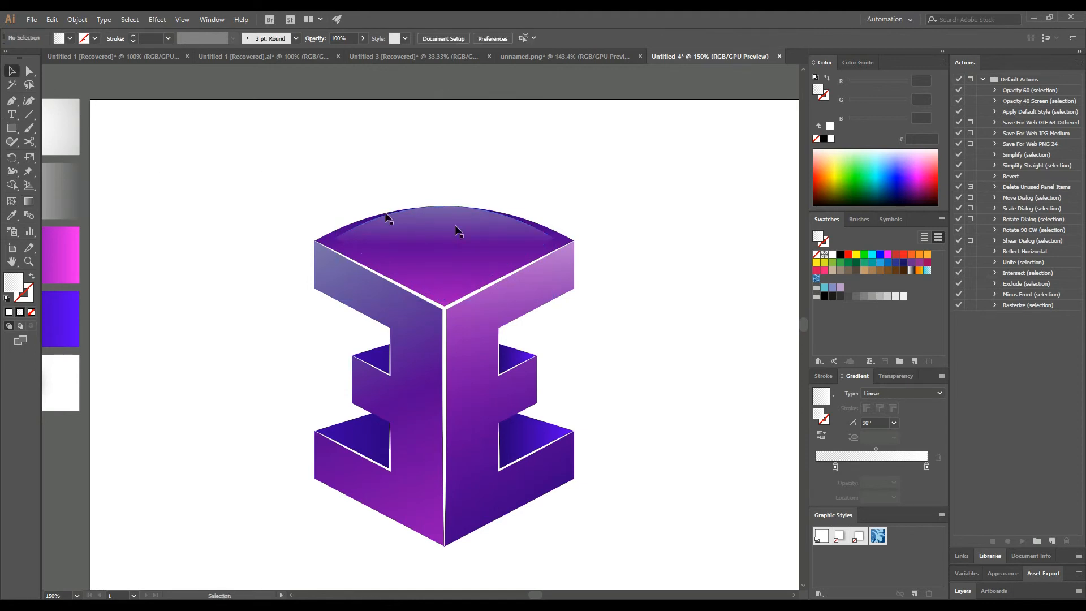
Step: Duplicate the top highlight overlay in front, shrink the duplicate to about 71 × 35 mm and align it with the arc's upper edge
key("a")
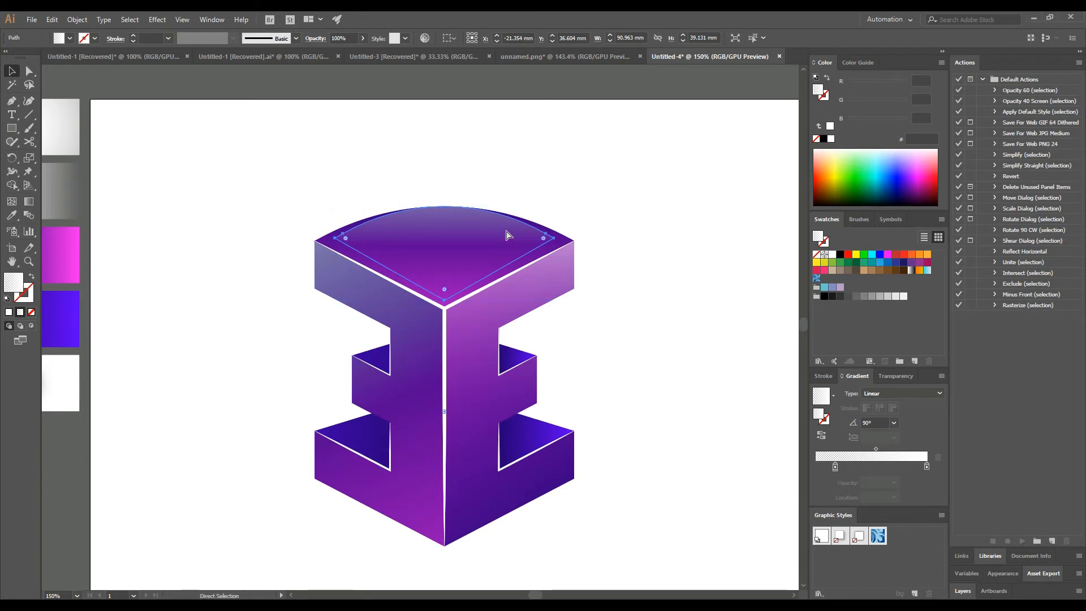
key("v")
left_click_drag(553, 209, 530, 218)
left_click_drag(445, 216, 446, 206)
left_click(474, 171)
Step: Add a third highlight copy in front, shrunk to about 56 × 31 mm and aligned with the arc's upper edge
left_click(463, 234)
key("a")
key("v")
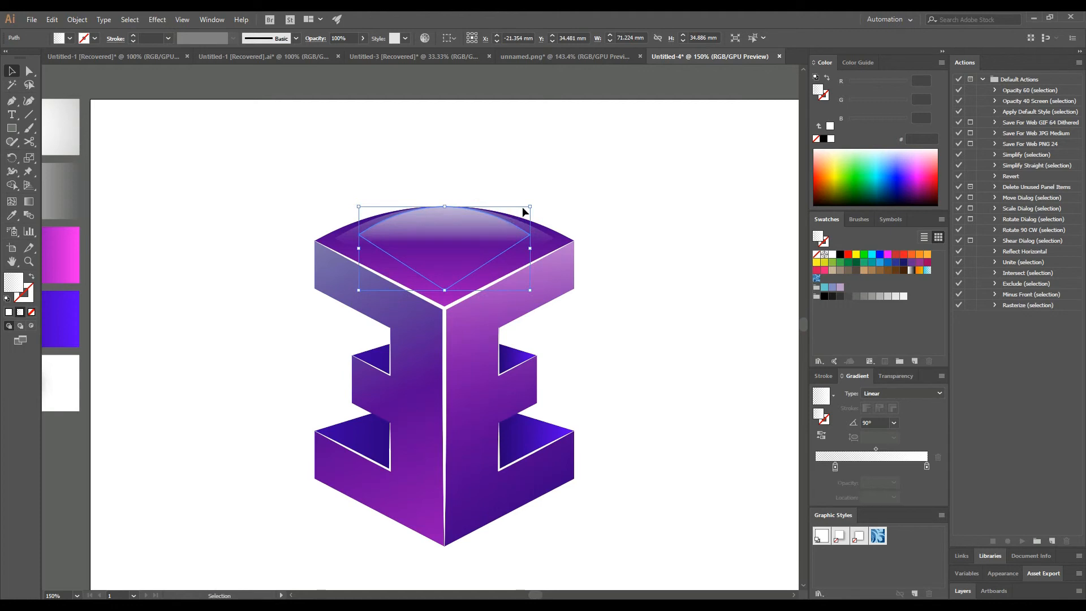
left_click_drag(528, 207, 512, 216)
left_click_drag(445, 215, 448, 208)
left_click(463, 174)
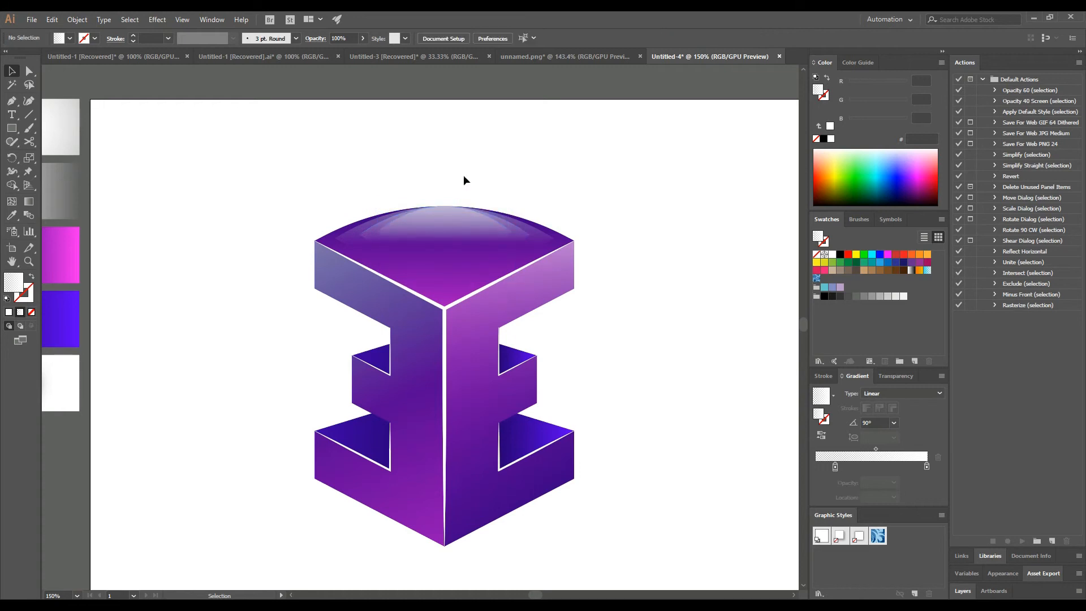
Step: Set the opacity of the smallest top highlight overlay to 80%
left_click(459, 216)
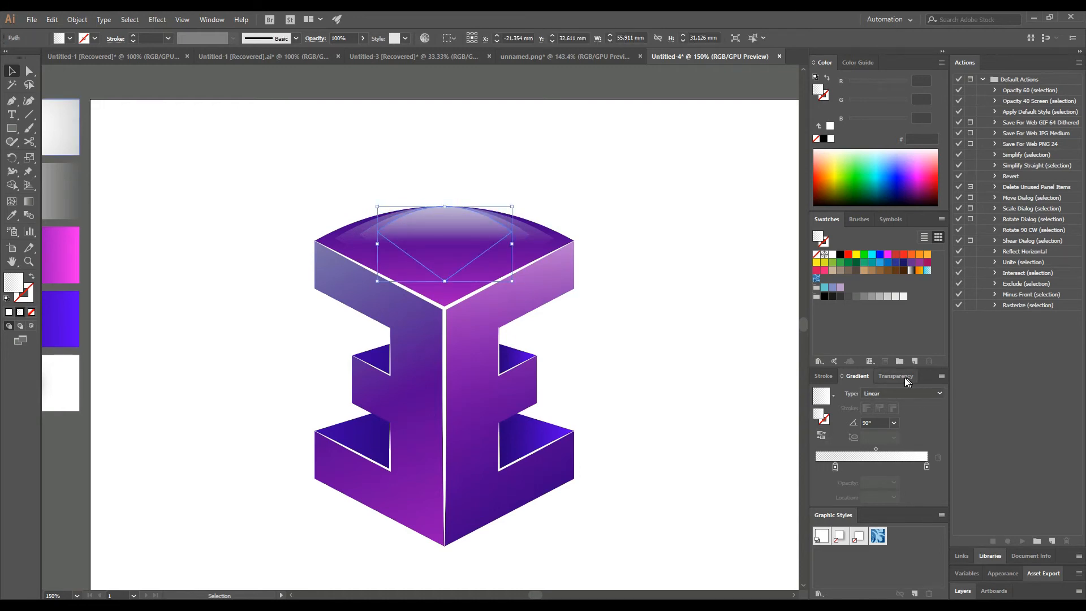
left_click(896, 376)
left_click(909, 393)
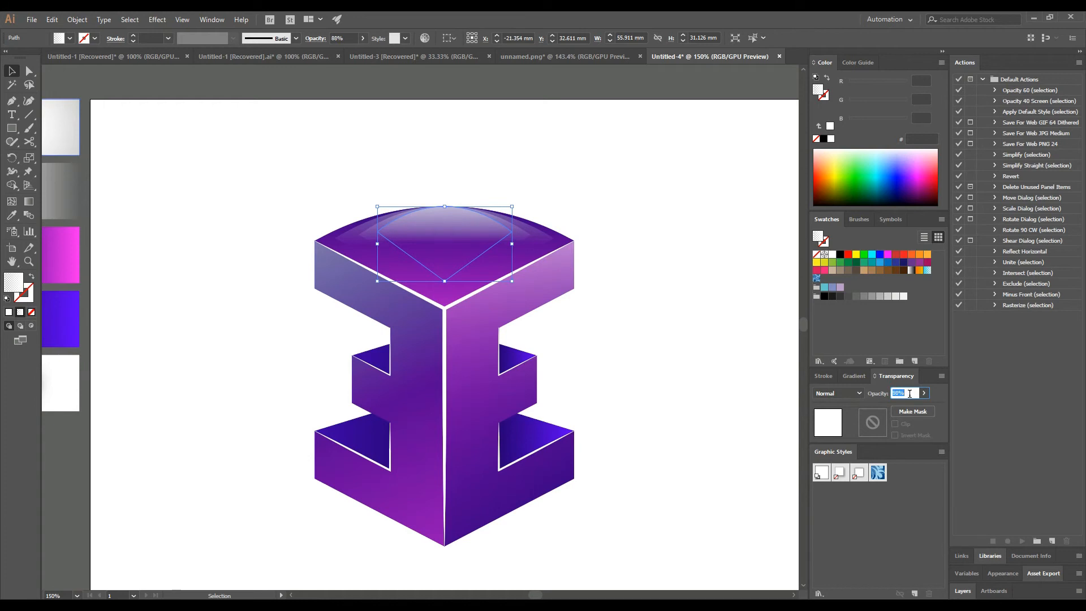
scroll(699, 399, "down", 1)
left_click(687, 392)
Step: Group all the shapes, highlights and edge lines of the block
left_click_drag(619, 174, 313, 515)
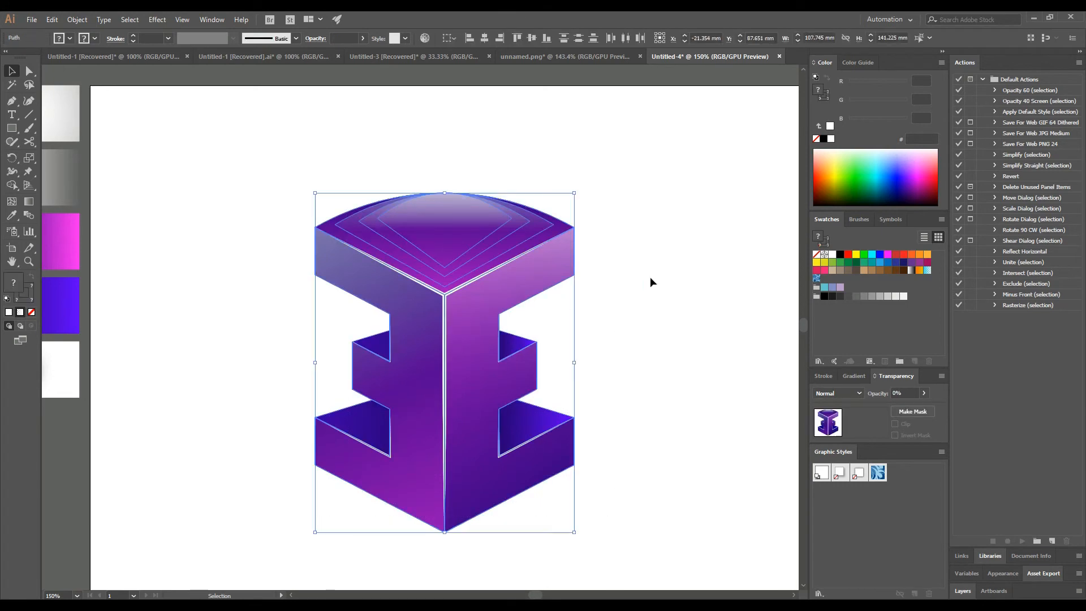
right_click(669, 272)
left_click(696, 343)
left_click(678, 280)
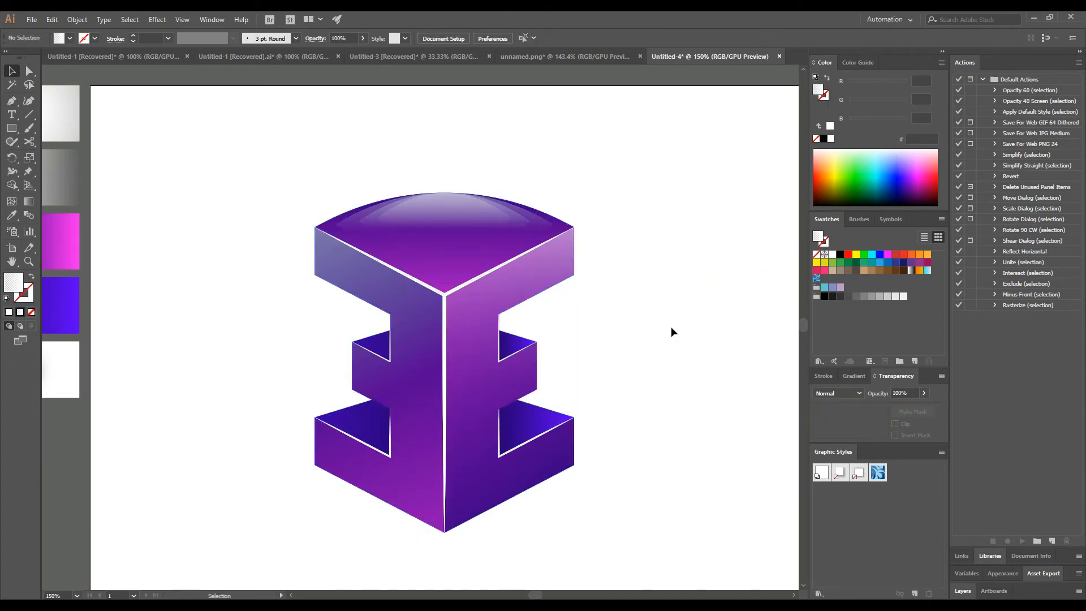
Step: Cover the artboard with the white-to-light-grey gradient rectangle as a background and move the block group near its centre
key("ctrl+1")
left_click_drag(647, 291, 583, 286)
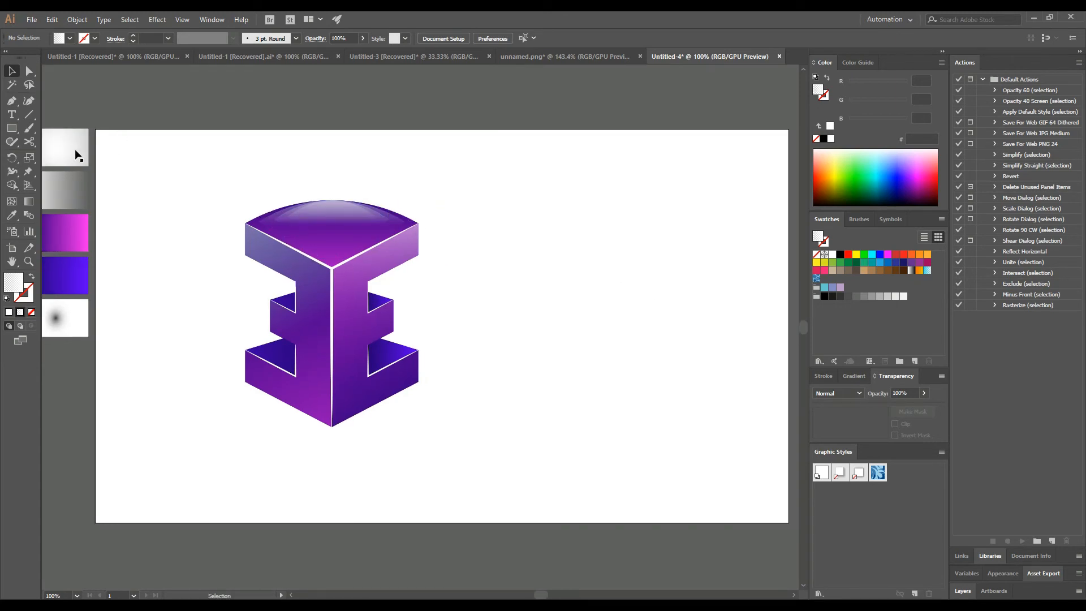
left_click_drag(162, 164, 789, 525)
left_click(162, 93)
left_click_drag(365, 318, 492, 314)
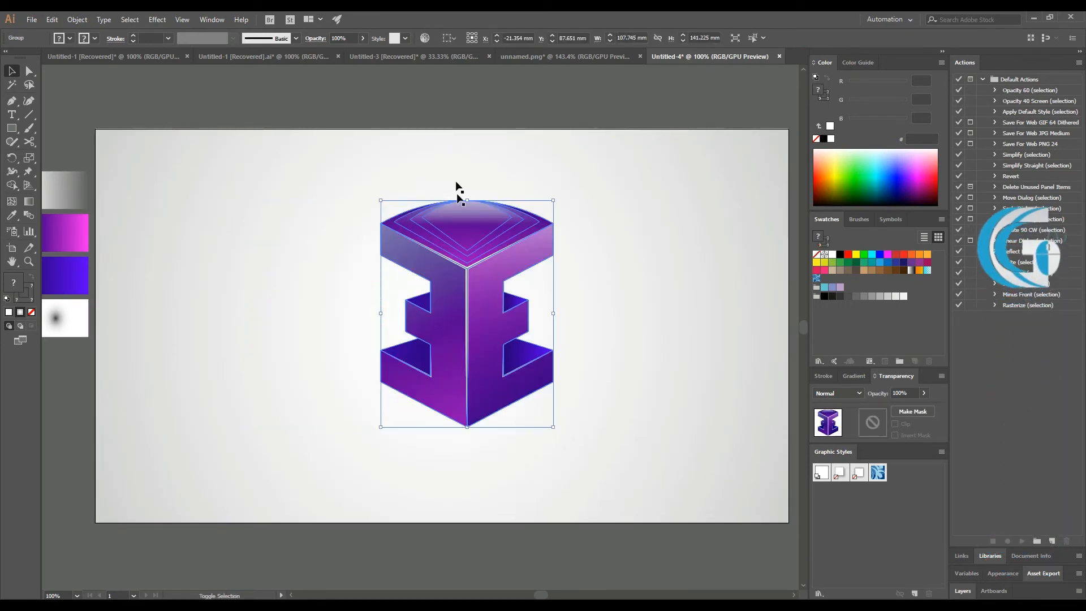
left_click(442, 107)
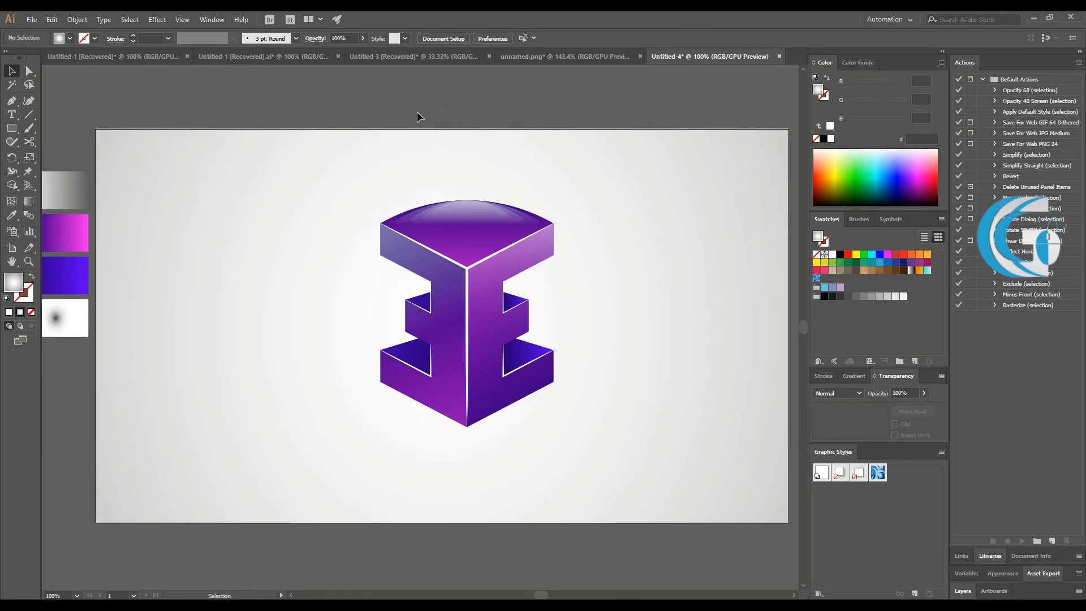
Step: Place the radial shadow rectangle at the block's lower tip and reduce its height to about 90 mm
left_click_drag(66, 322, 643, 326)
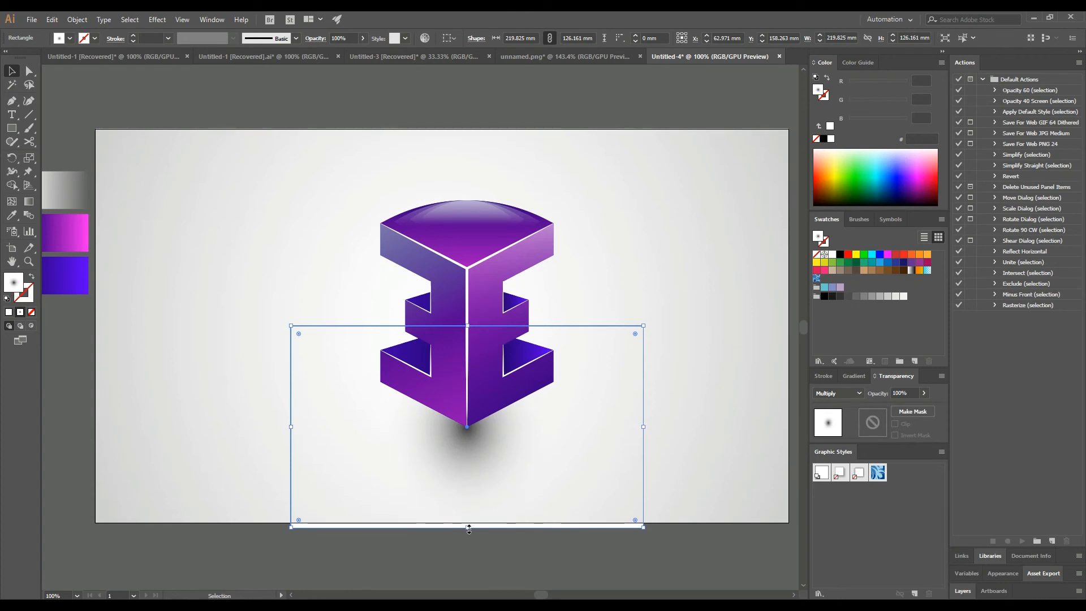
left_click_drag(468, 526, 468, 469)
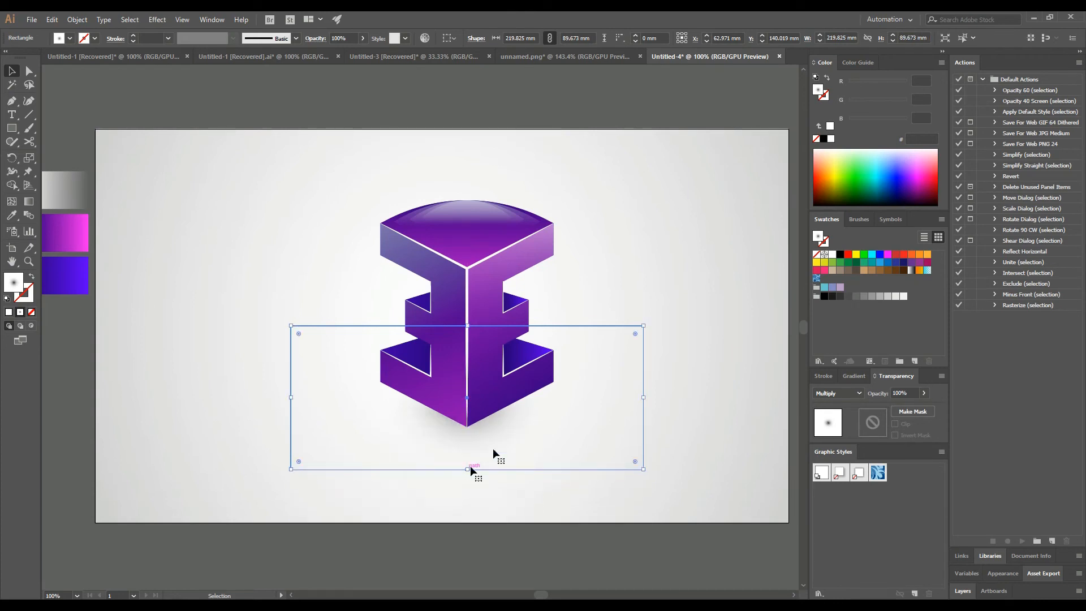
key("ctrl+shift+a")
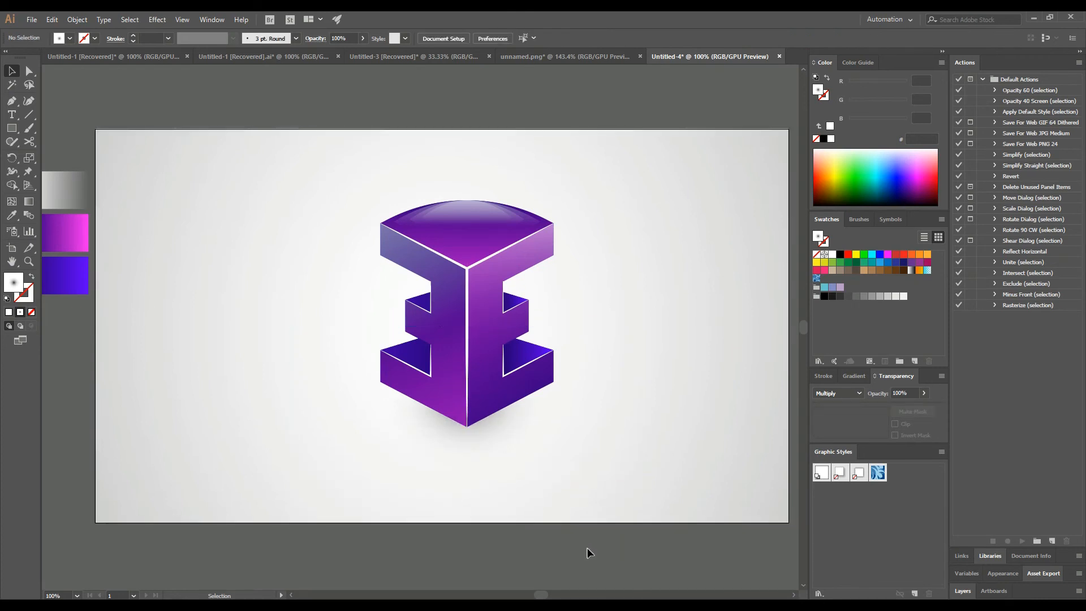
Step: Recentre the shadow on the block's lower tip and flatten it to about 62 mm high
left_click_drag(596, 383, 597, 411)
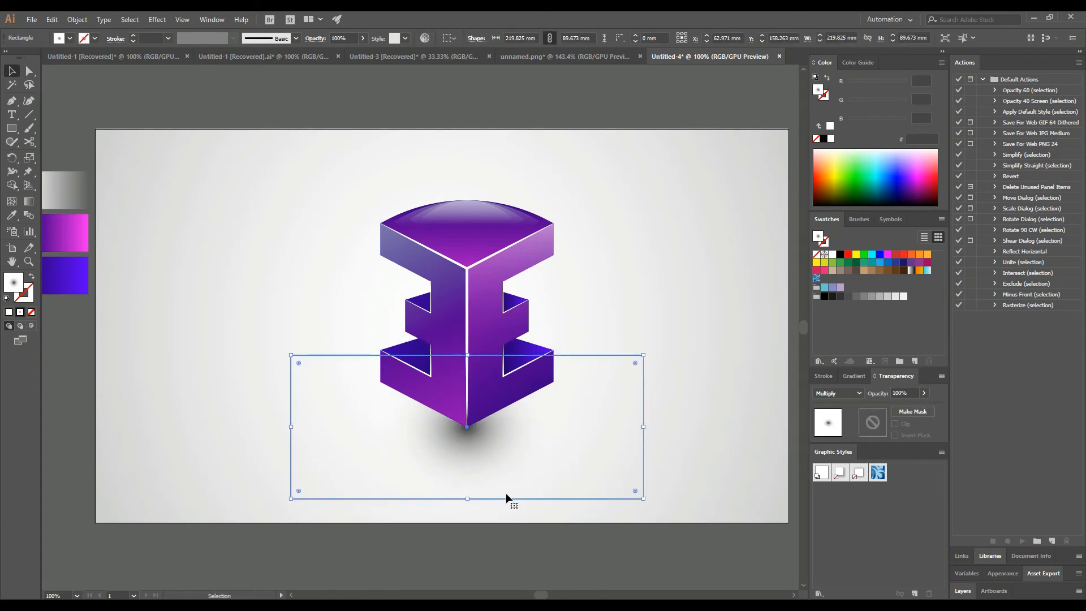
left_click_drag(468, 501, 469, 454)
left_click_drag(552, 416, 609, 419)
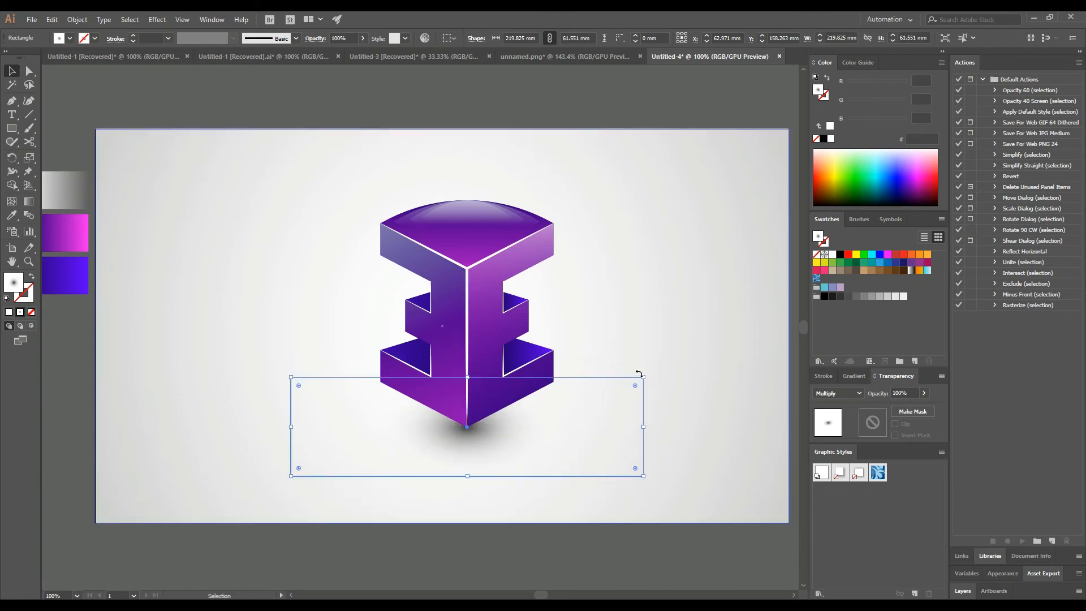
Step: Enlarge the shadow proportionally about its centre to about 314 × 88 mm and nudge it slightly down
left_click_drag(642, 376, 719, 341)
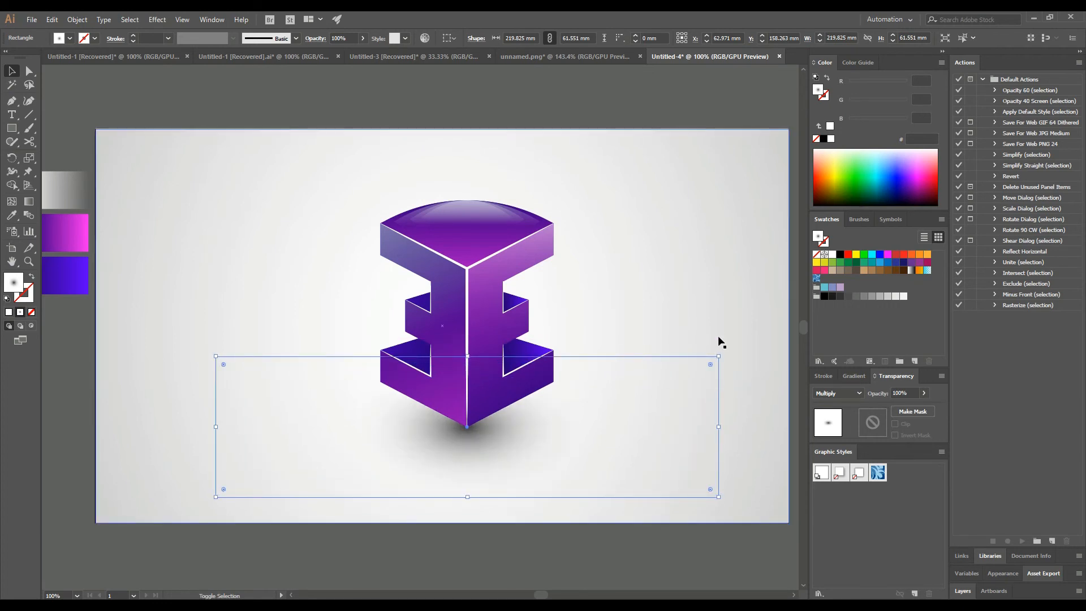
left_click(515, 554)
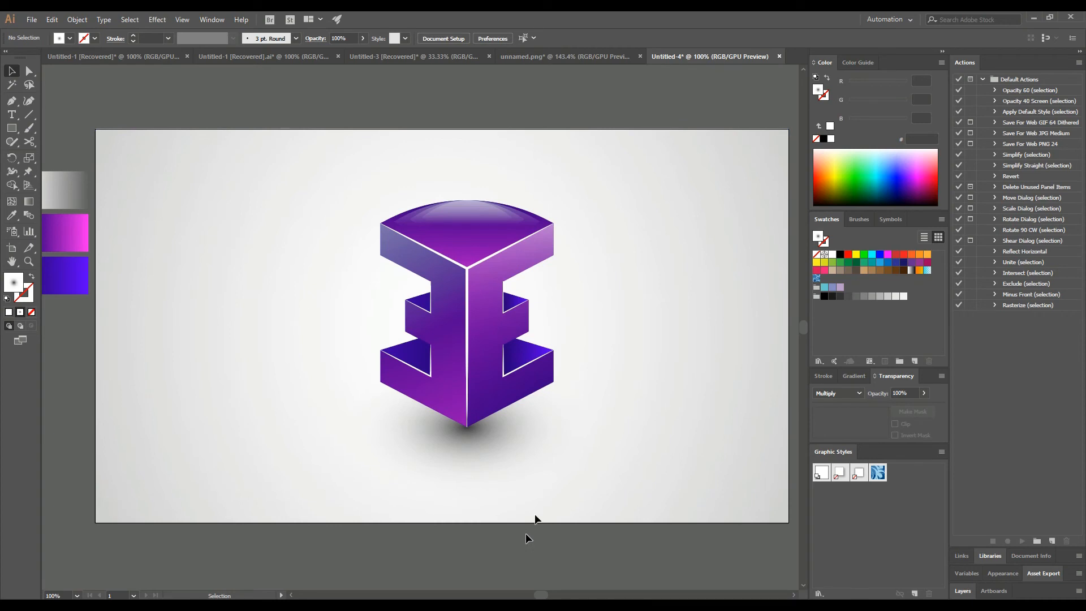
left_click_drag(556, 447, 556, 448)
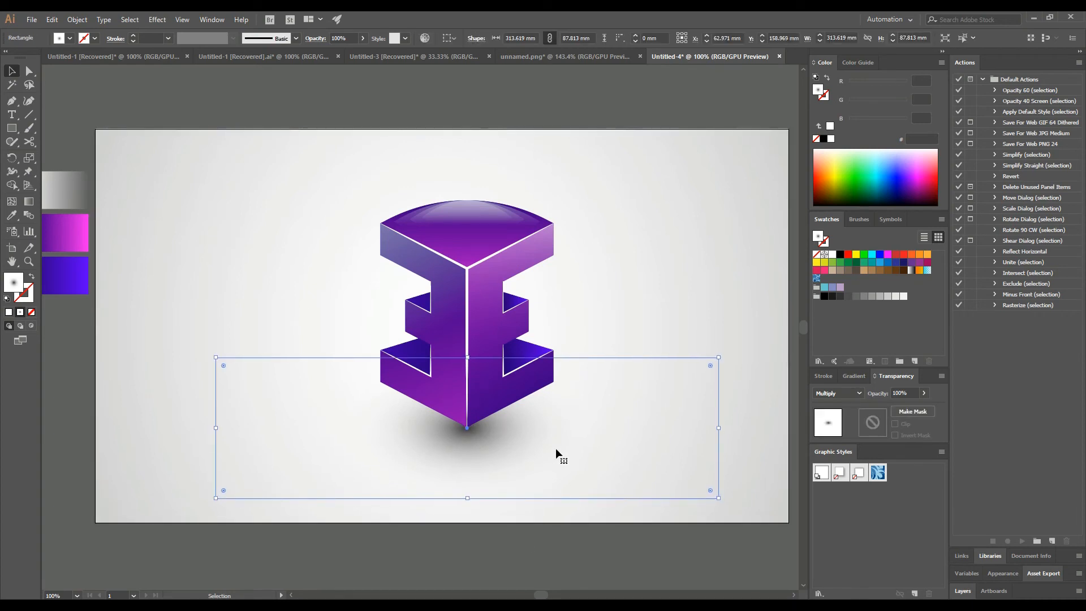
left_click(571, 542)
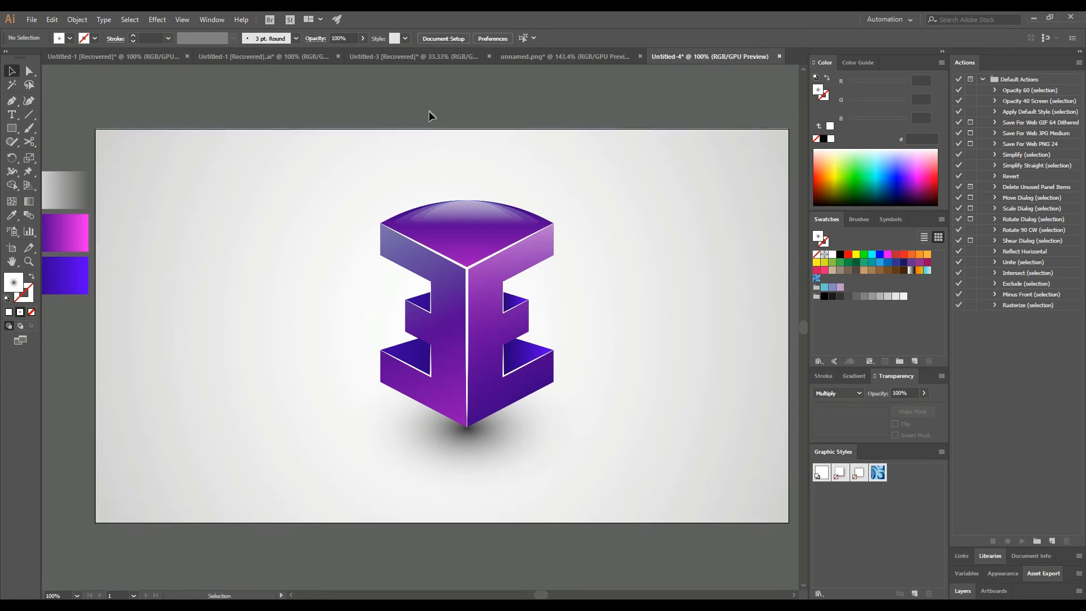
Step: Centre the block, shadow and background horizontally on one another and shift them together so the background covers the artboard
key("ctrl+a")
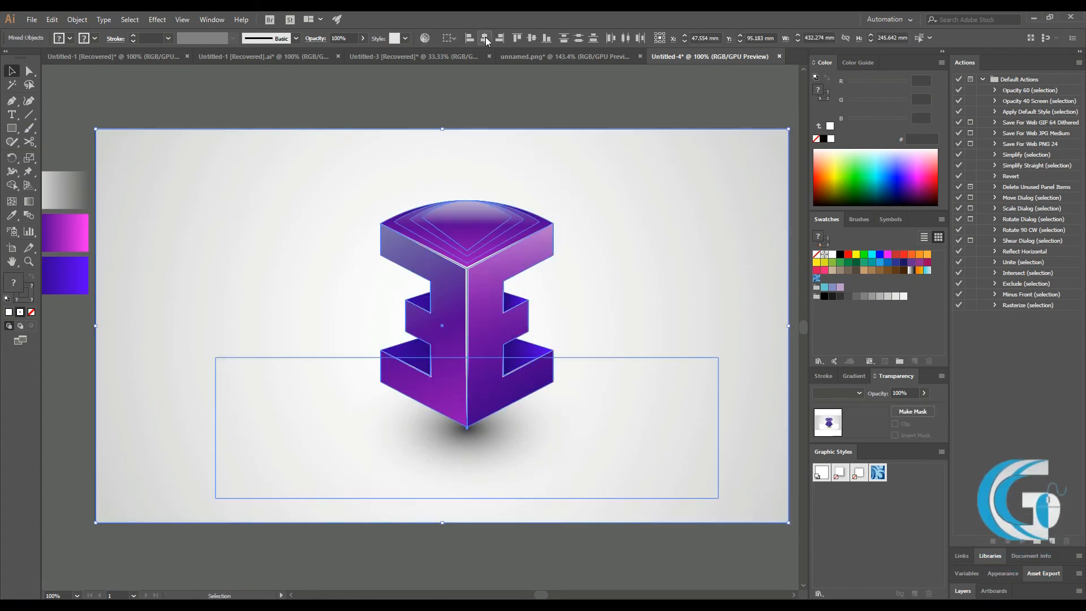
left_click(485, 39)
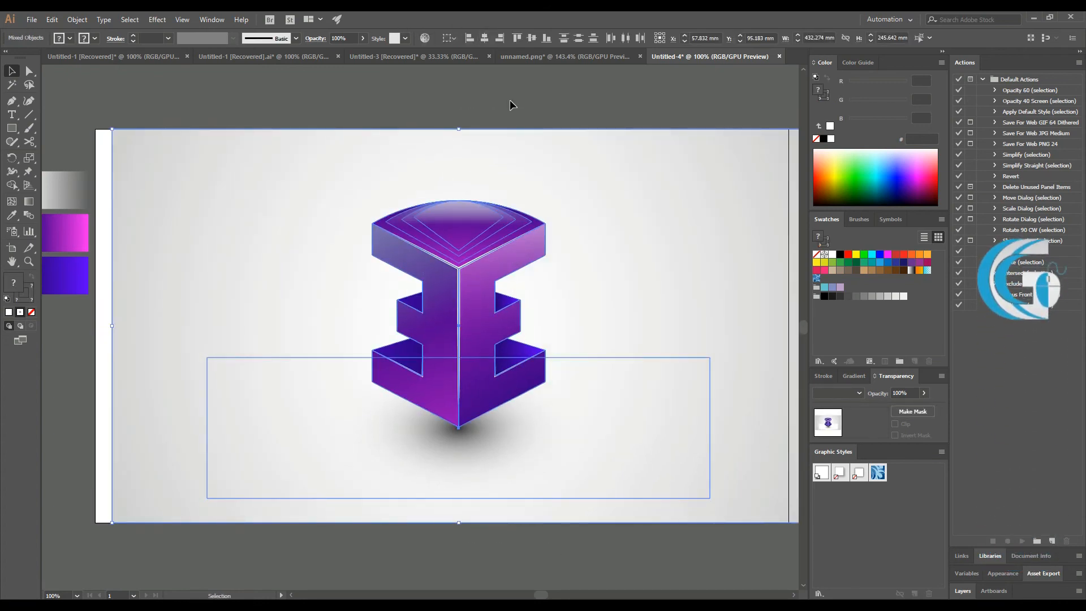
left_click_drag(623, 209, 605, 209)
left_click(500, 113)
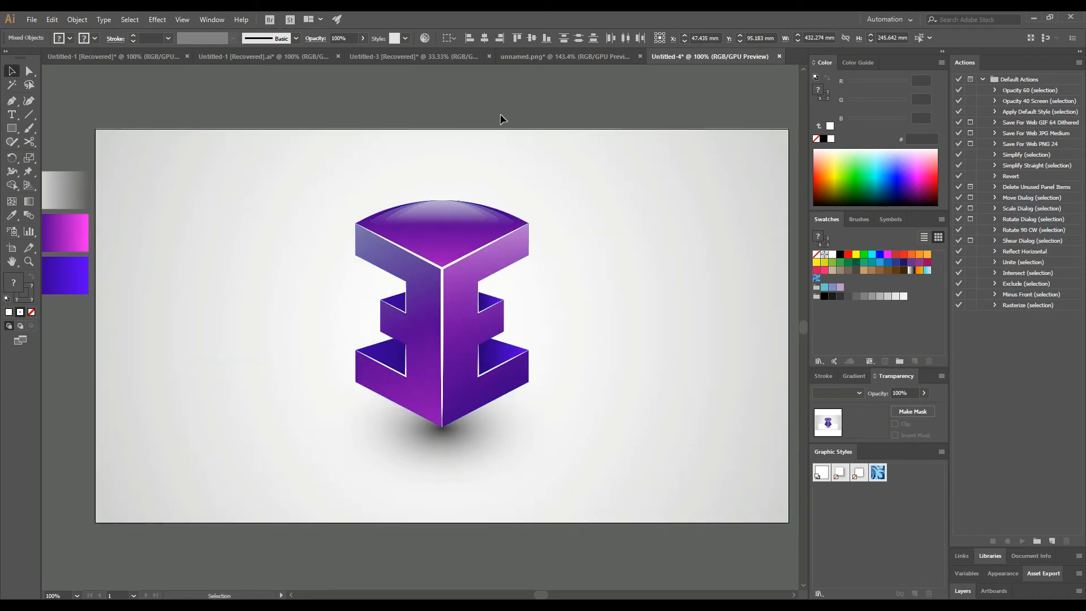
left_click_drag(395, 106, 568, 519)
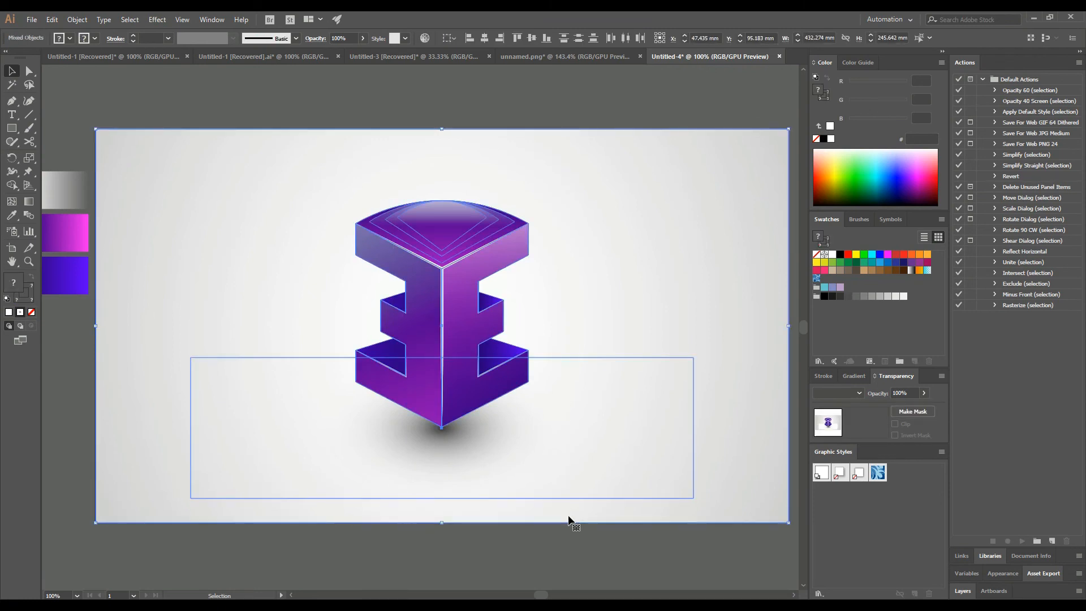
left_click(487, 93)
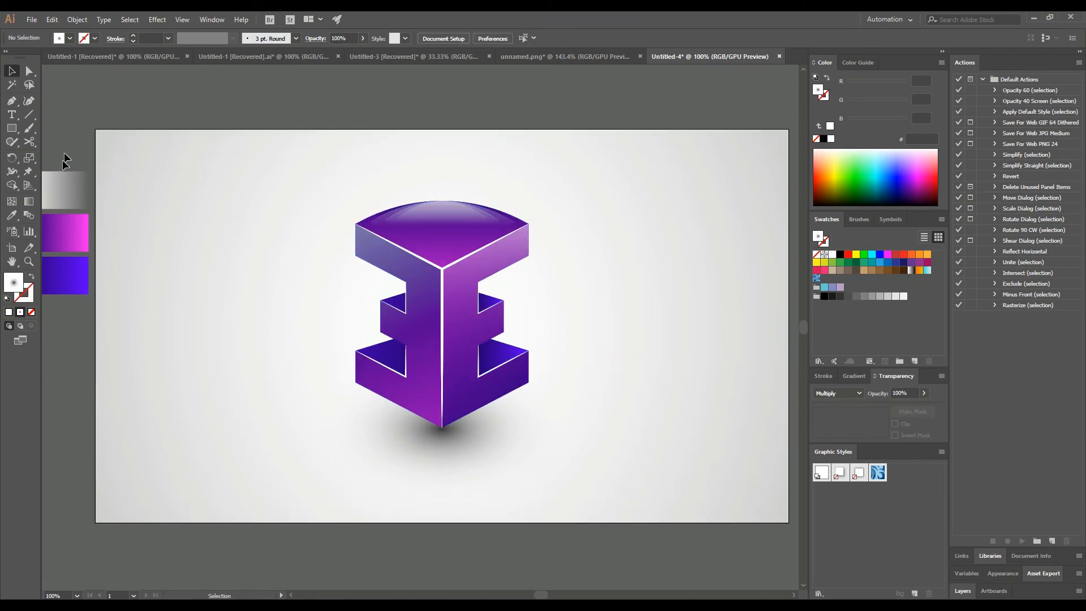
Step: Delete the three sample gradient rectangles beside the artboard
key("ctrl+a")
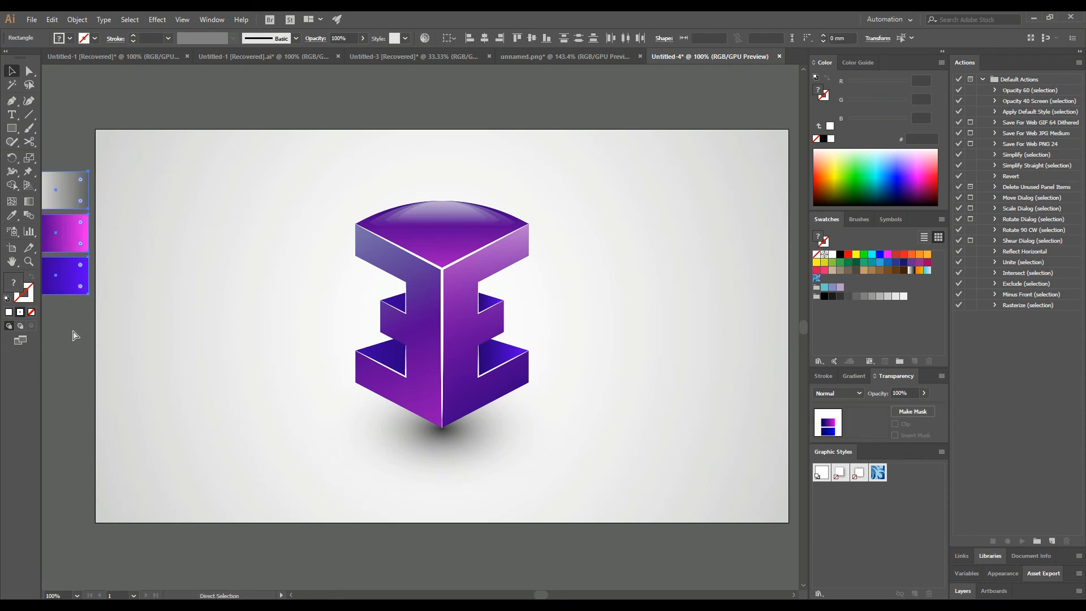
key("Delete")
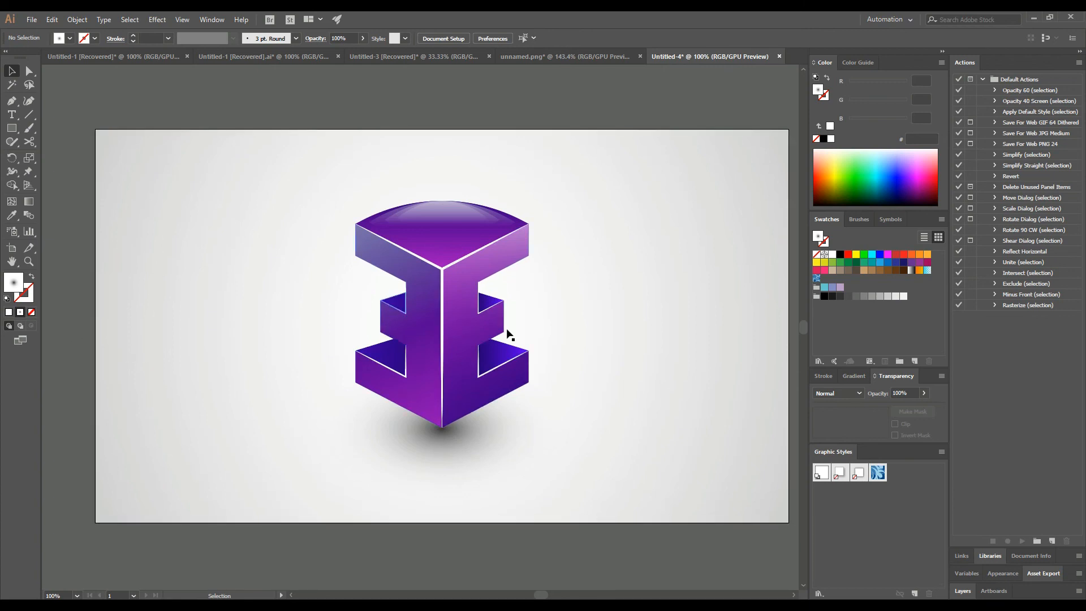
key("v")
Step: Examine the finished block, its edge lines, glossy top and shadow at about 166% zoom
left_click(568, 346)
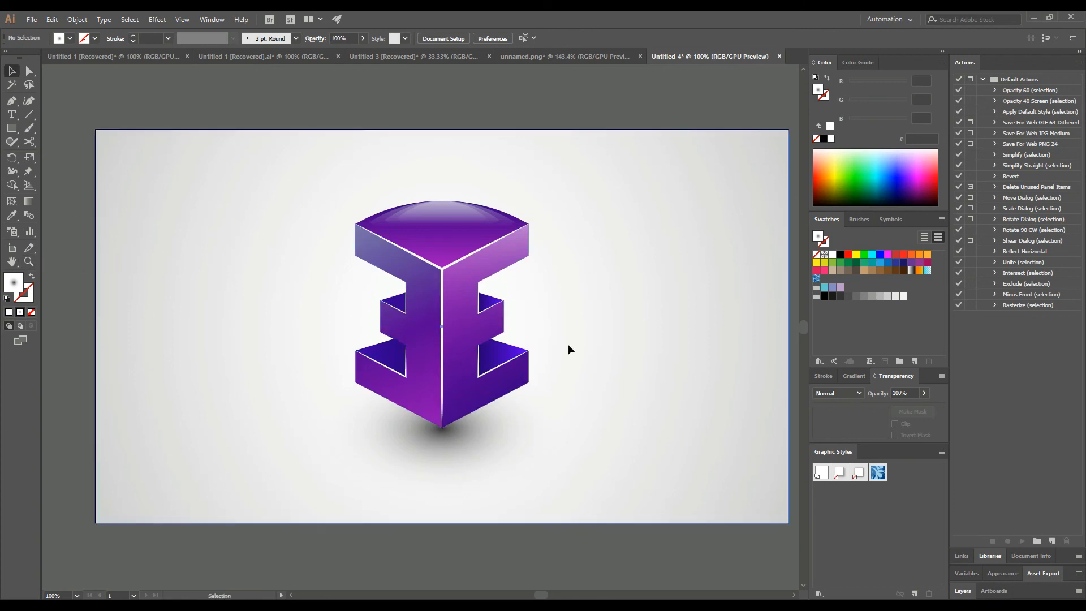
left_click_drag(591, 345, 579, 346)
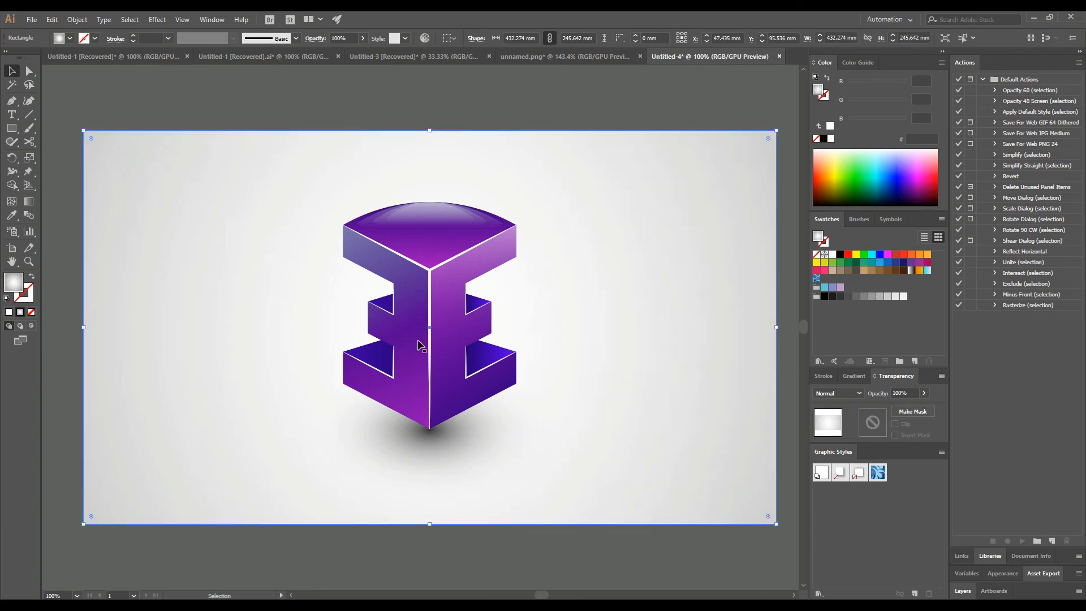
left_click(69, 253)
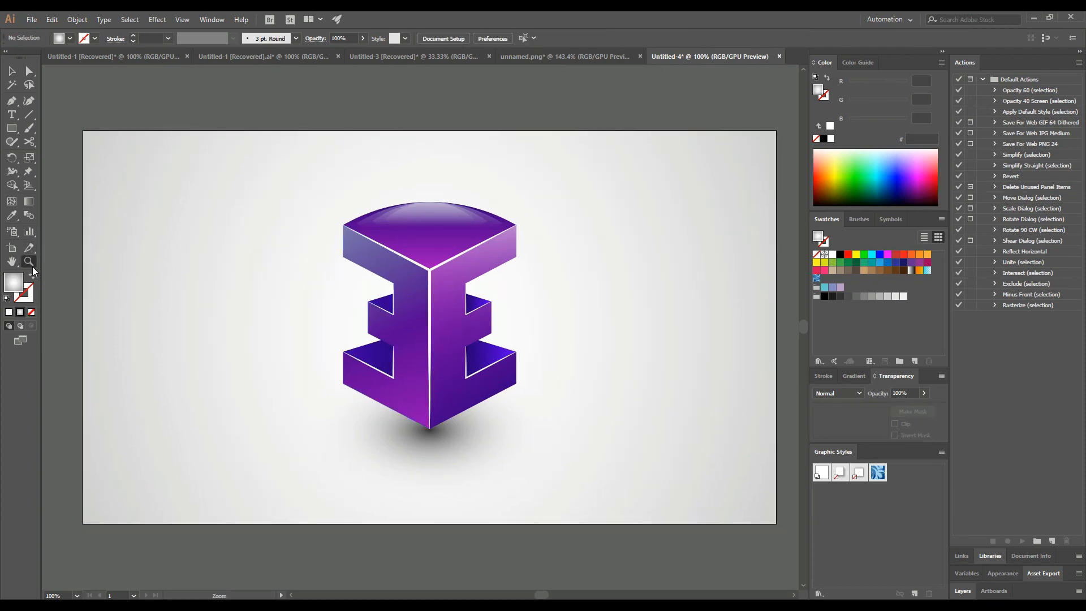
left_click_drag(438, 326, 594, 323)
left_click_drag(409, 382, 434, 382)
left_click_drag(400, 341, 419, 354)
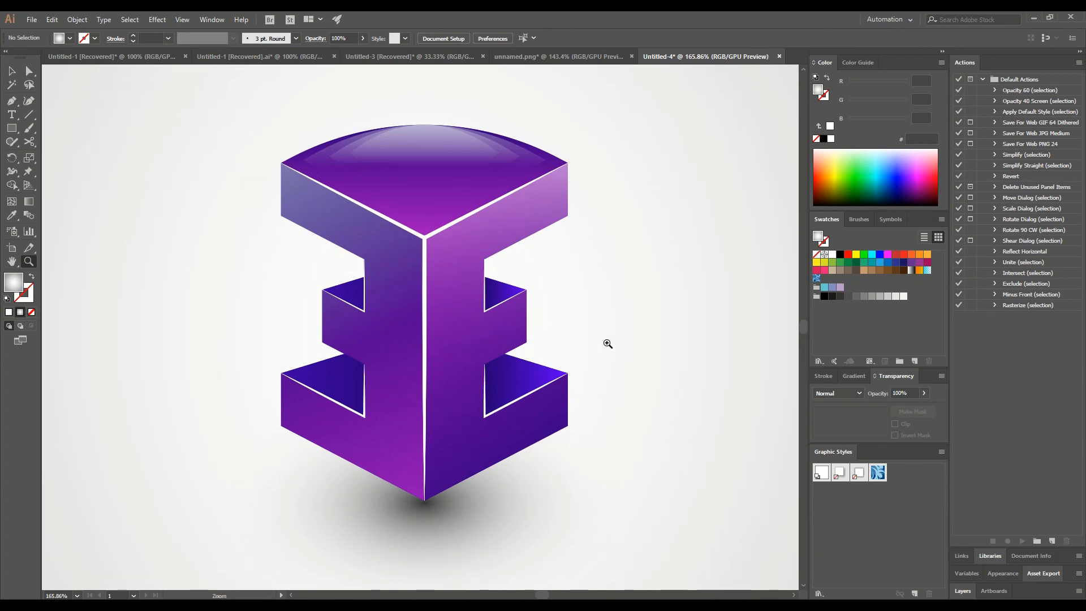